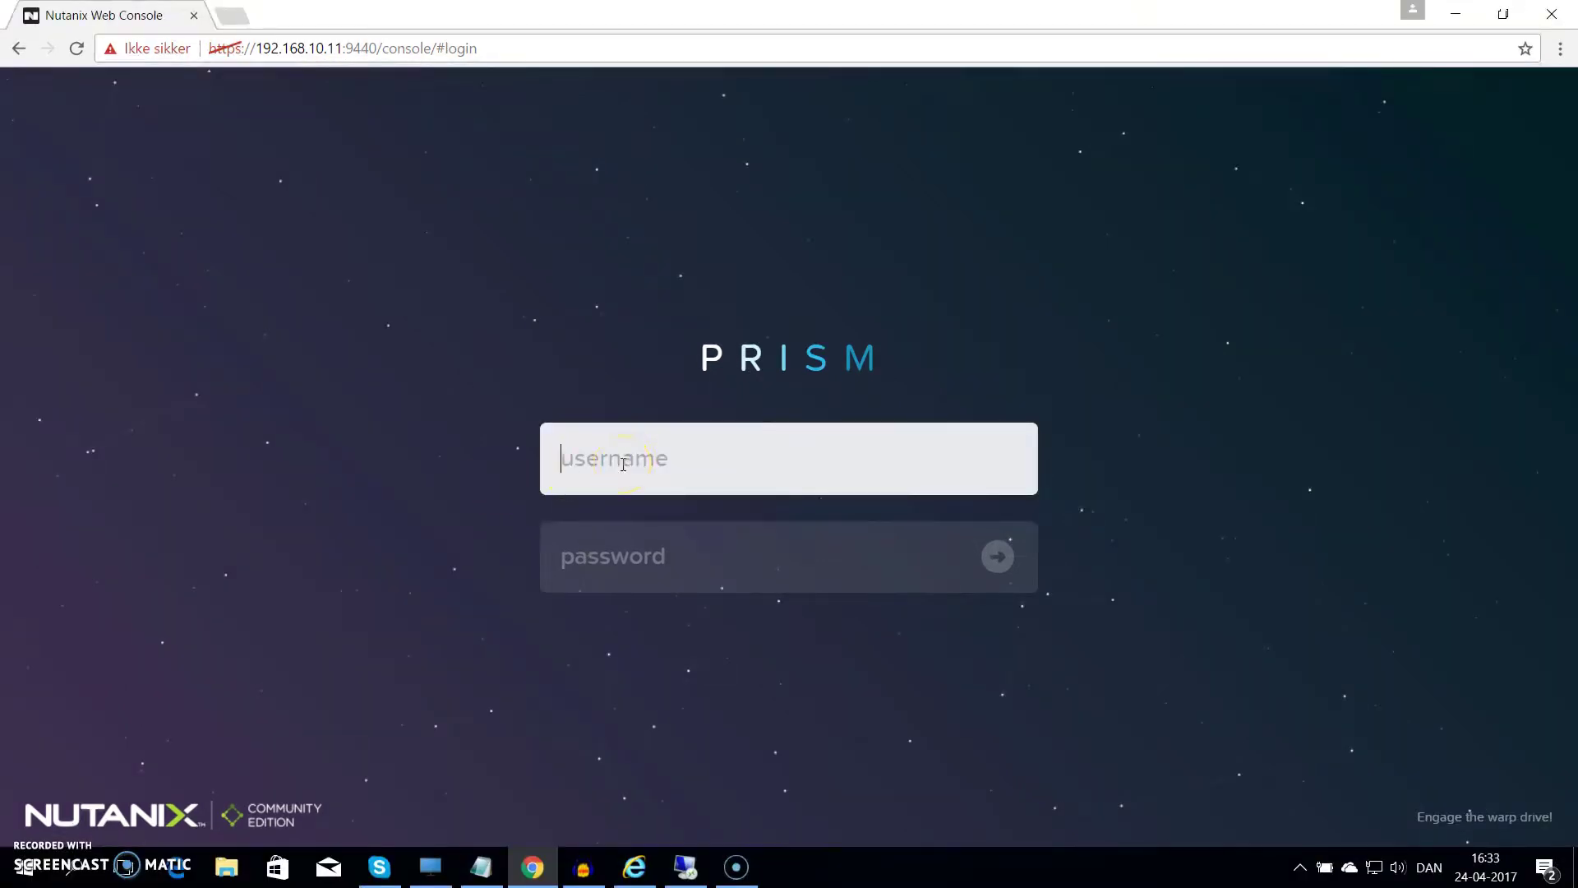
Sign in to Prism as admin with the default password
{"action": "type", "text": "admin"}
{"action": "key", "text": "Tab"}
{"action": "type", "text": "•••••"}
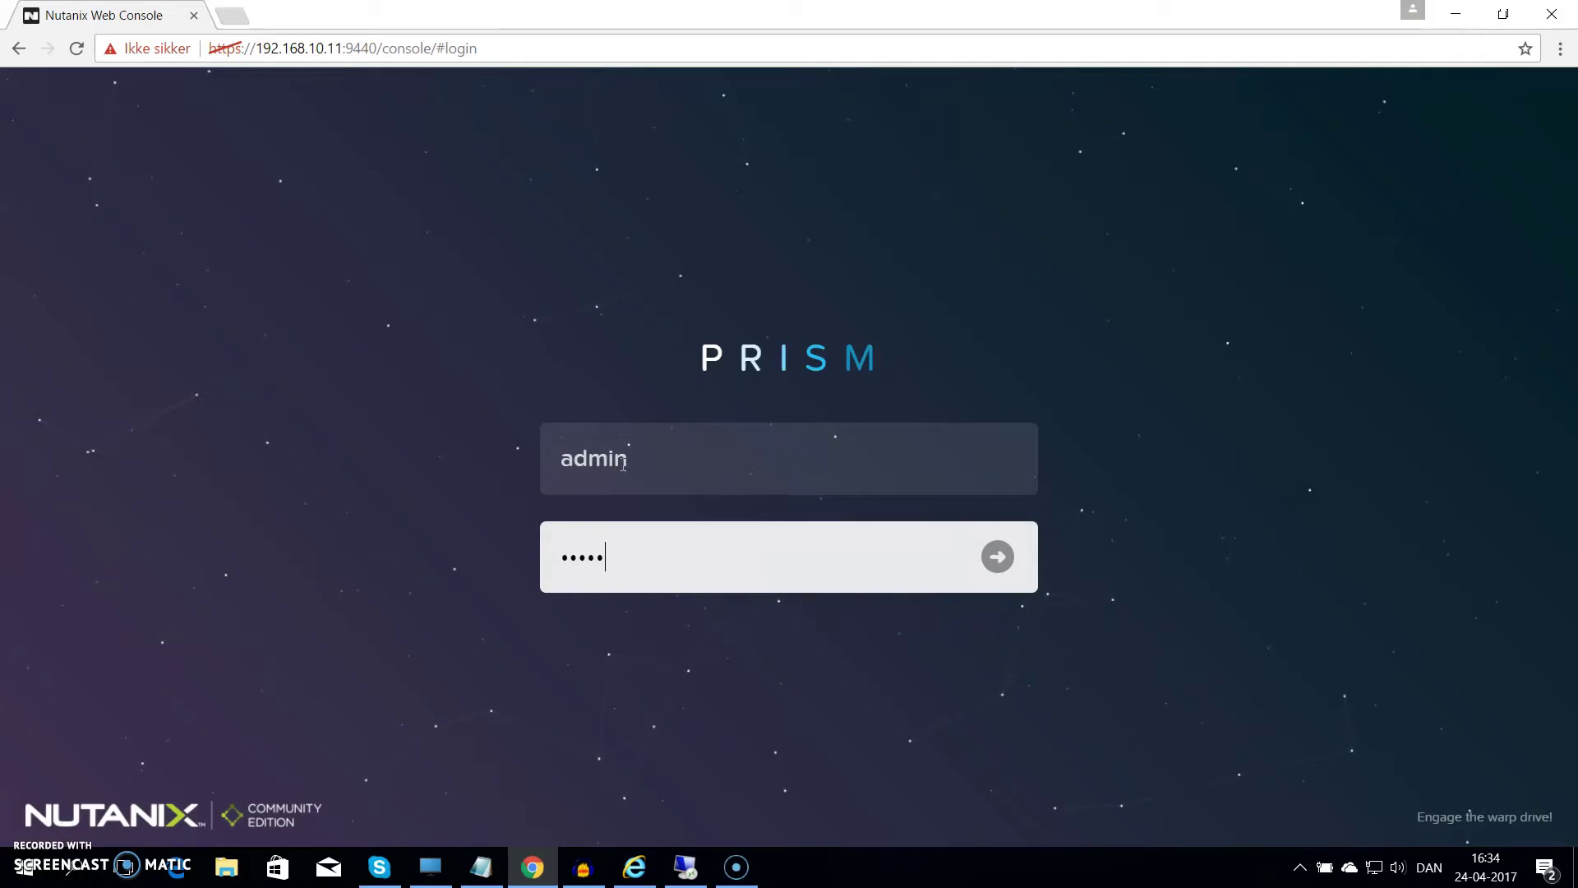
{"action": "key", "text": "Return"}
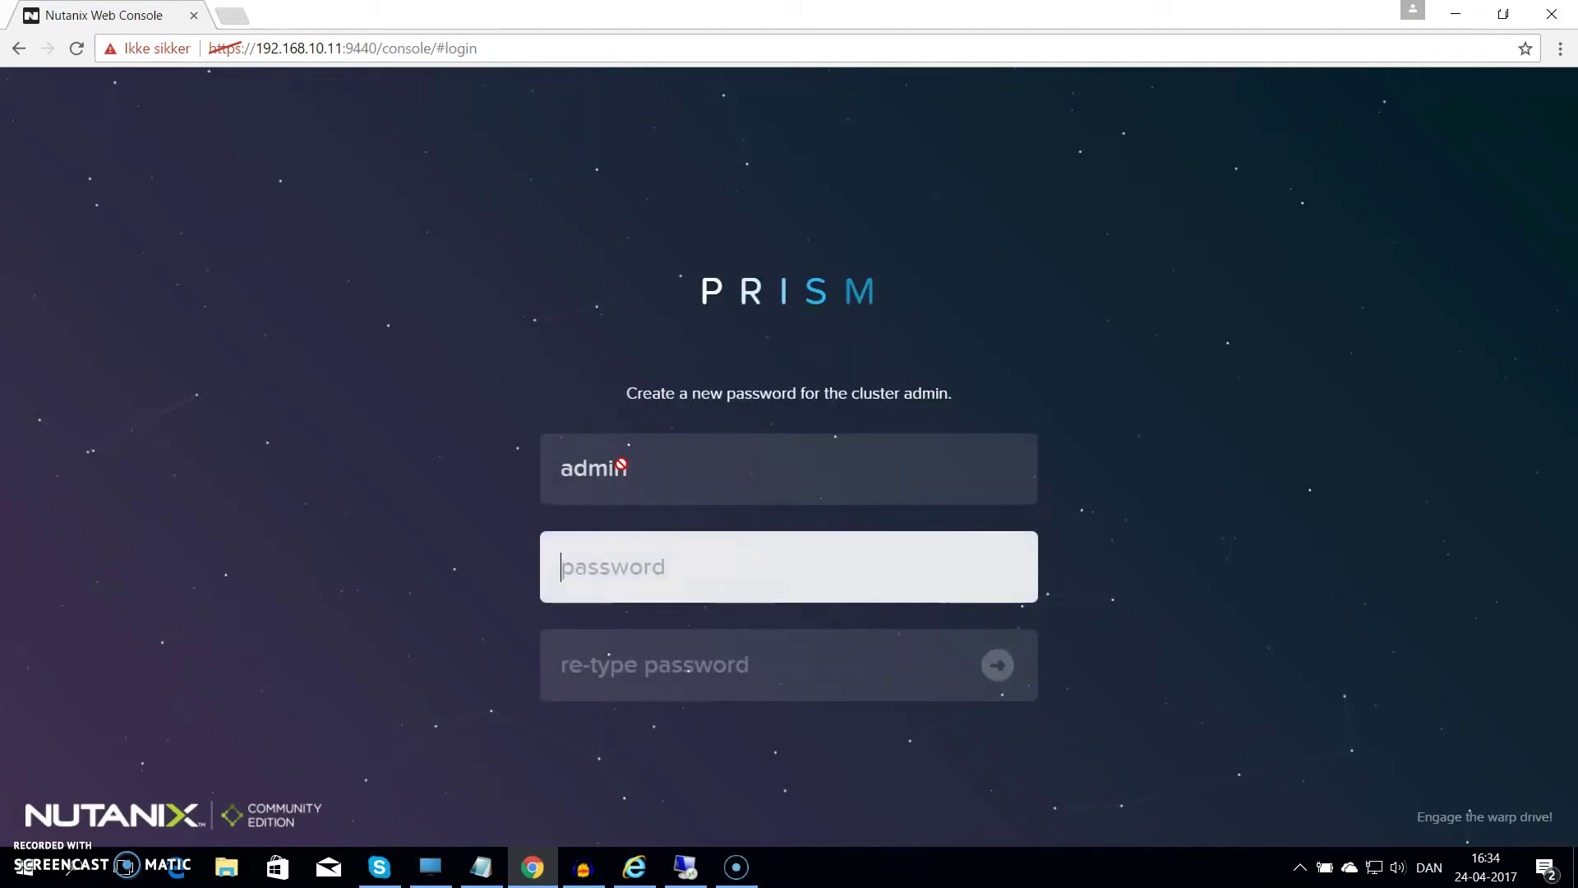
Enter the new admin password in both the password and re-type fields
{"action": "type", "text": "••••••••"}
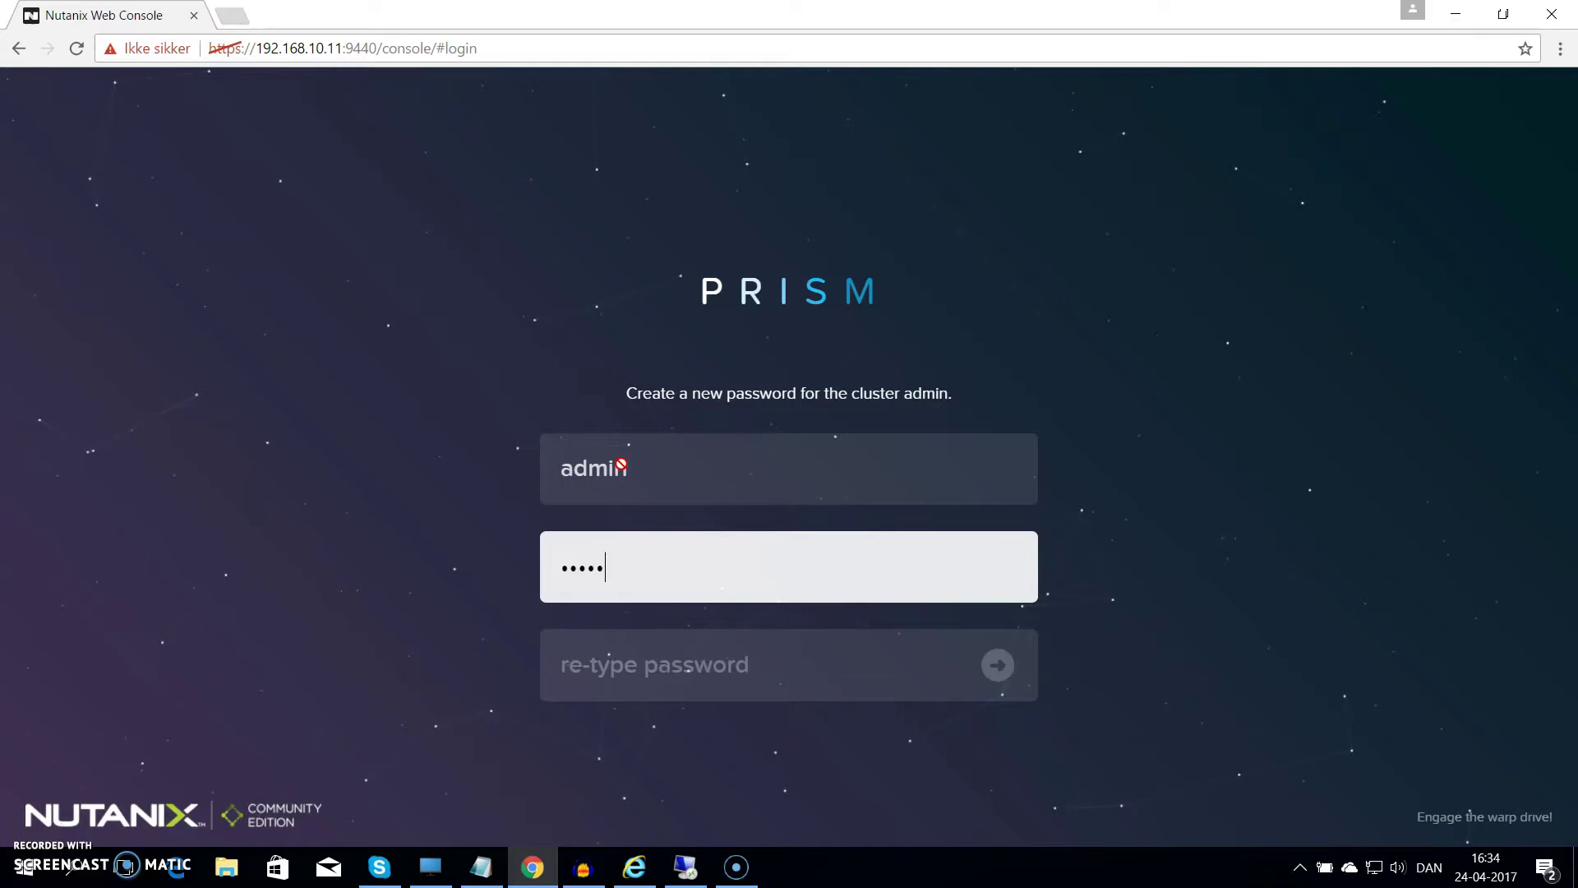
{"action": "key", "text": "Tab"}
{"action": "type", "text": "••••••"}
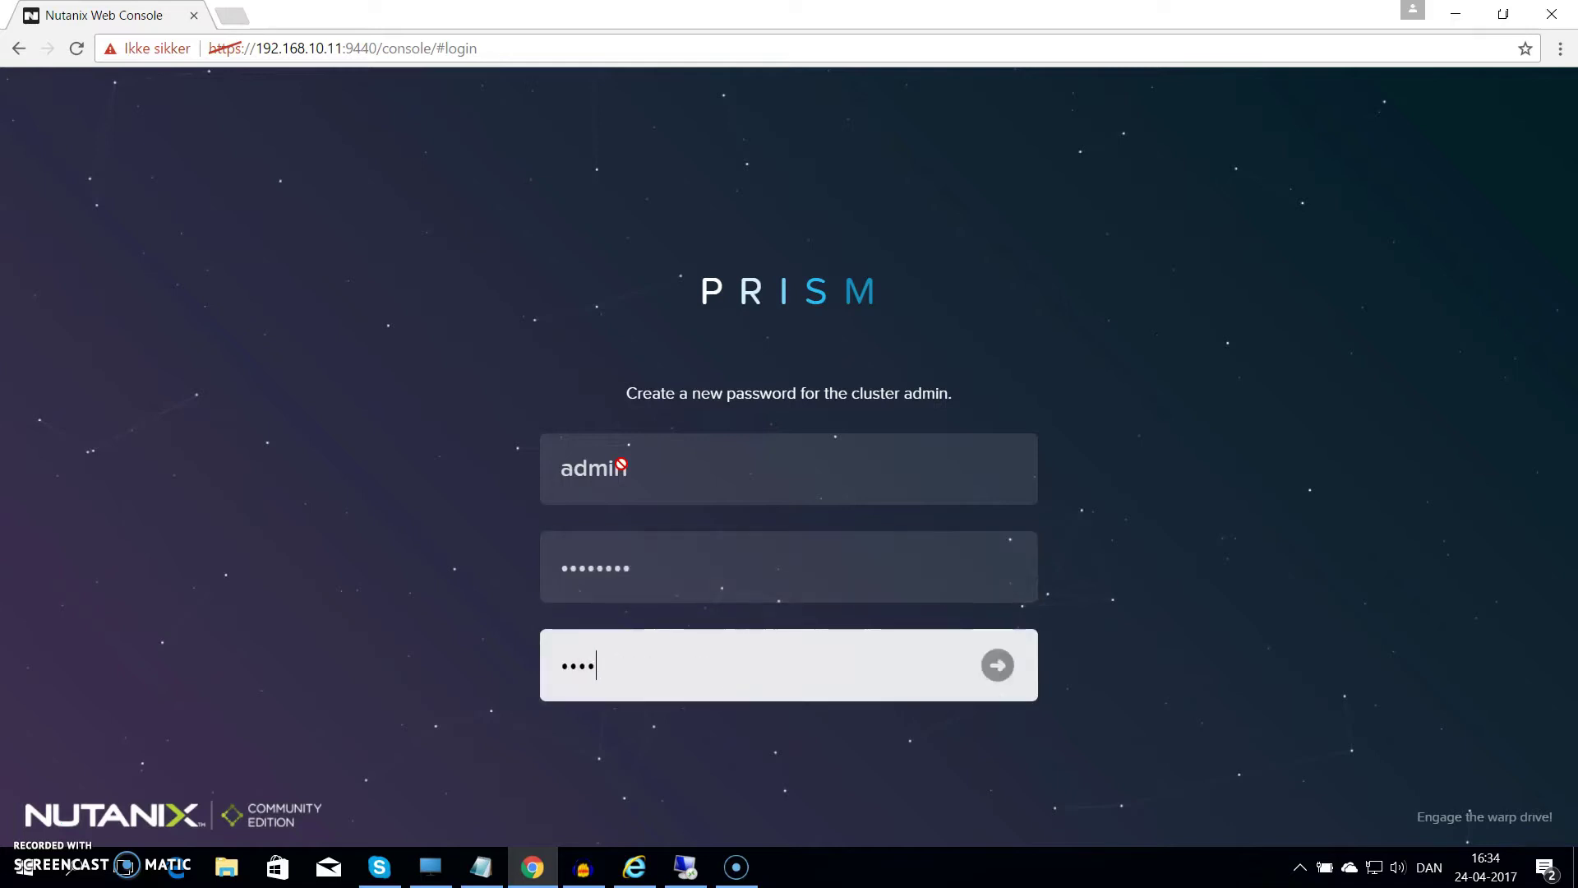
{"action": "type", "text": "••"}
Save the new admin password and sign in with the NEXT account e-mail and password
{"action": "left_click", "coordinate": [1004, 668]}
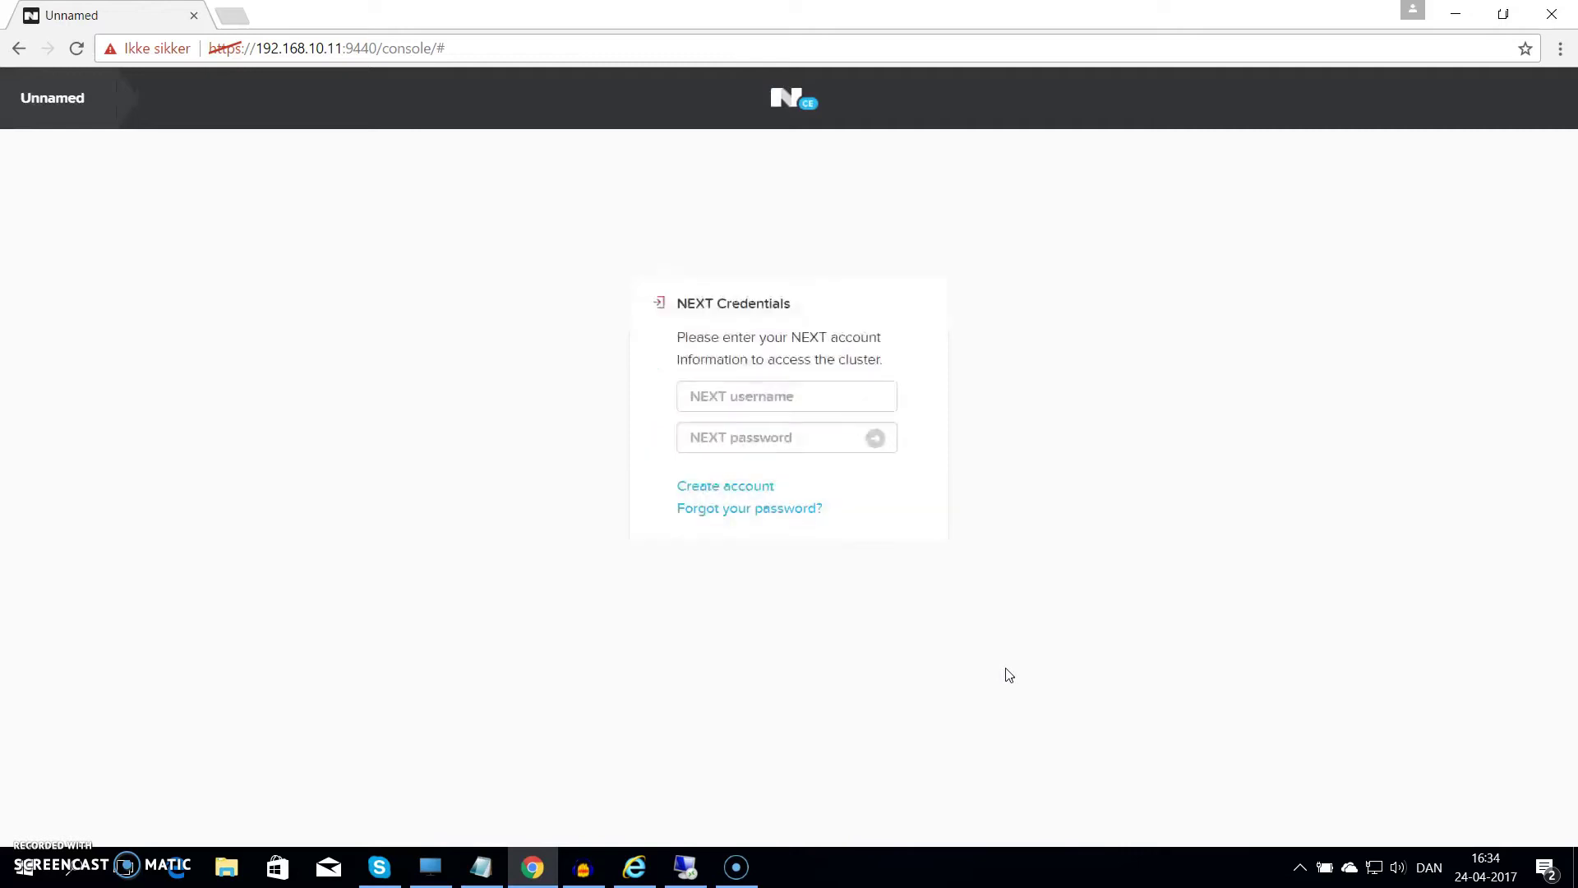
{"action": "left_click", "coordinate": [785, 401]}
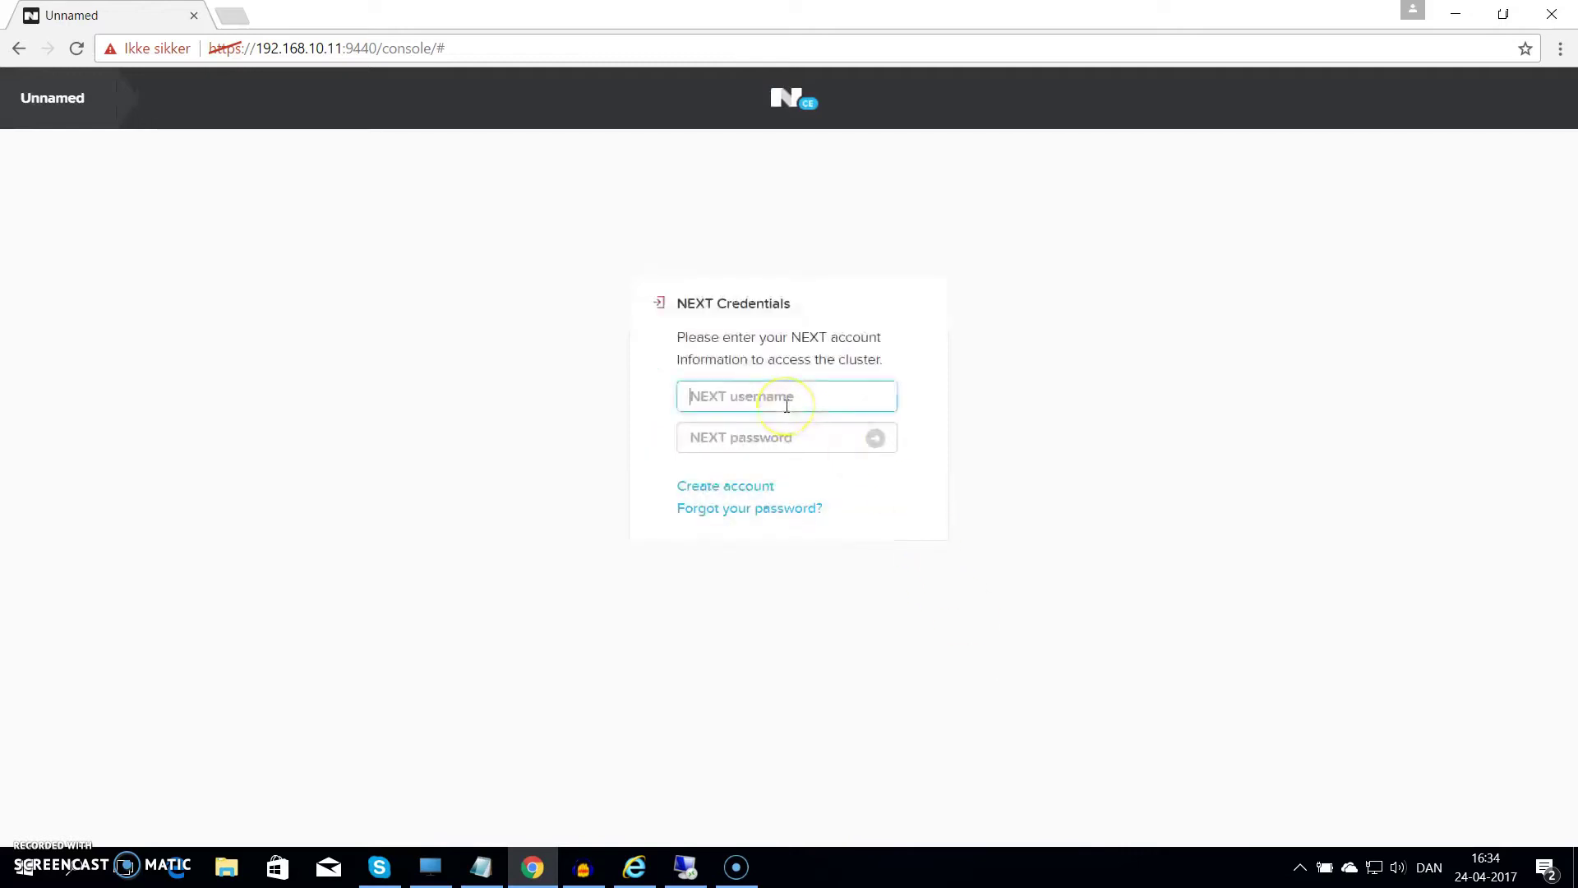
{"action": "key", "text": "Tab"}
{"action": "type", "text": "••"}
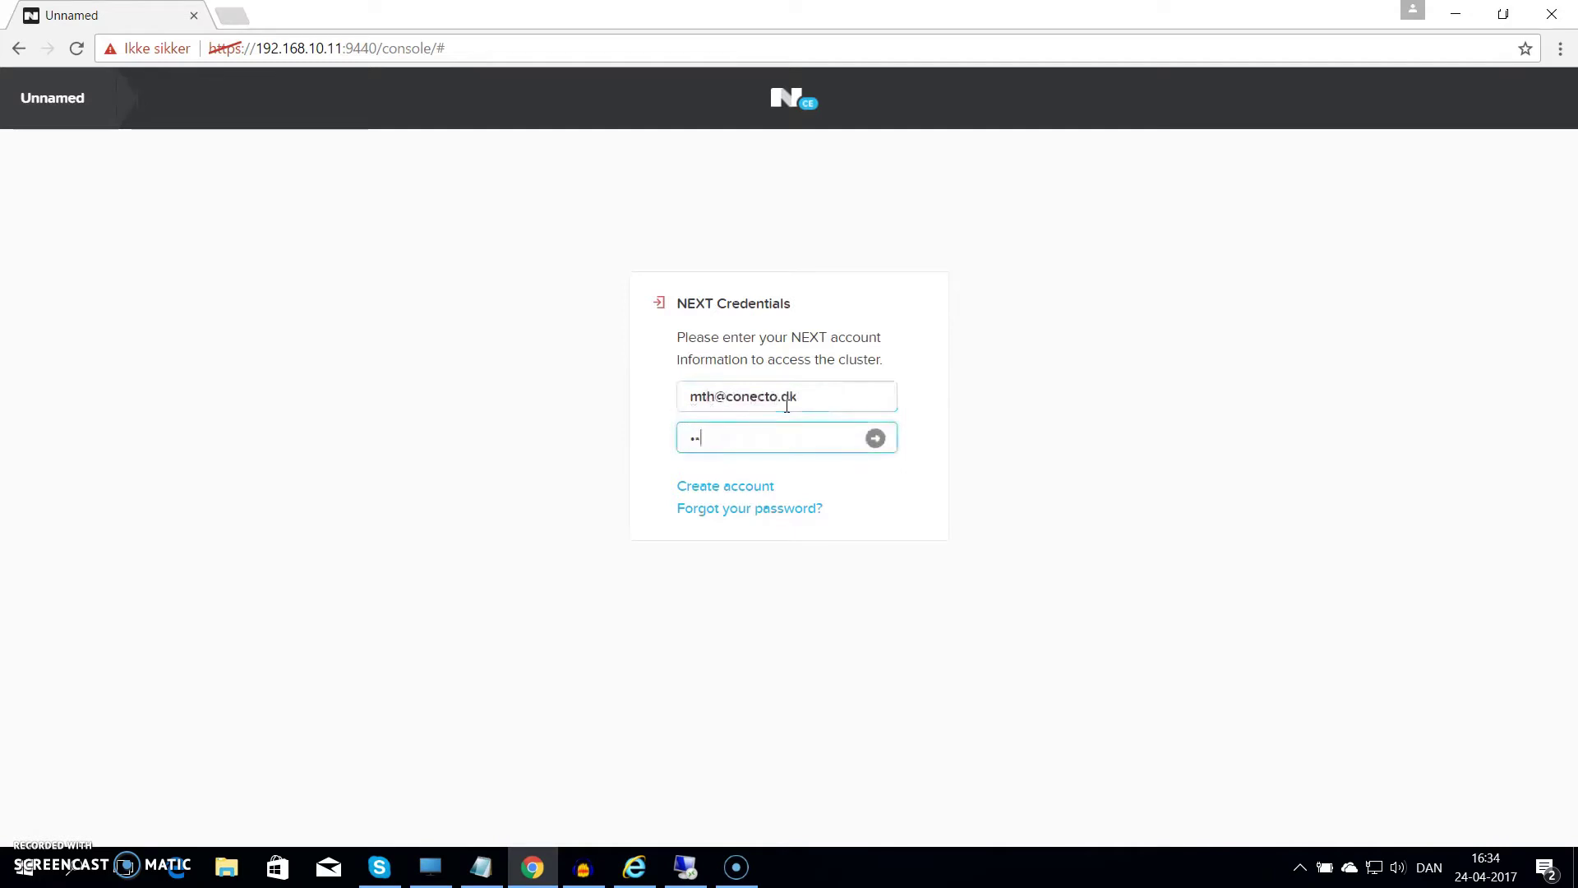
{"action": "type", "text": "•••••••••••"}
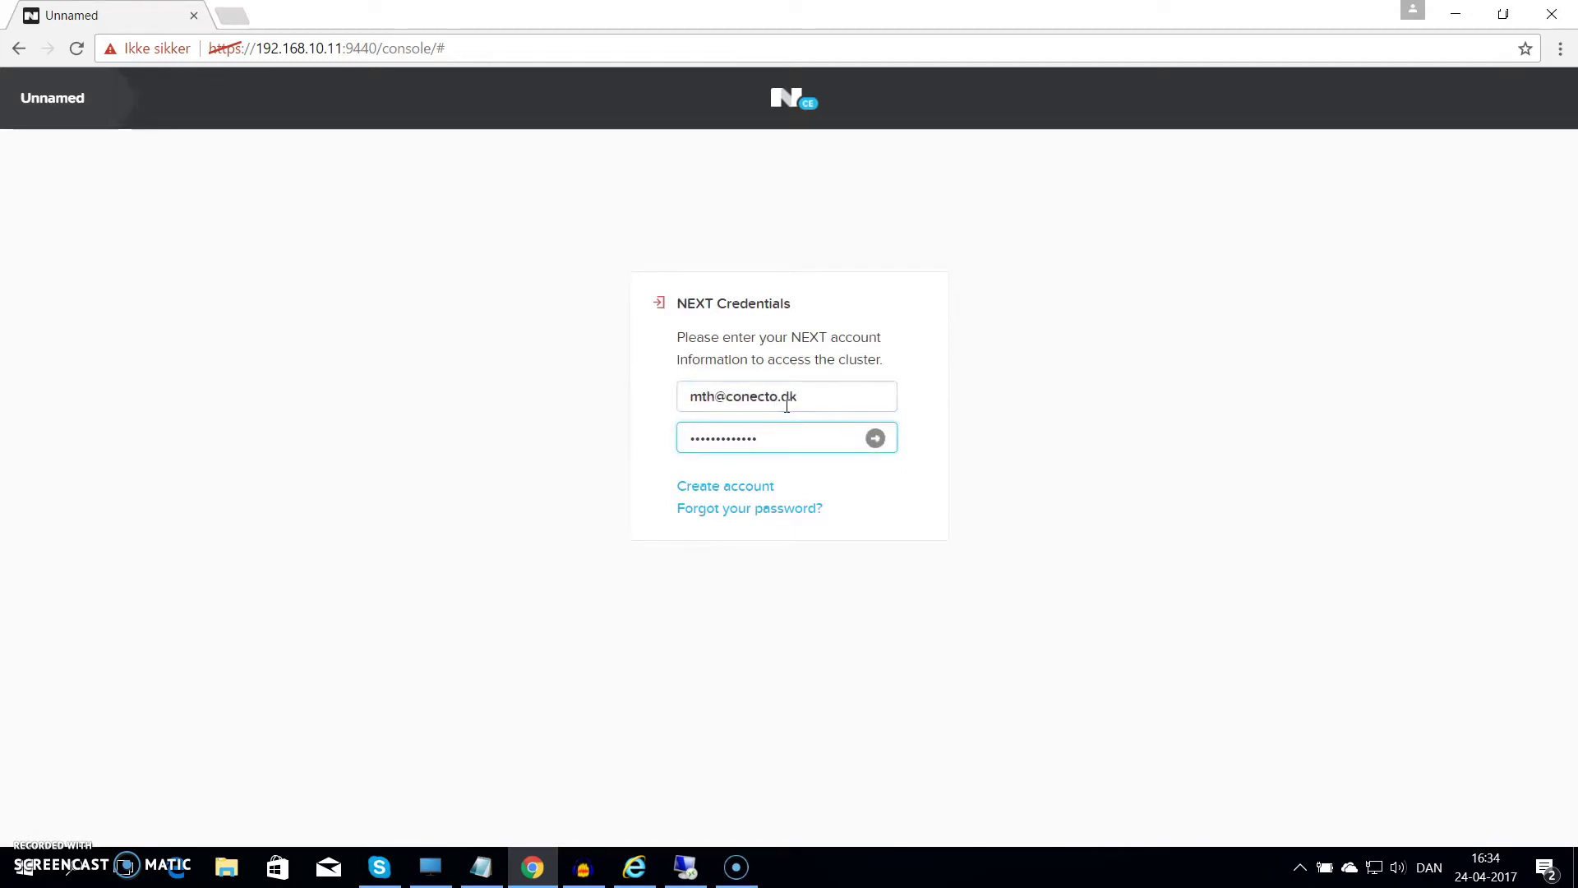
{"action": "key", "text": "Return"}
{"action": "key", "text": "Tab"}
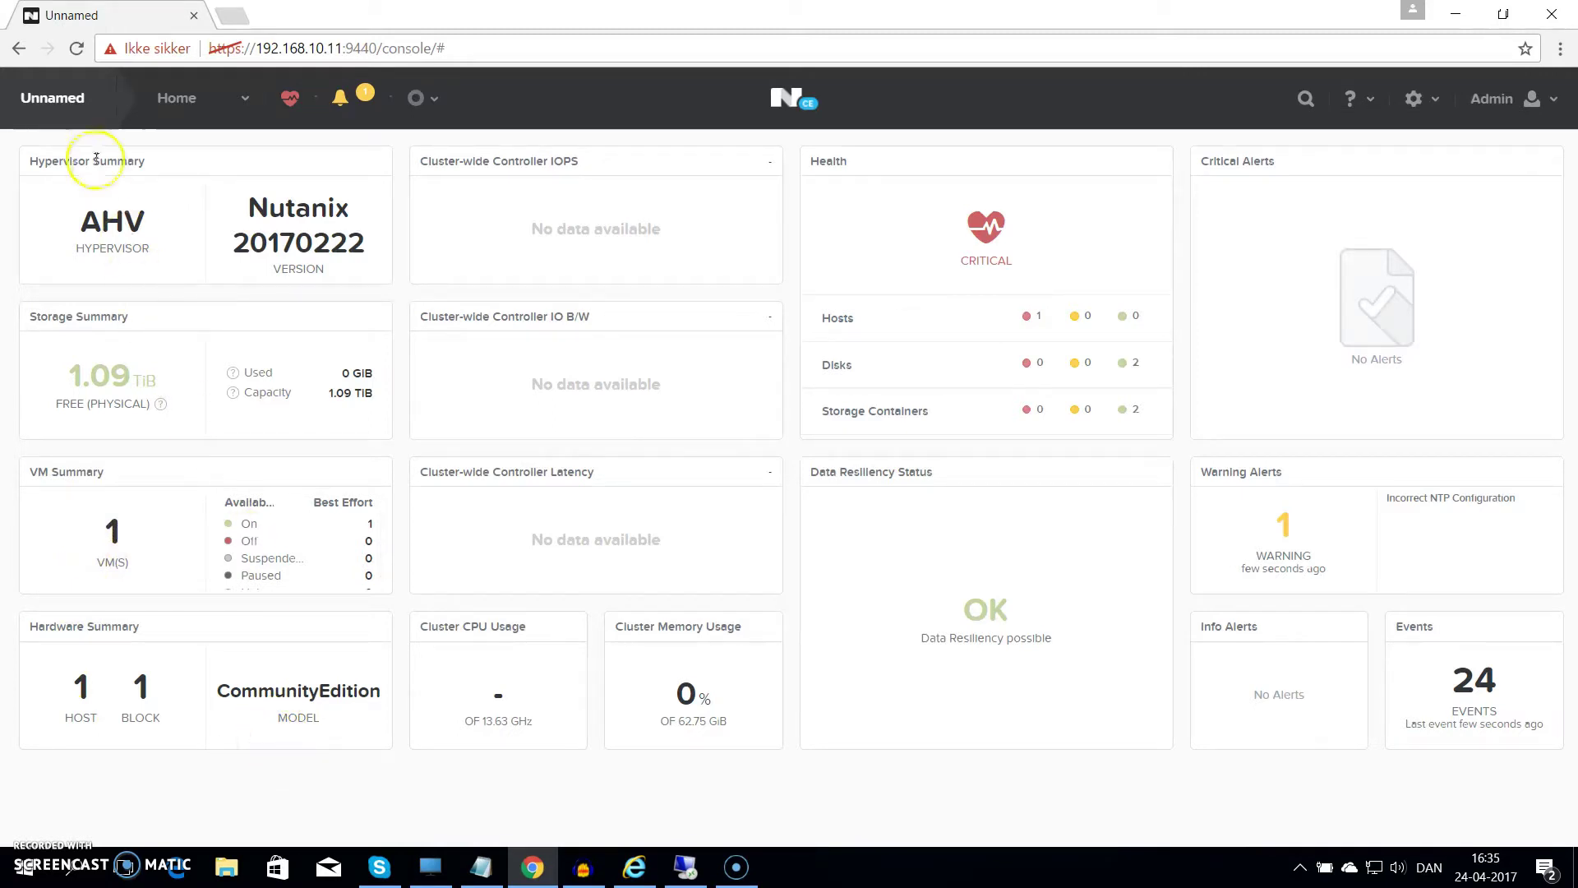
Change the cluster name from Unnamed to Citrixlab.dk and save it
{"action": "left_click", "coordinate": [72, 103]}
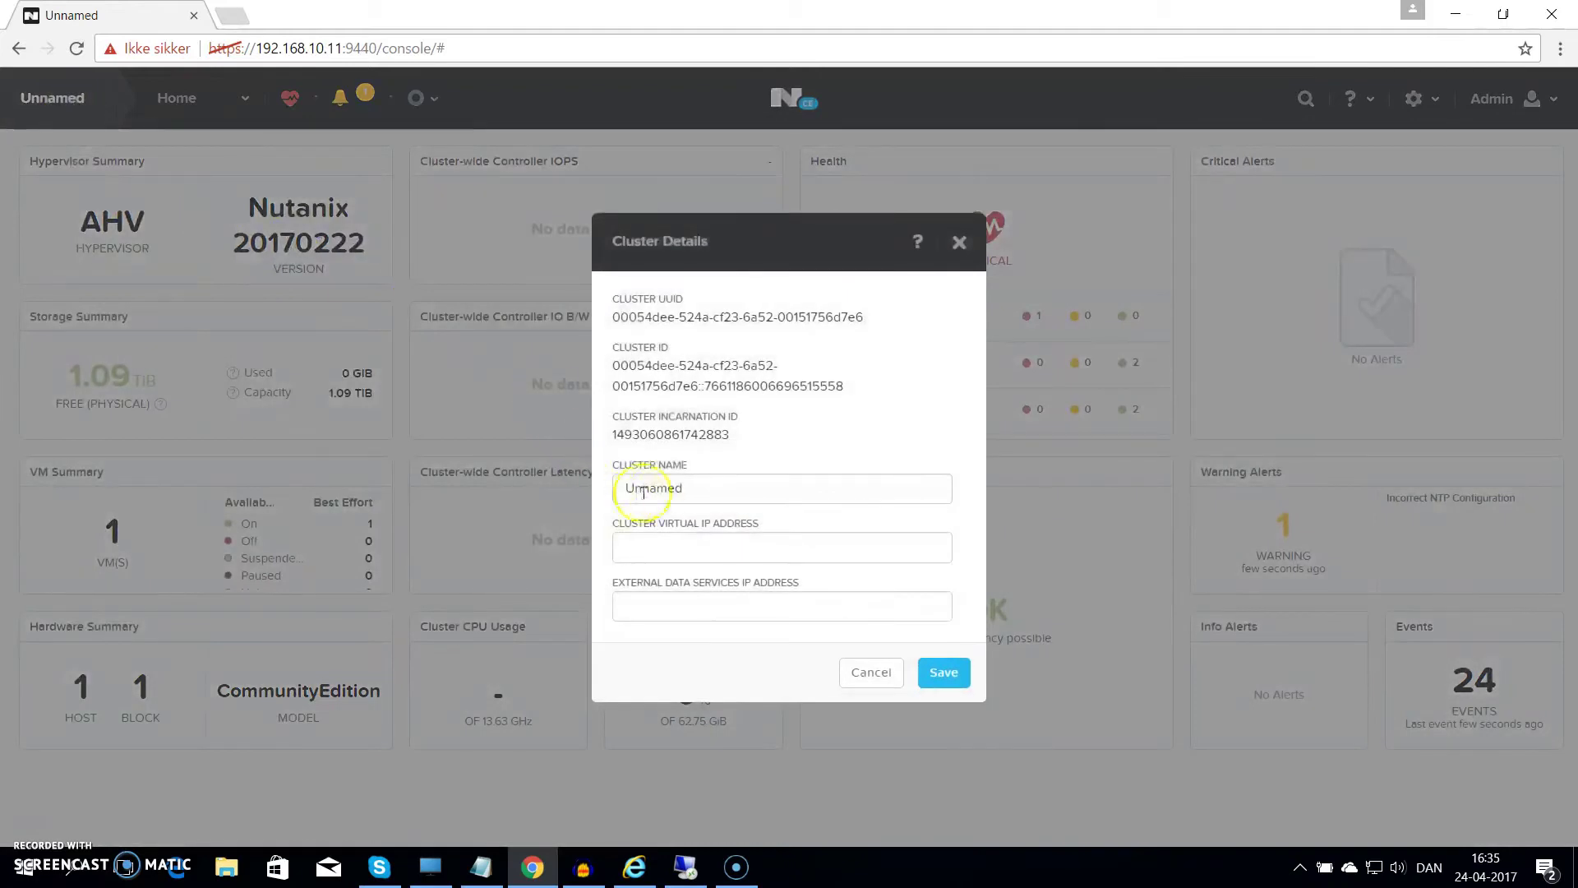
{"action": "left_click_drag", "start_coordinate": [704, 485], "coordinate": [564, 476]}
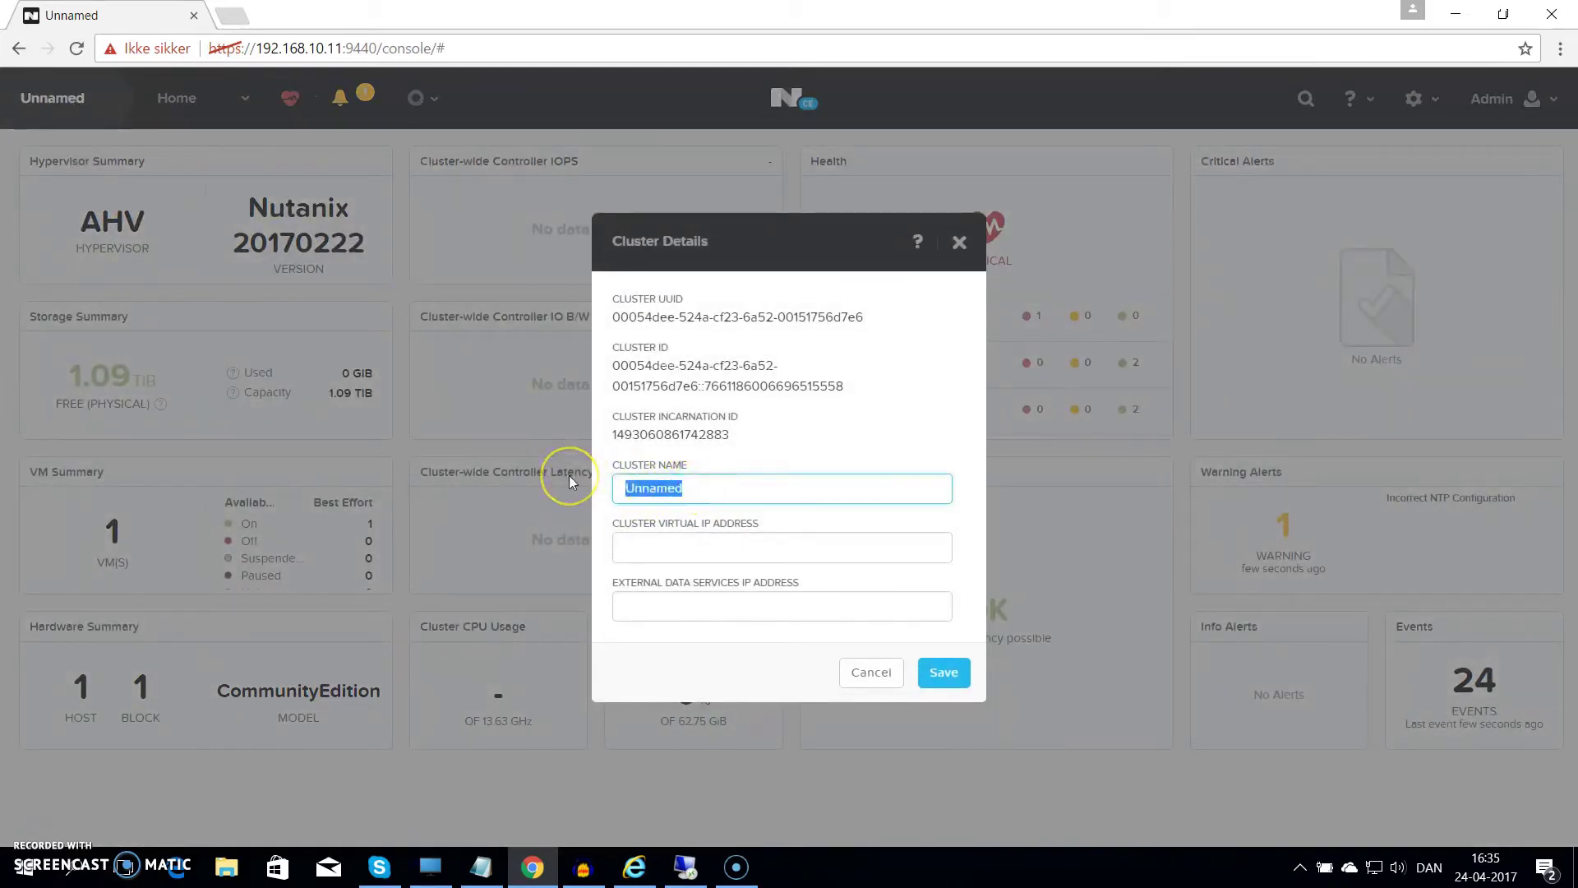
{"action": "type", "text": "Cit"}
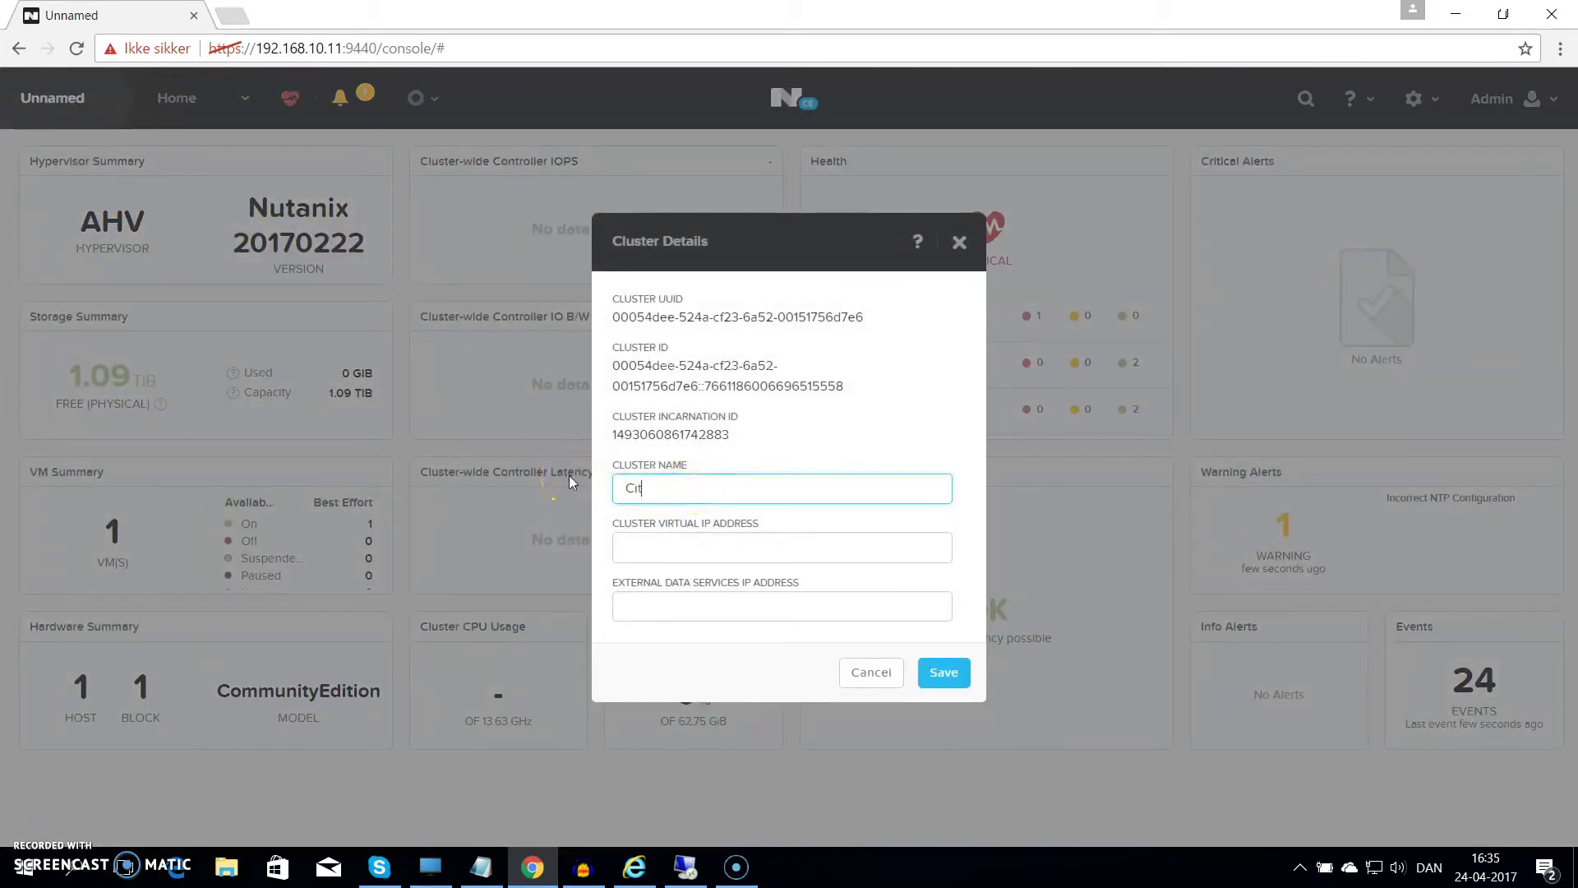
{"action": "type", "text": "rixlab.dk"}
{"action": "key", "text": "Tab"}
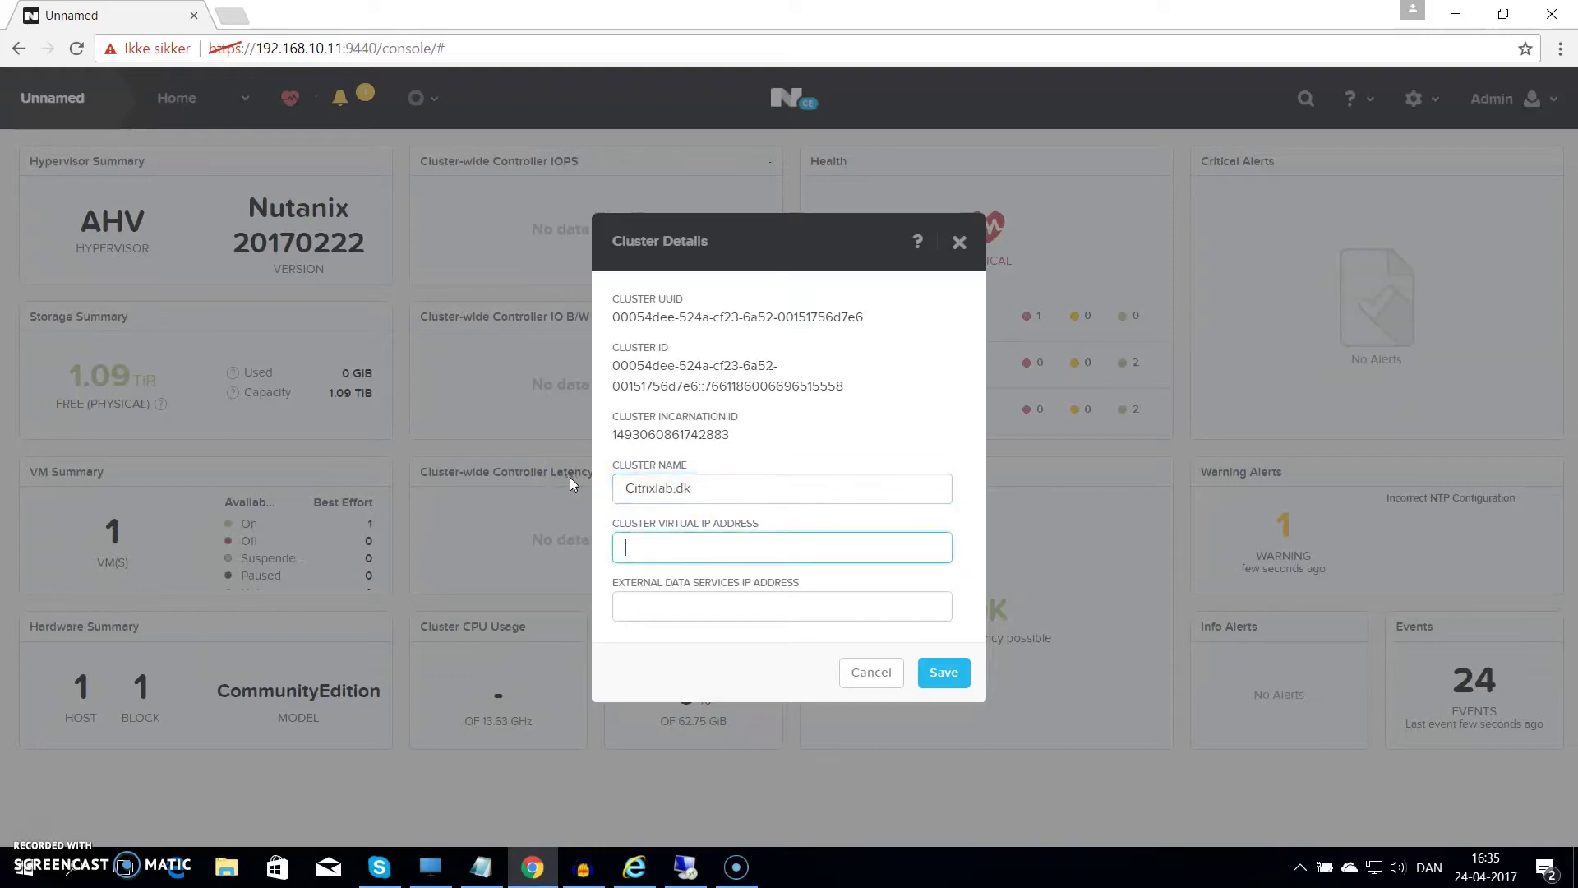
{"action": "left_click", "coordinate": [943, 674]}
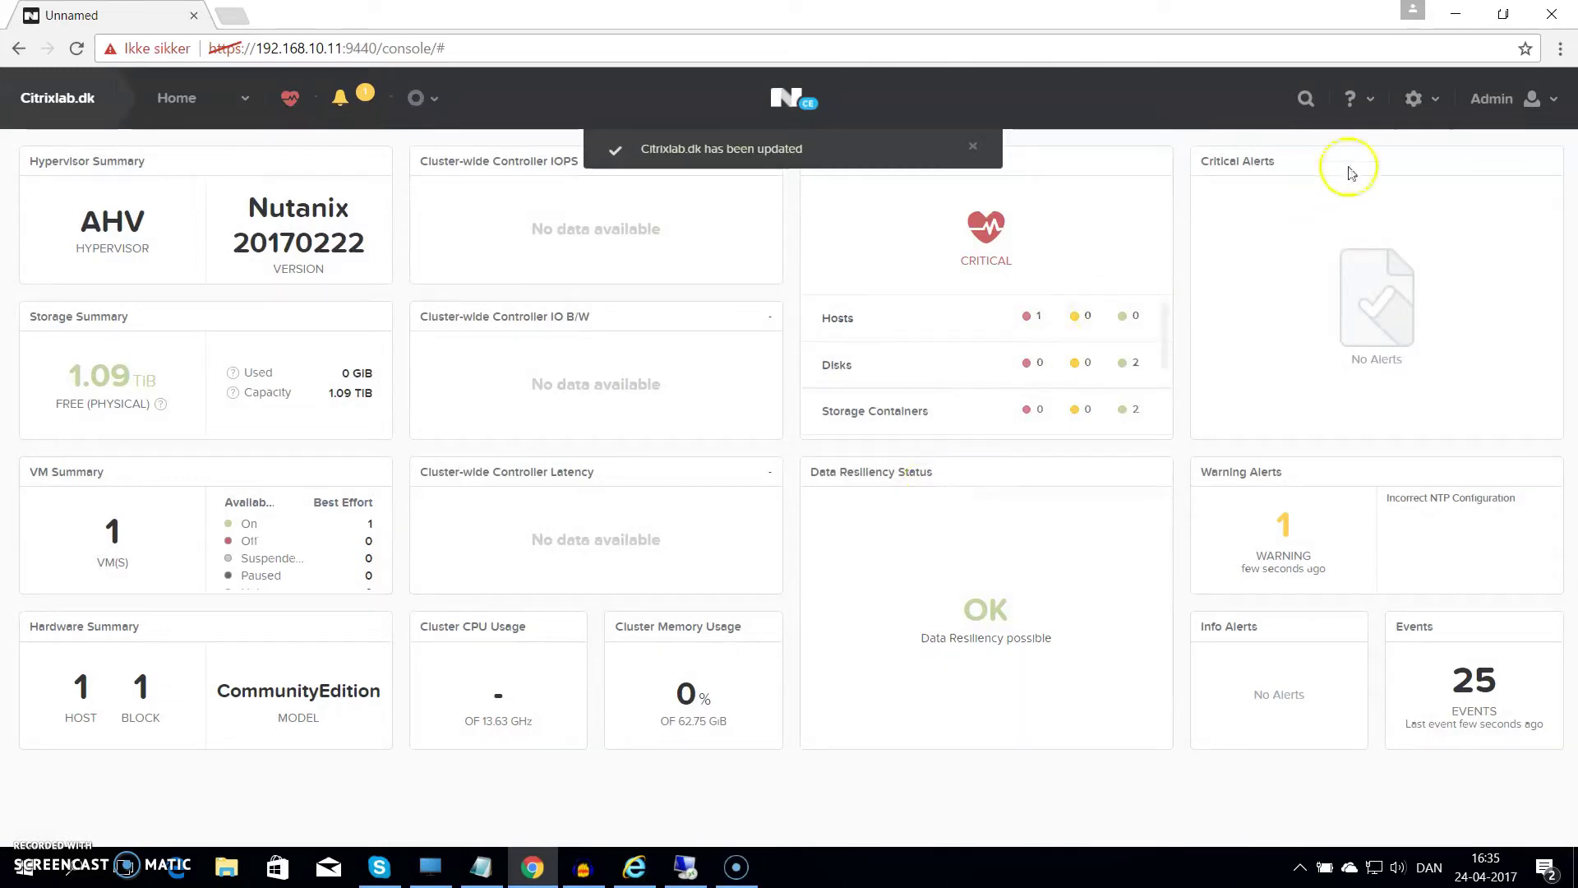
Add dk.pool.ntp.org as an NTP server in the NTP Servers settings
{"action": "left_click", "coordinate": [1409, 108]}
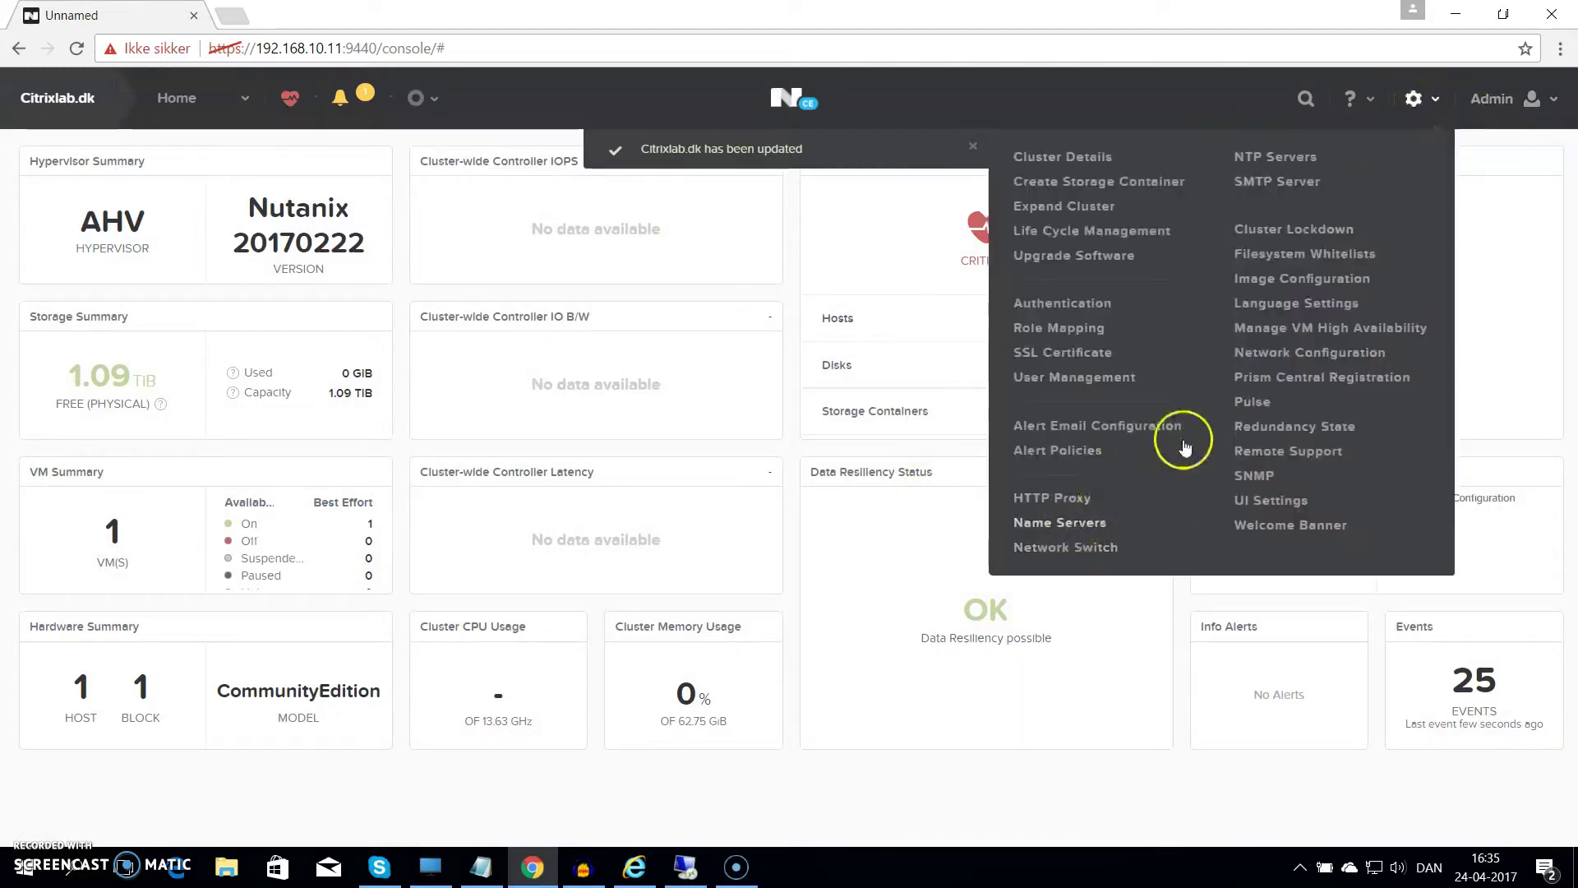
{"action": "left_click", "coordinate": [1285, 159]}
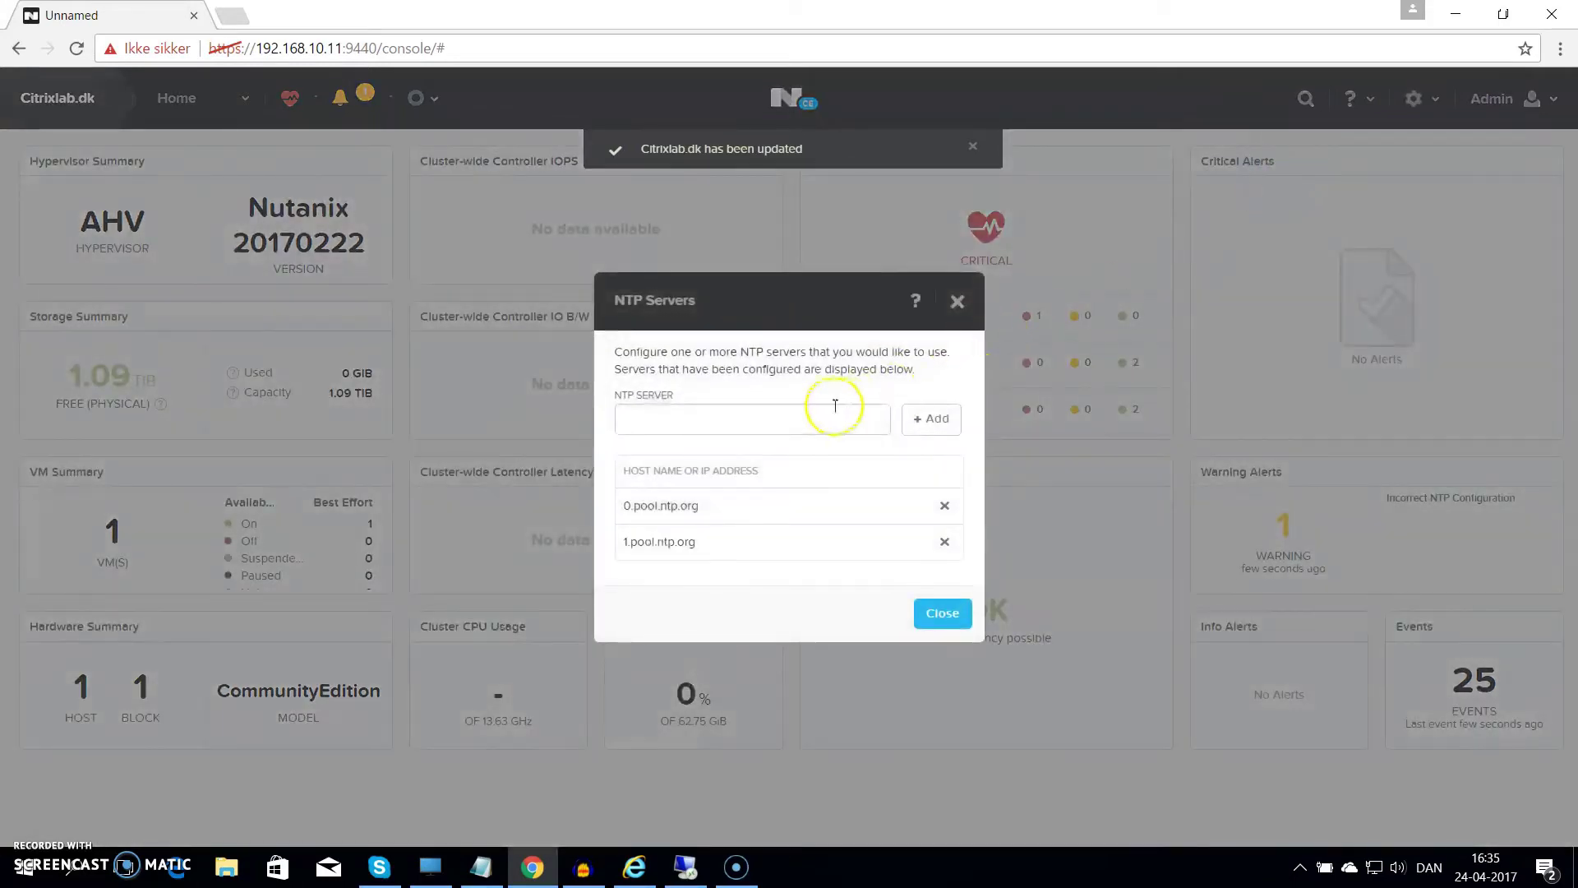
{"action": "left_click", "coordinate": [776, 418]}
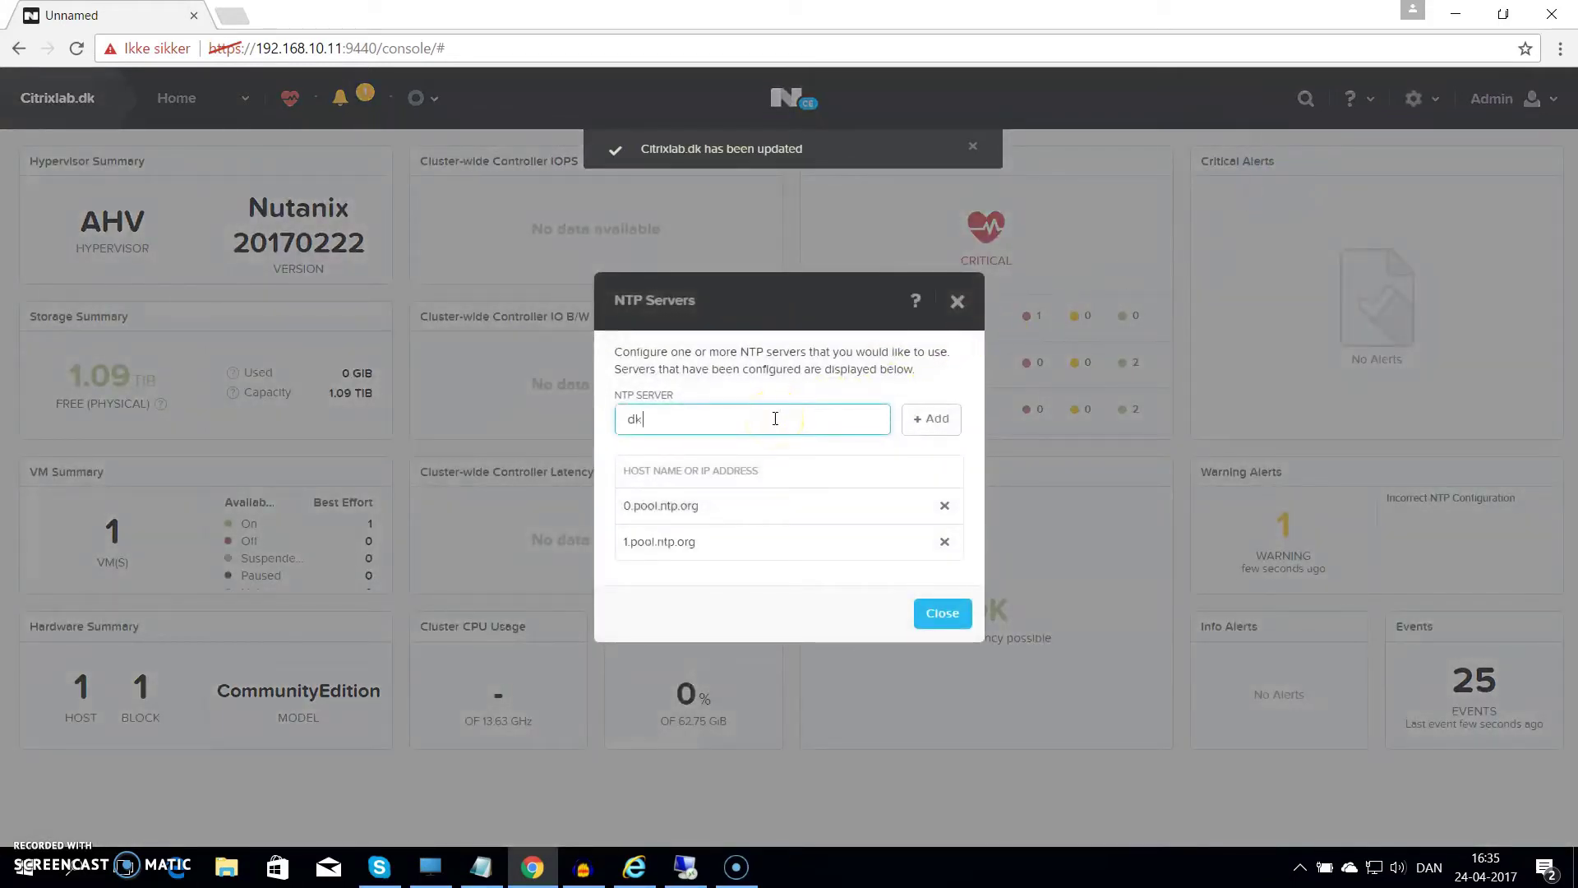
{"action": "type", "text": "dk-p"}
{"action": "key", "text": "BackSpace"}
{"action": "key", "text": "BackSpace"}
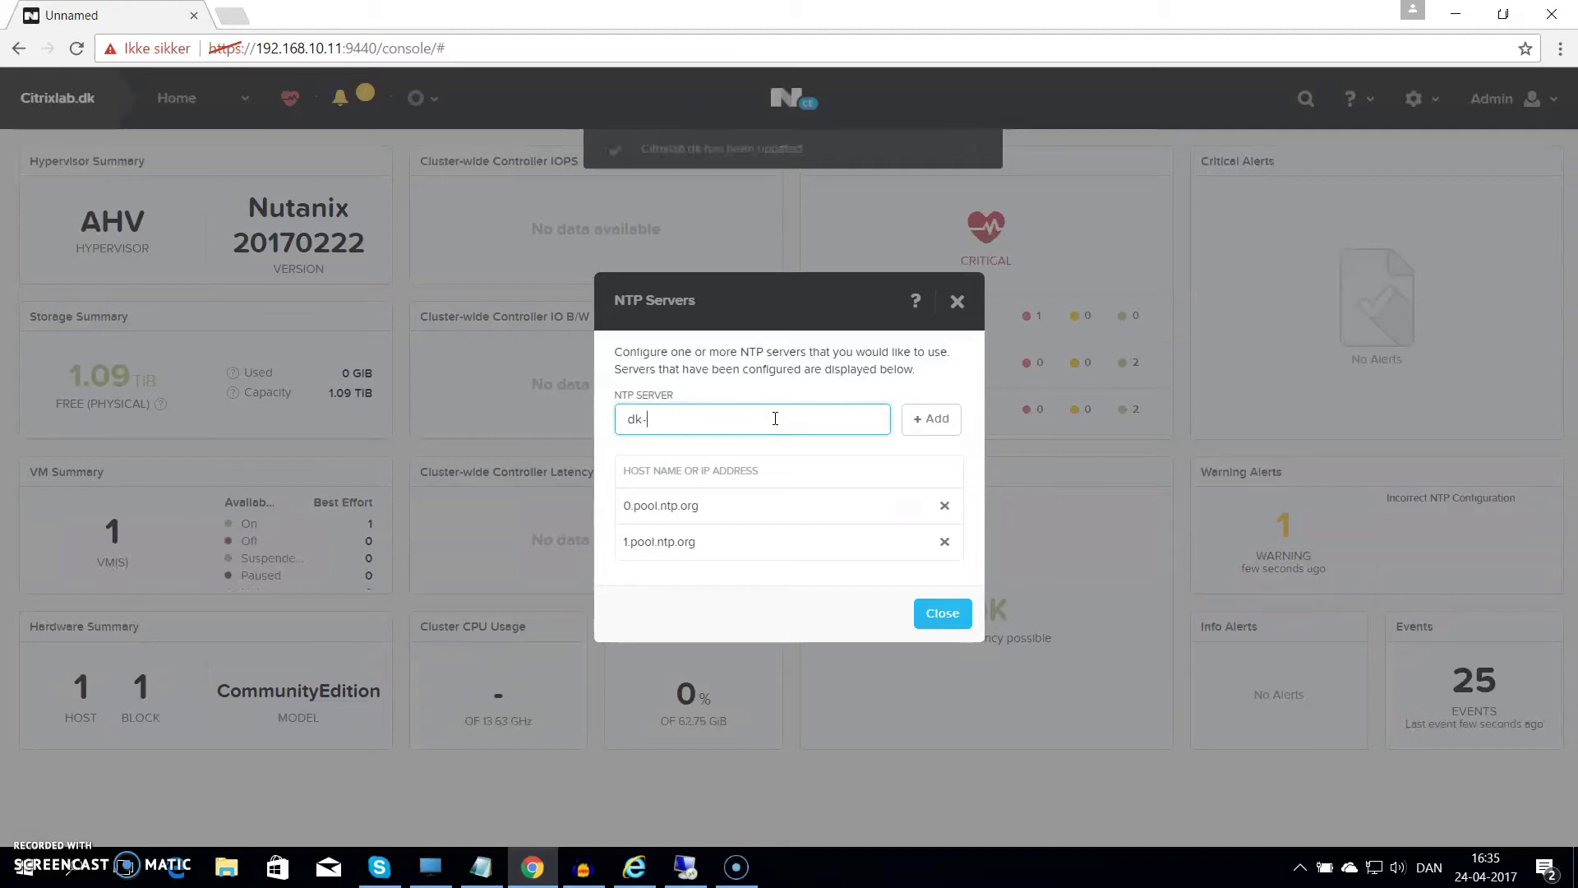
{"action": "type", "text": ".pool."}
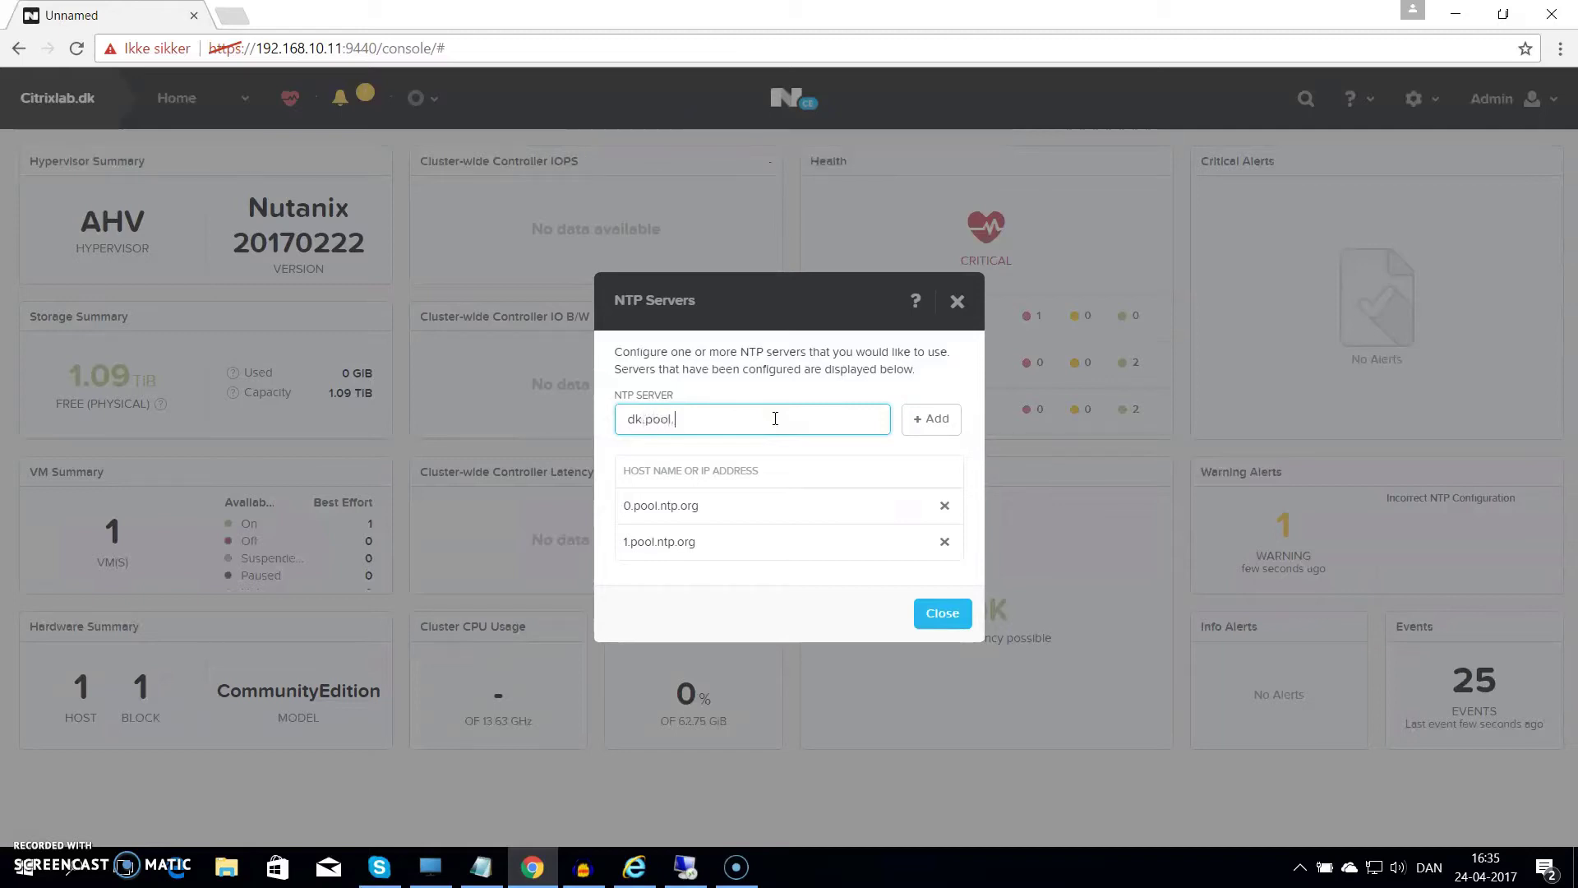
{"action": "type", "text": "ntp.org"}
{"action": "left_click", "coordinate": [896, 420]}
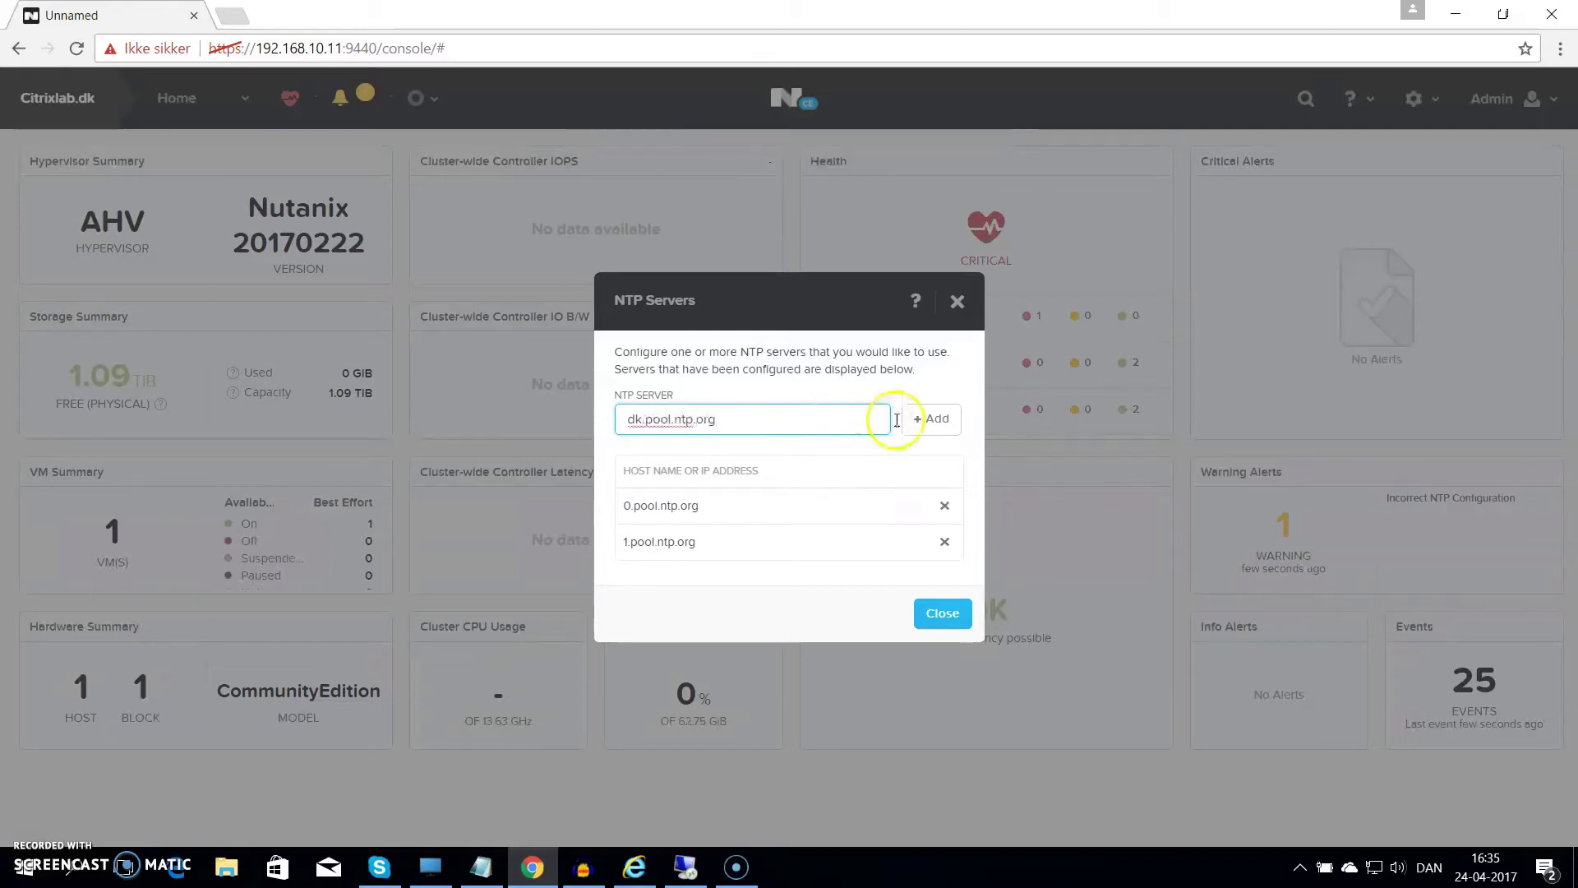
Delete 1.pool.ntp.org and 0.pool.ntp.org, keeping only dk.pool.ntp.org, and close the dialog
{"action": "left_click", "coordinate": [941, 523]}
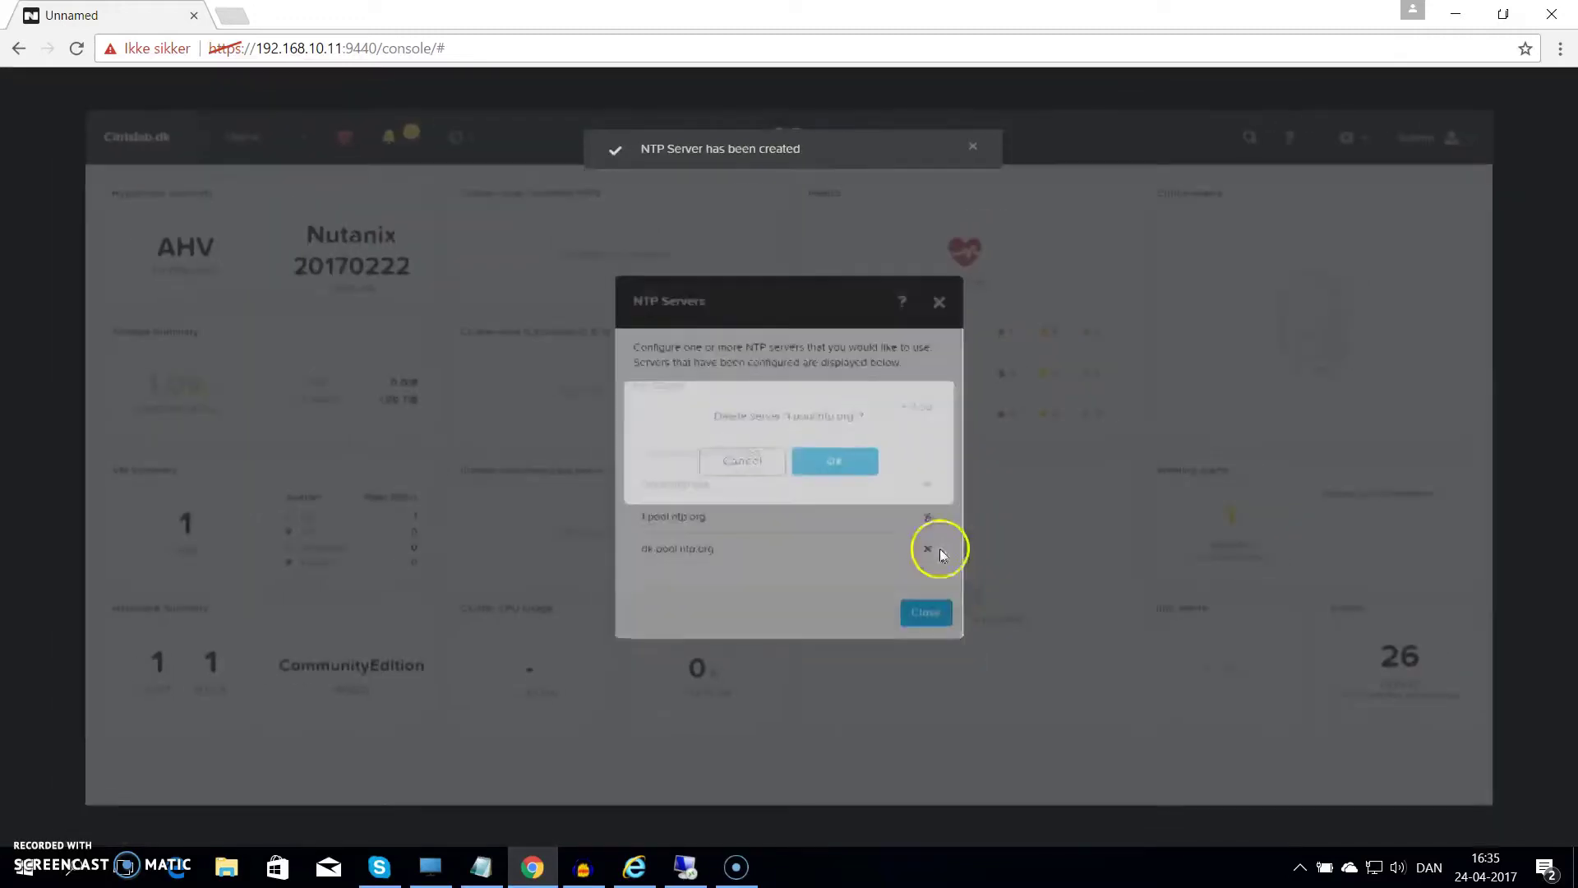
{"action": "left_click", "coordinate": [839, 465]}
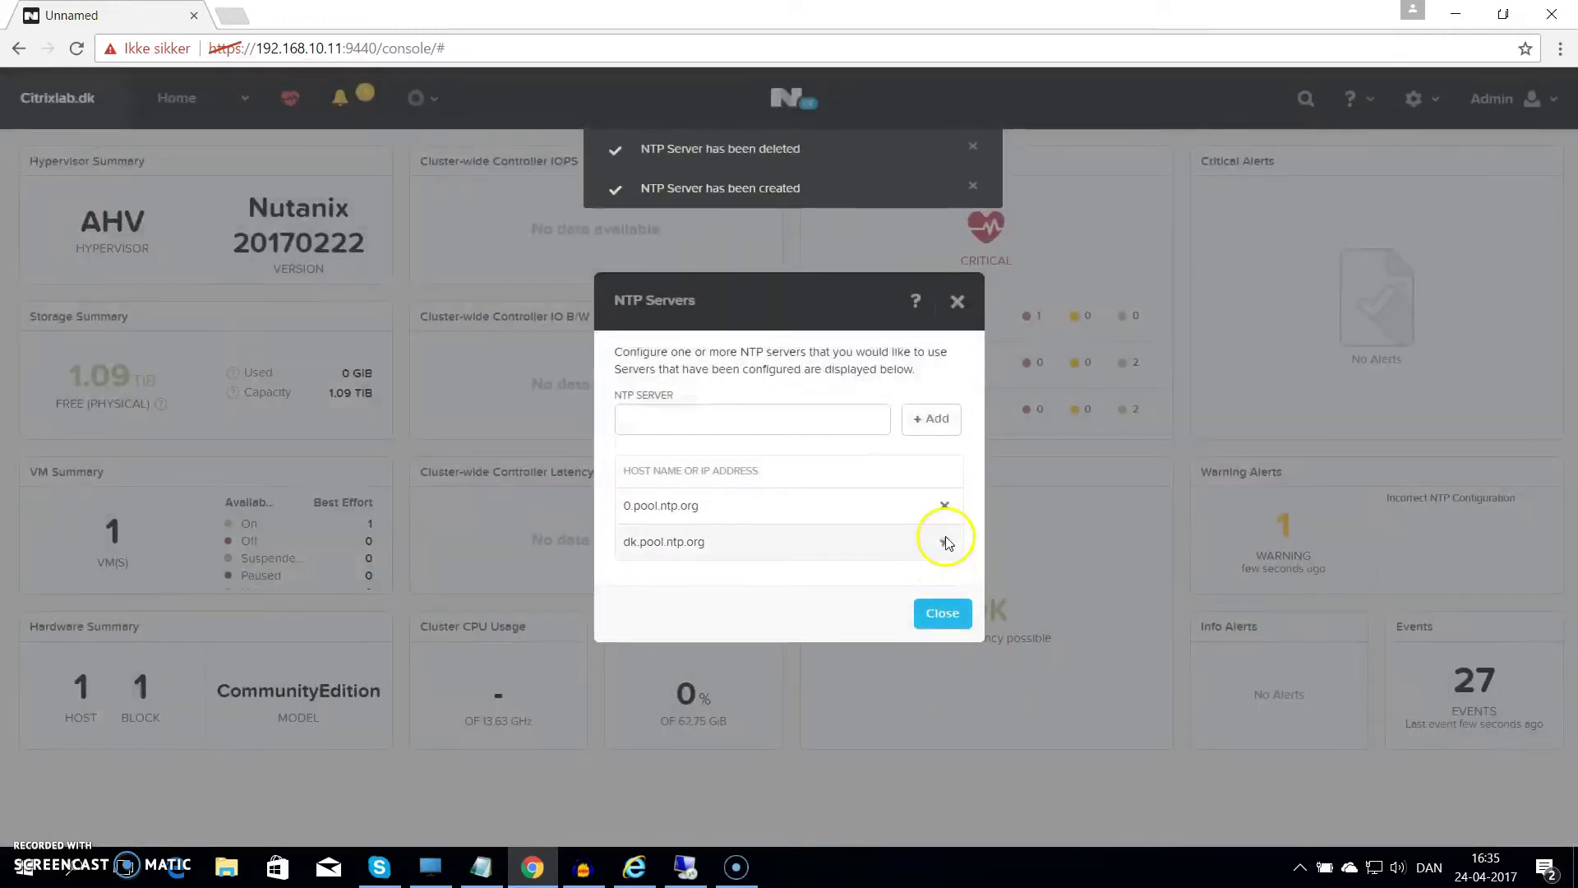
{"action": "left_click", "coordinate": [944, 539]}
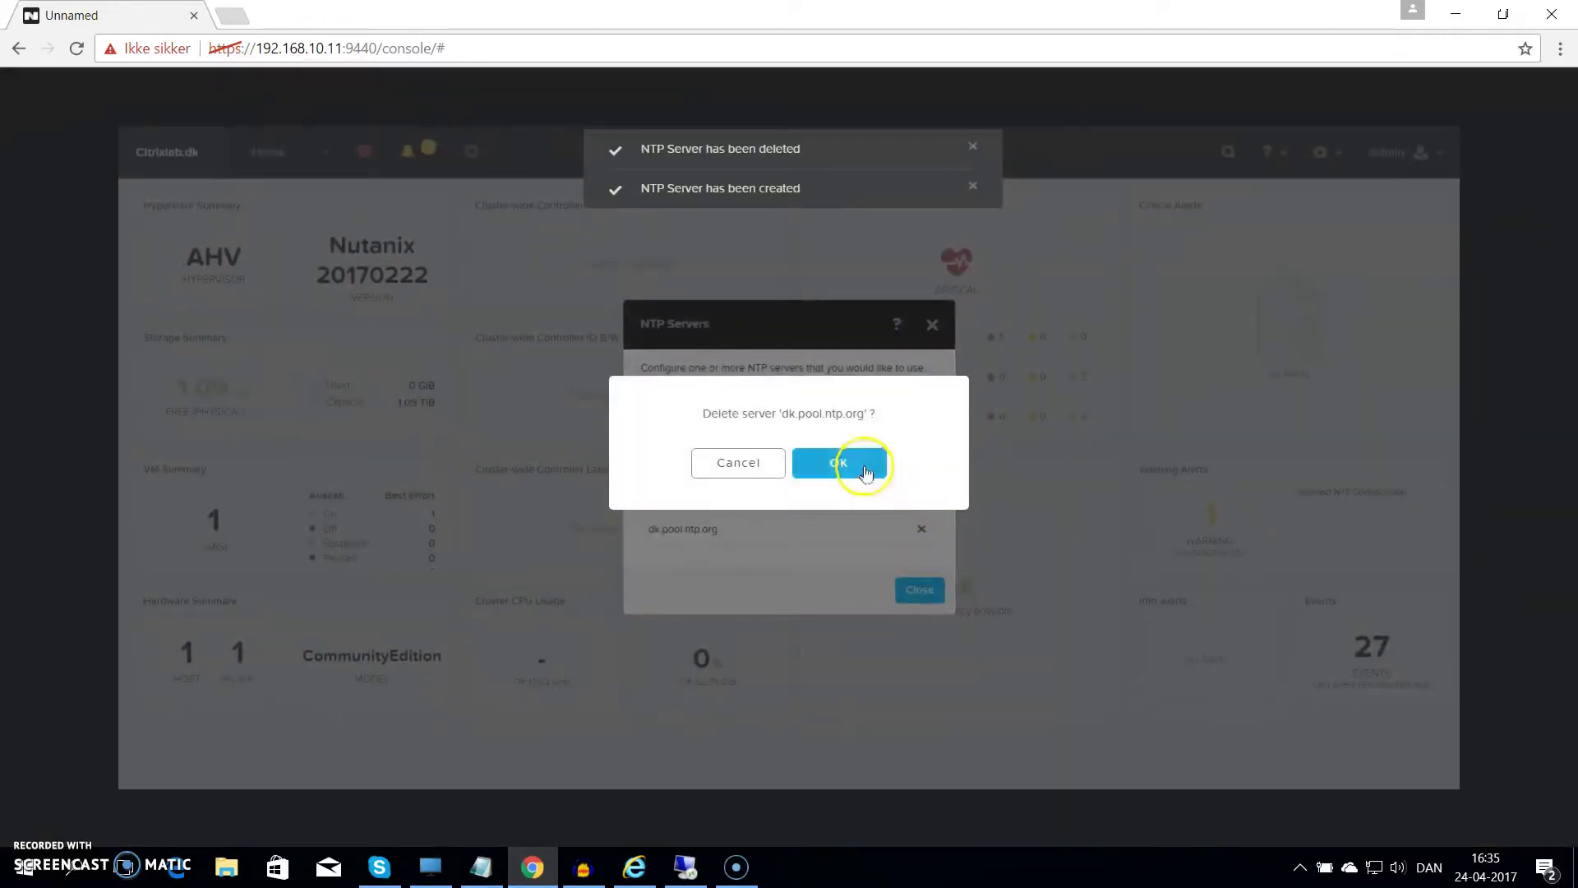
{"action": "left_click", "coordinate": [737, 465]}
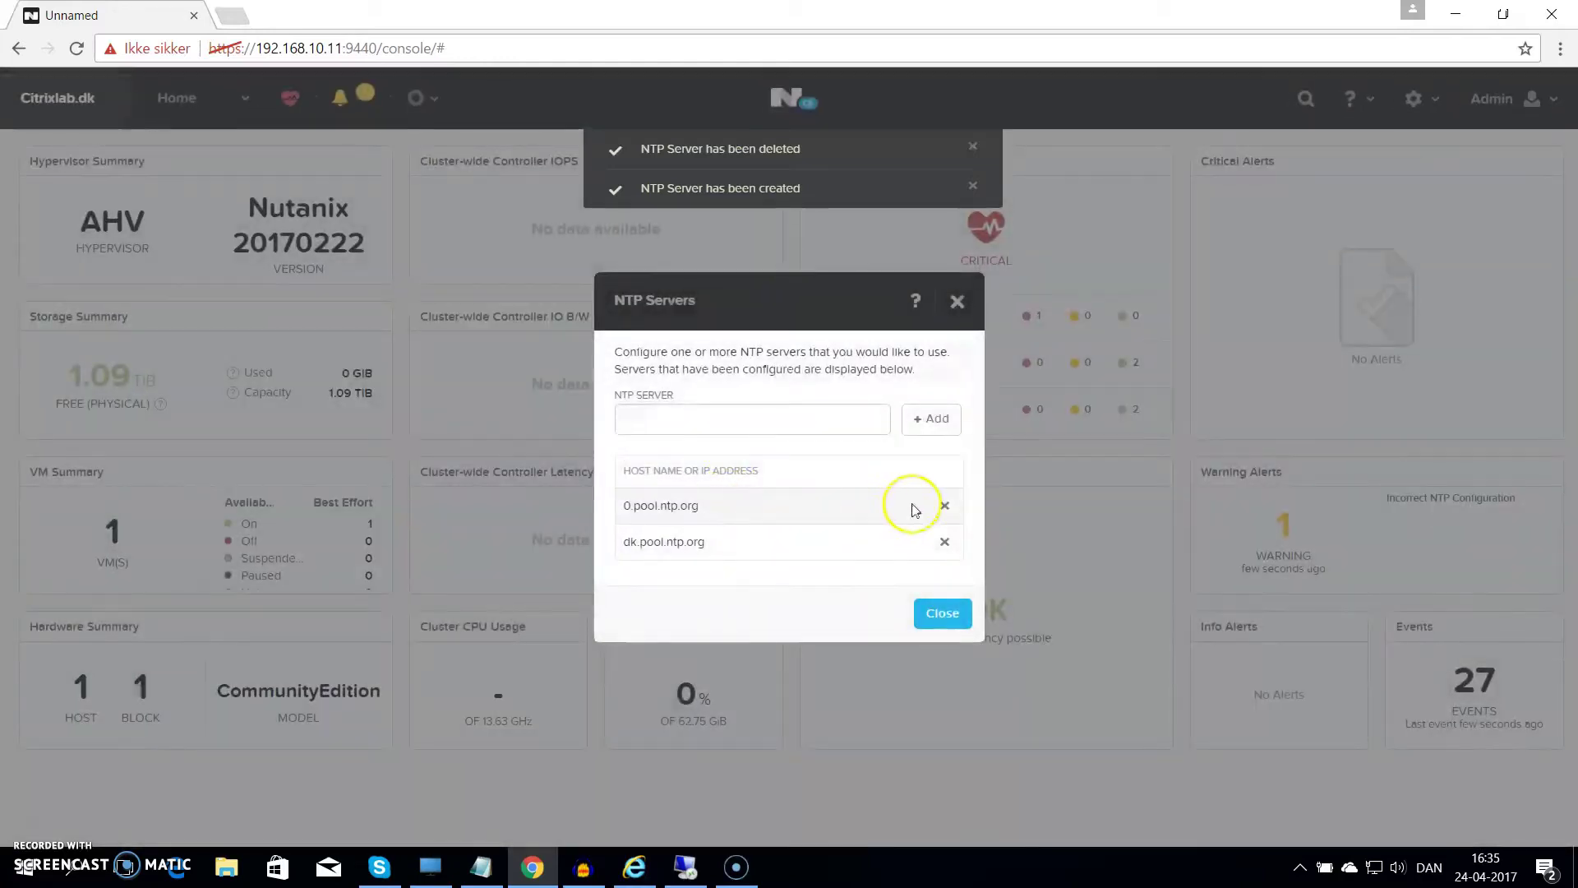
{"action": "left_click", "coordinate": [943, 506]}
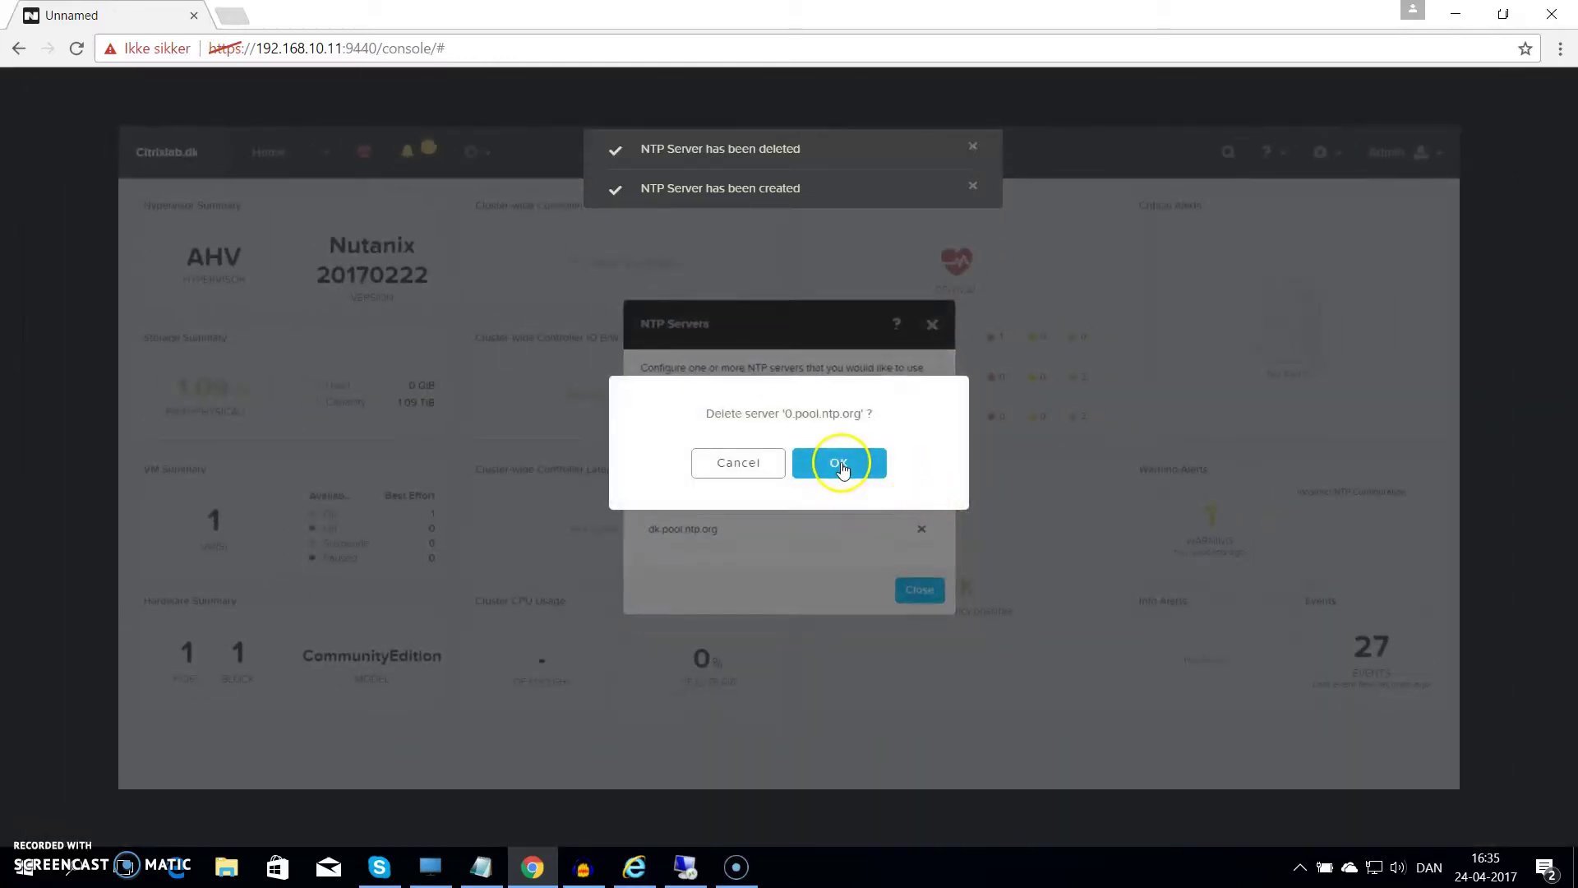
{"action": "left_click", "coordinate": [838, 464]}
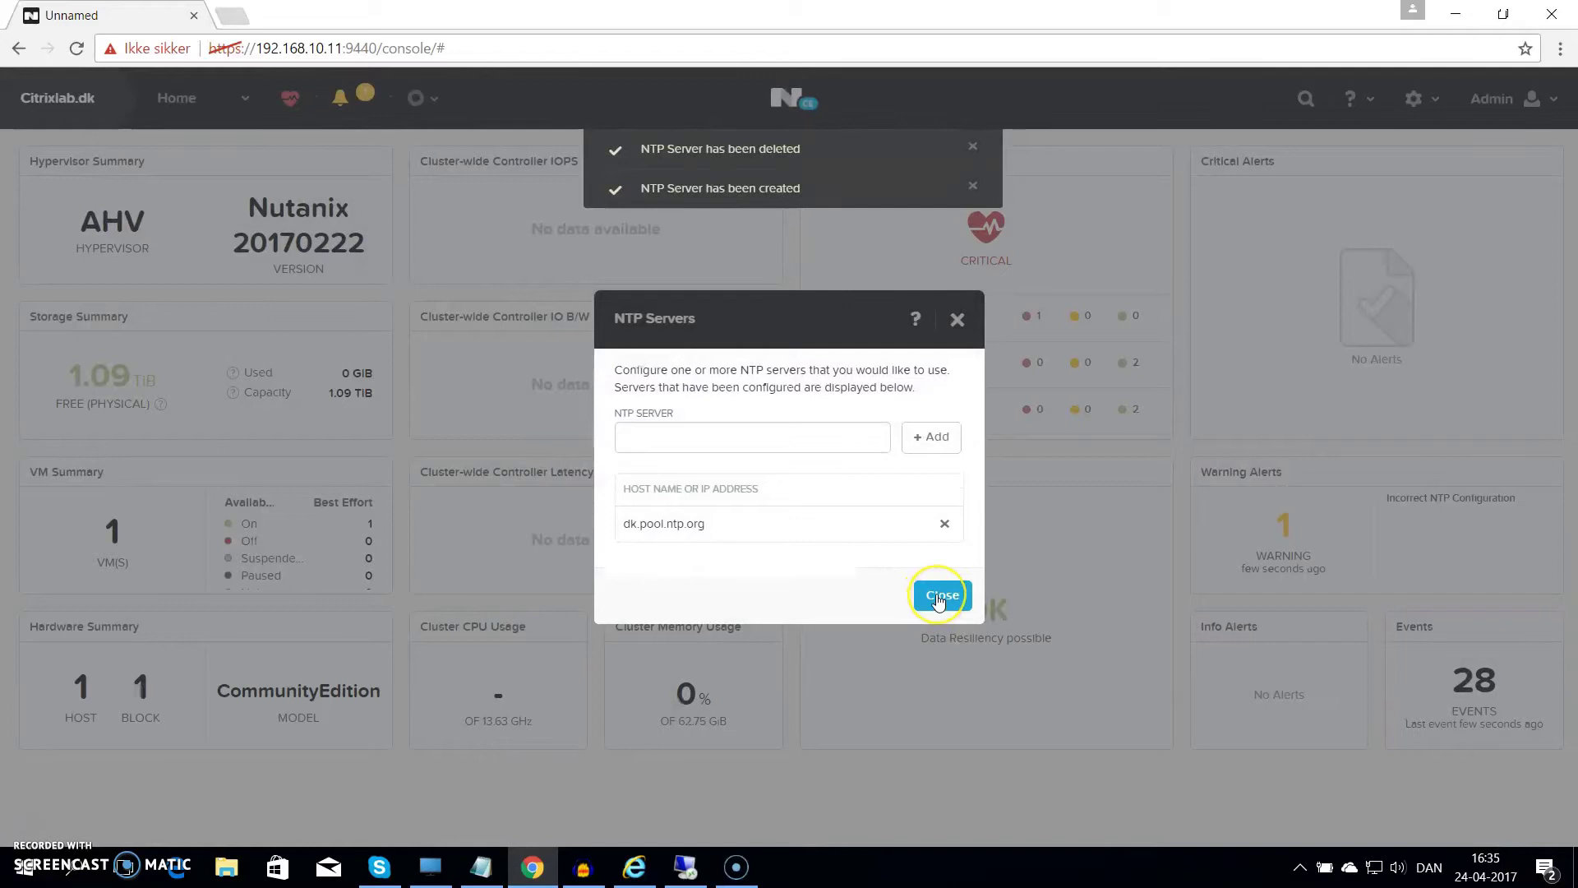
{"action": "left_click", "coordinate": [938, 597]}
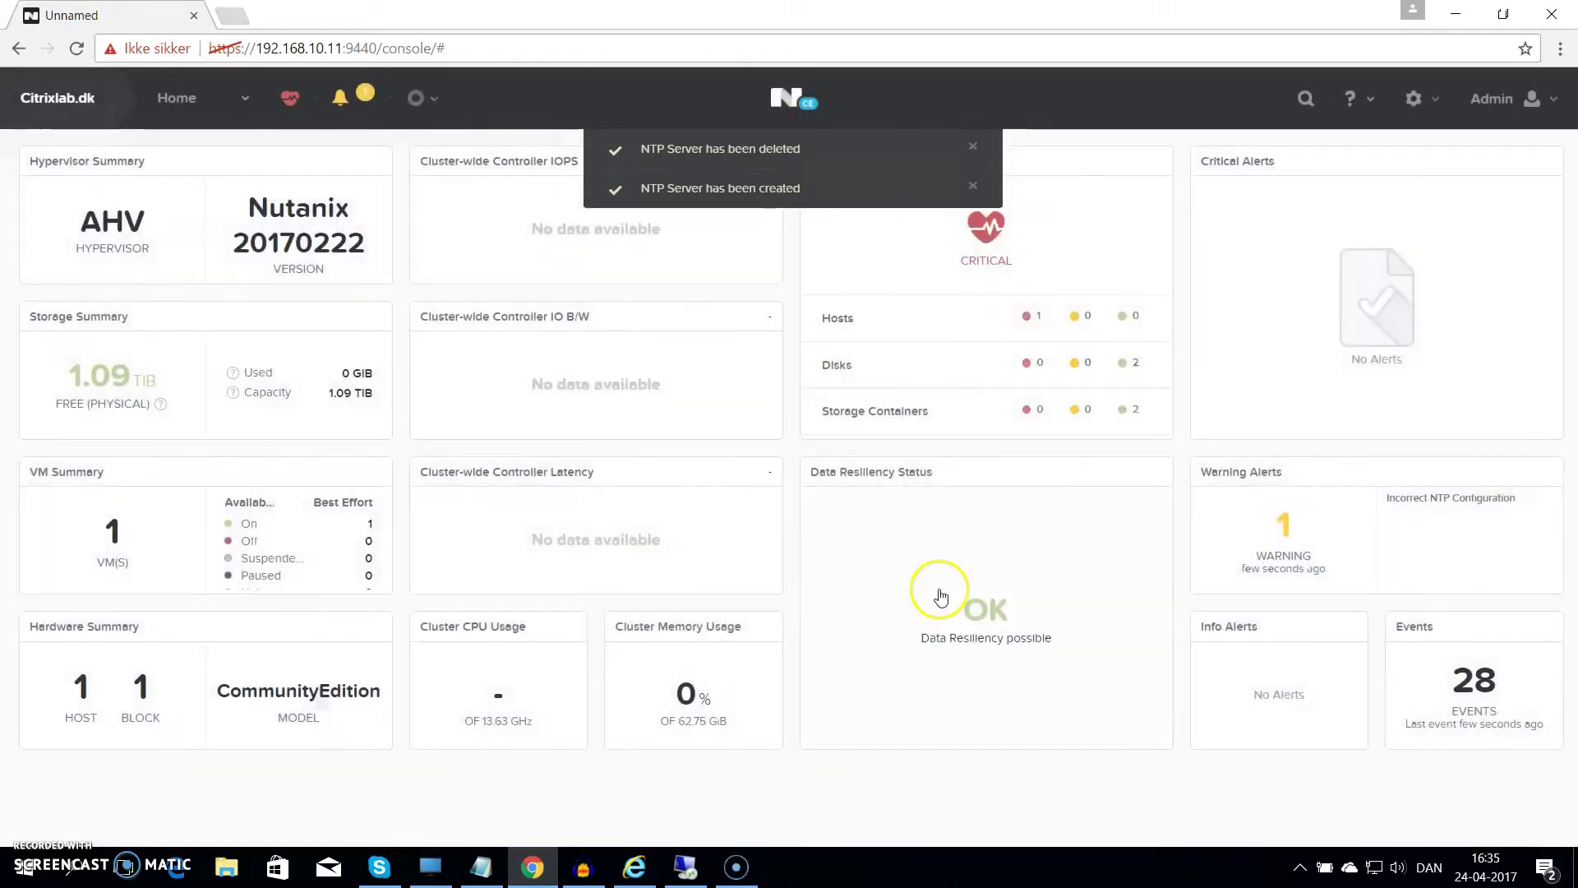
Create a new Citrixlab network on VLAN 20 with IP address management enabled
{"action": "left_click", "coordinate": [1433, 102]}
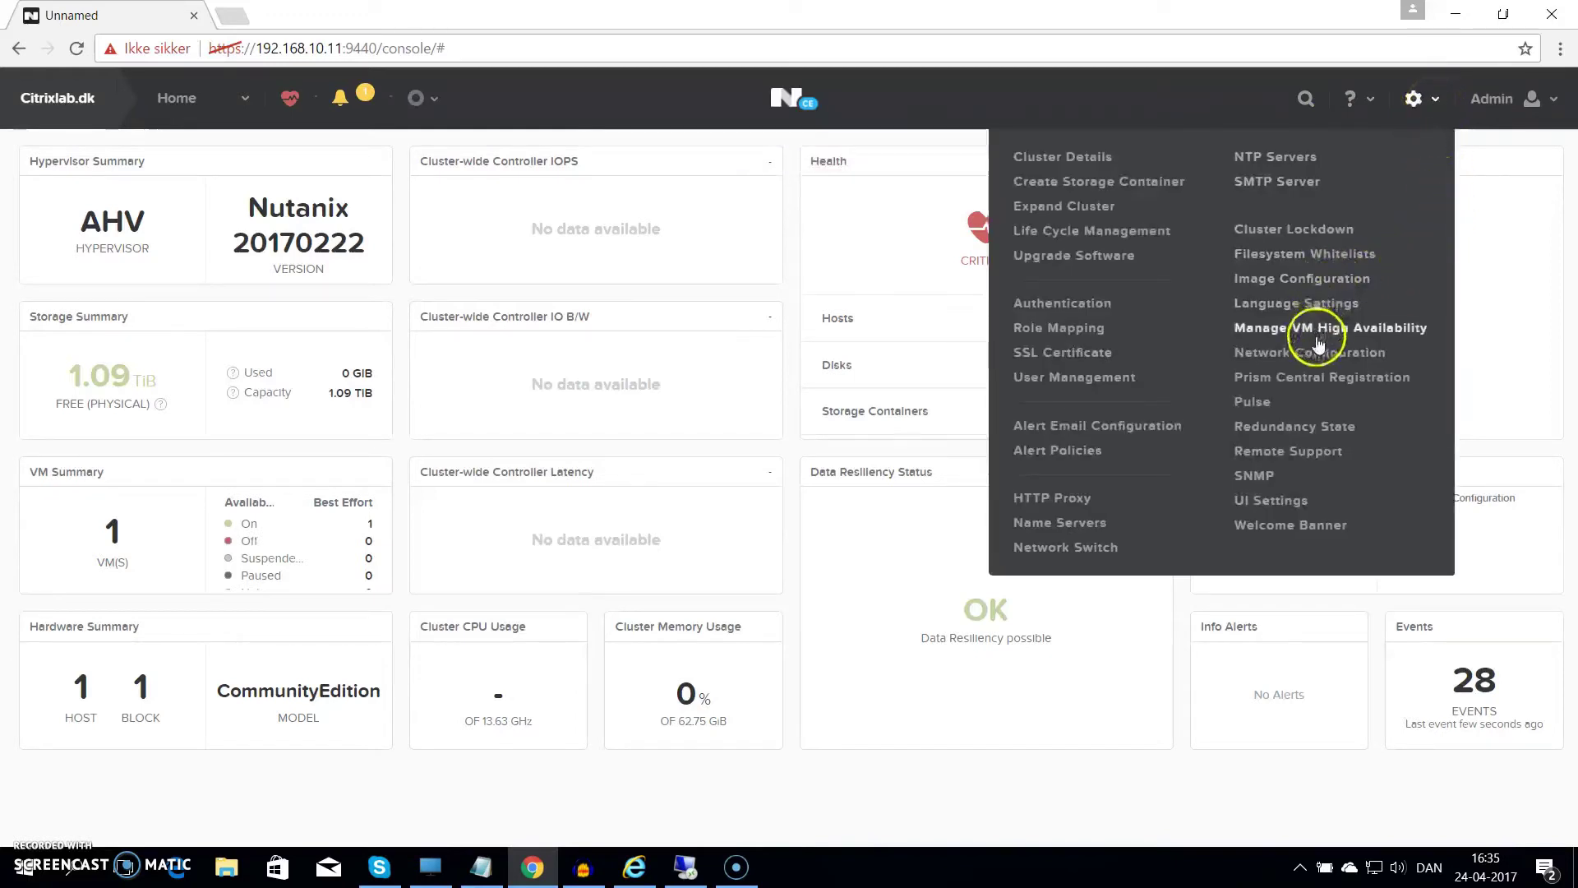
{"action": "left_click", "coordinate": [1279, 356]}
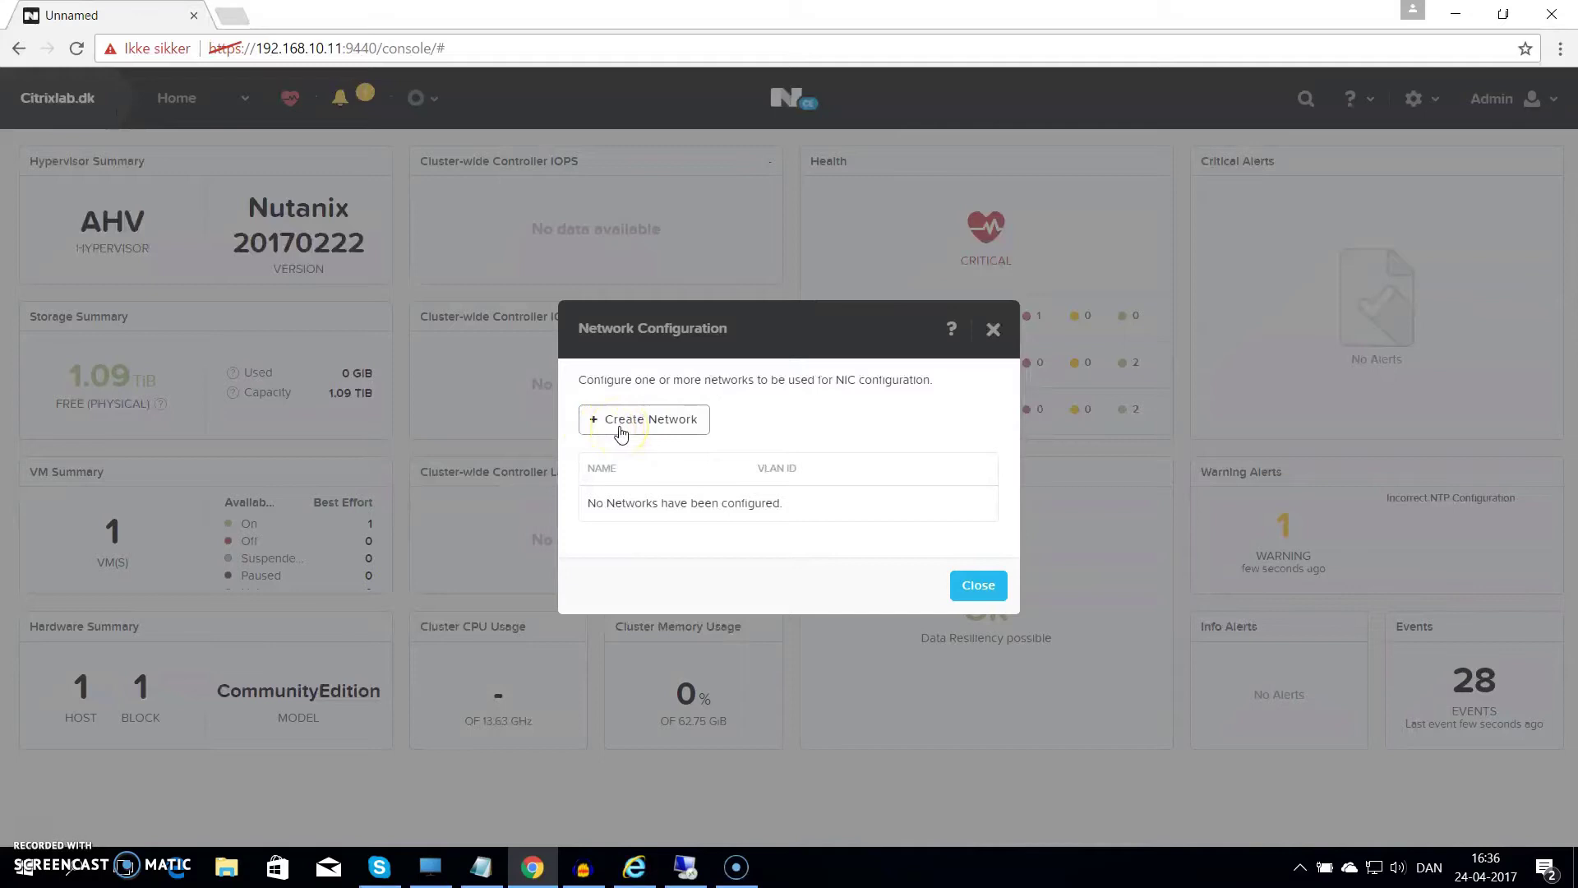
{"action": "left_click", "coordinate": [620, 431]}
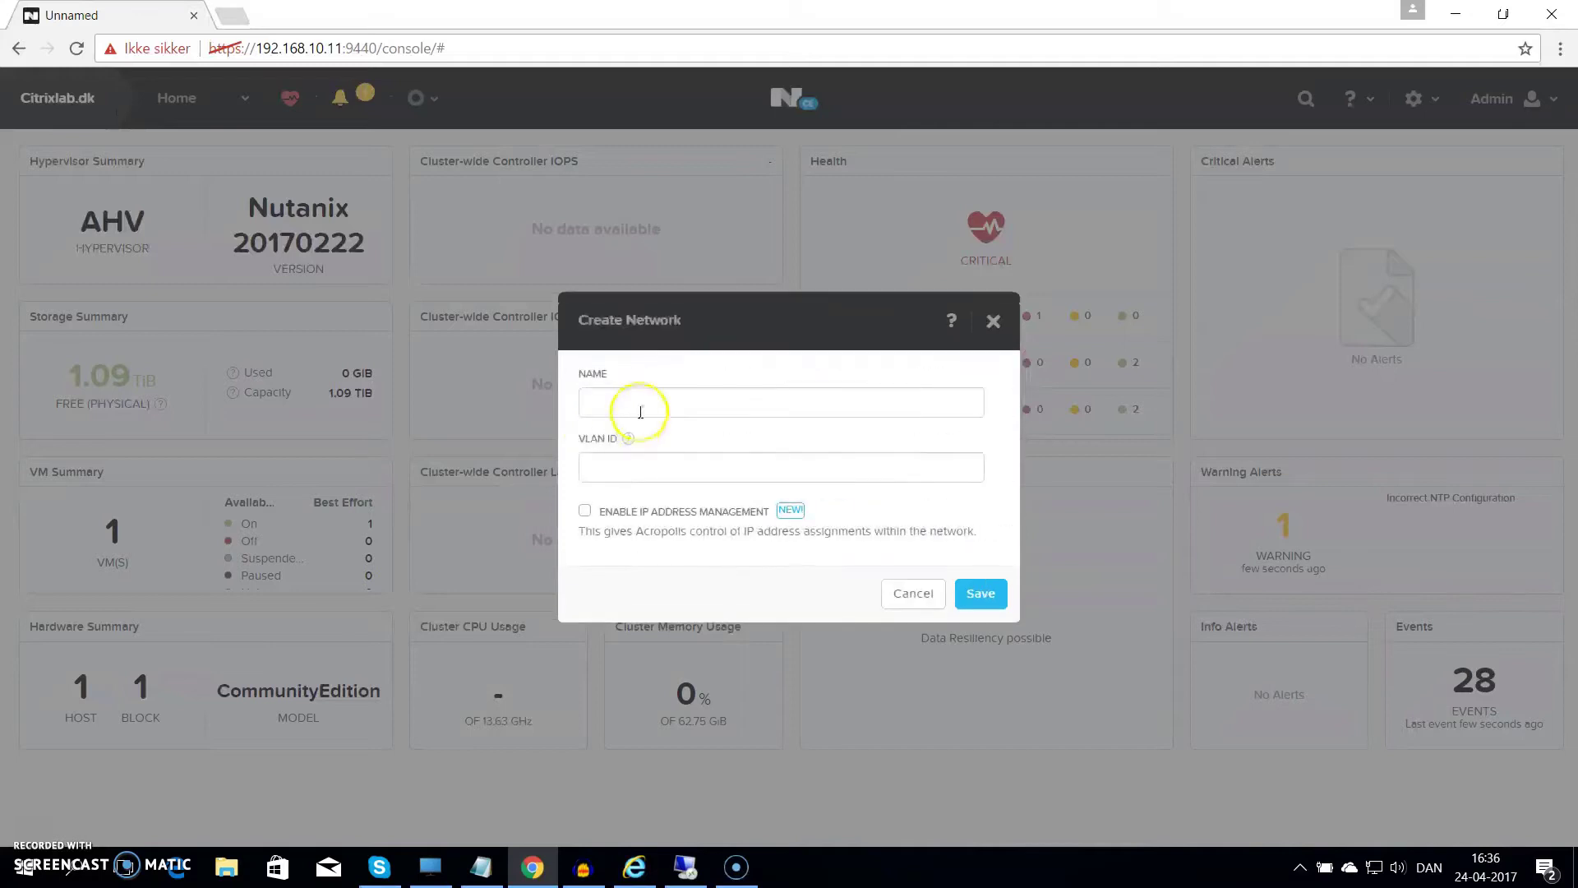
{"action": "left_click", "coordinate": [641, 407]}
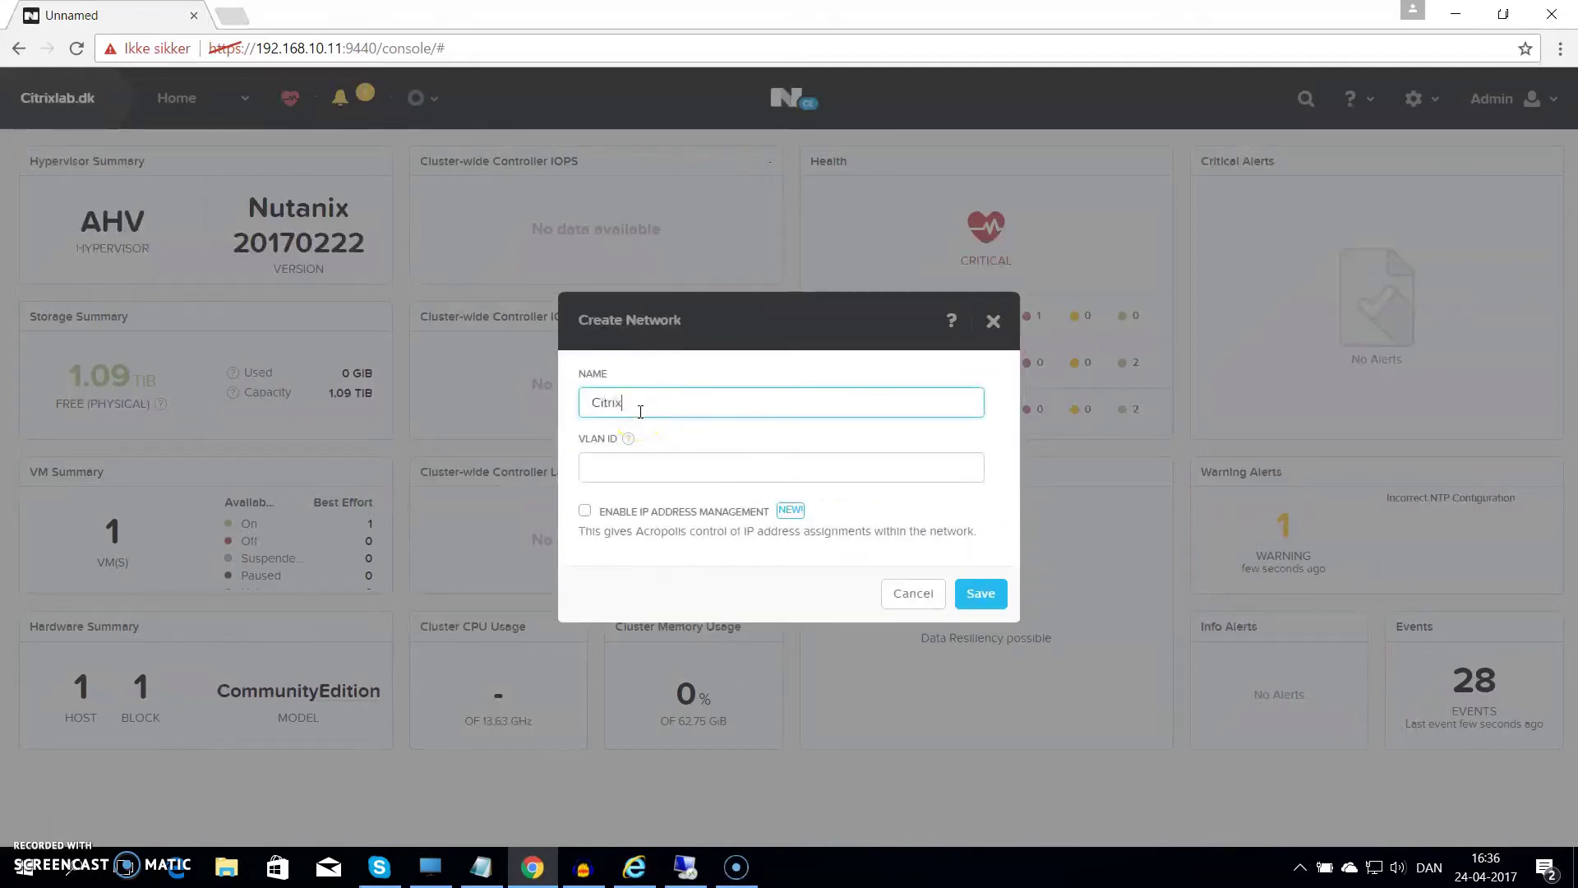
{"action": "type", "text": "Citrixlab."}
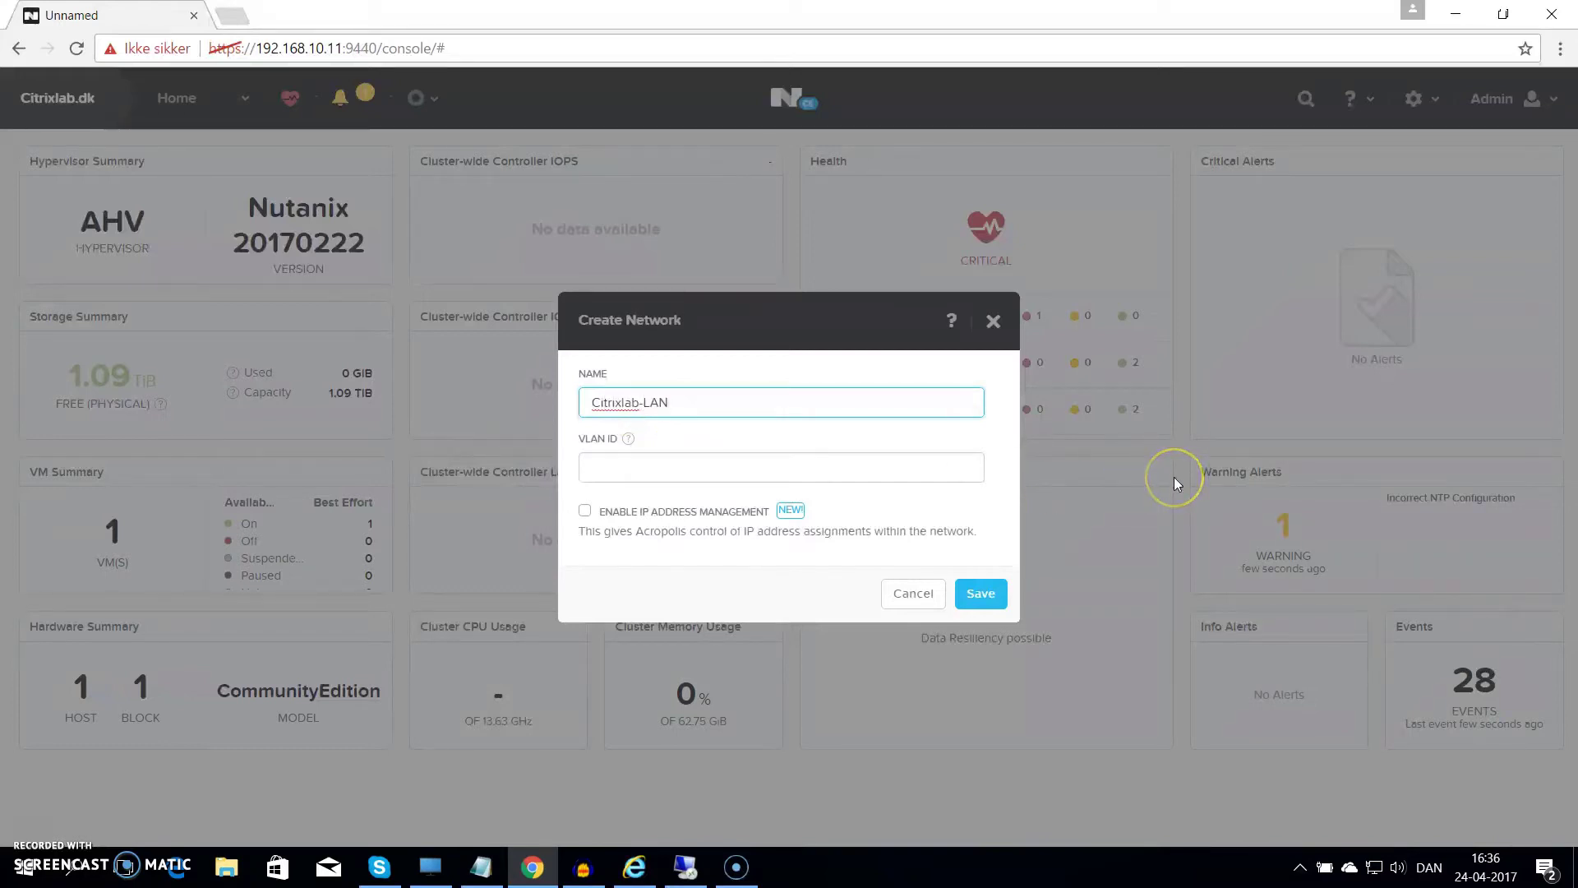
{"action": "key", "text": "Tab"}
{"action": "type", "text": "20"}
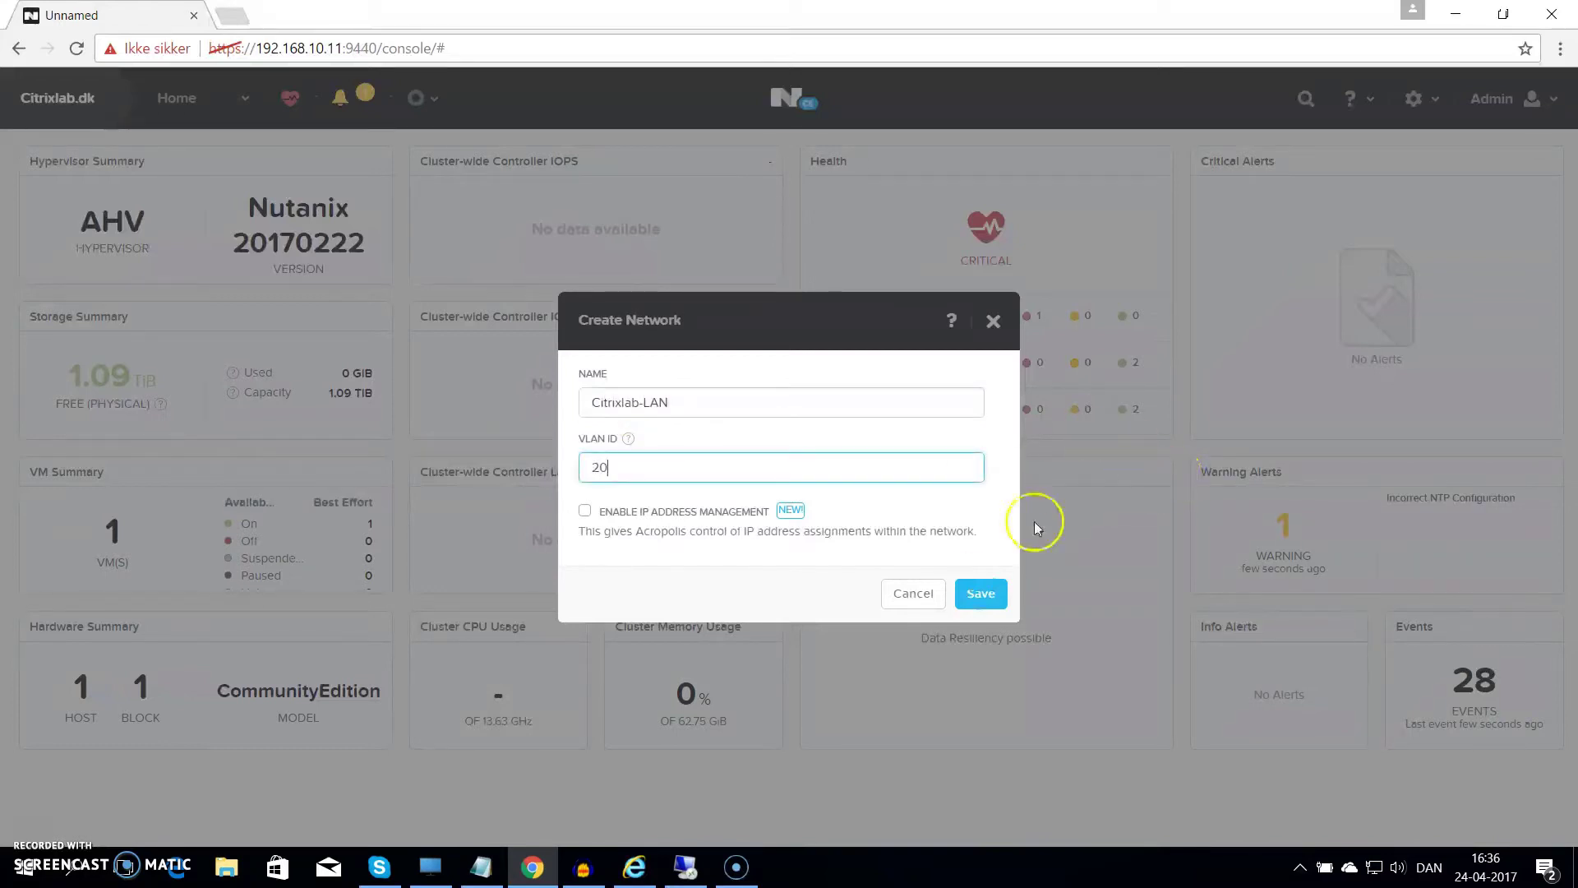
{"action": "left_click", "coordinate": [662, 530]}
{"action": "left_click", "coordinate": [585, 510]}
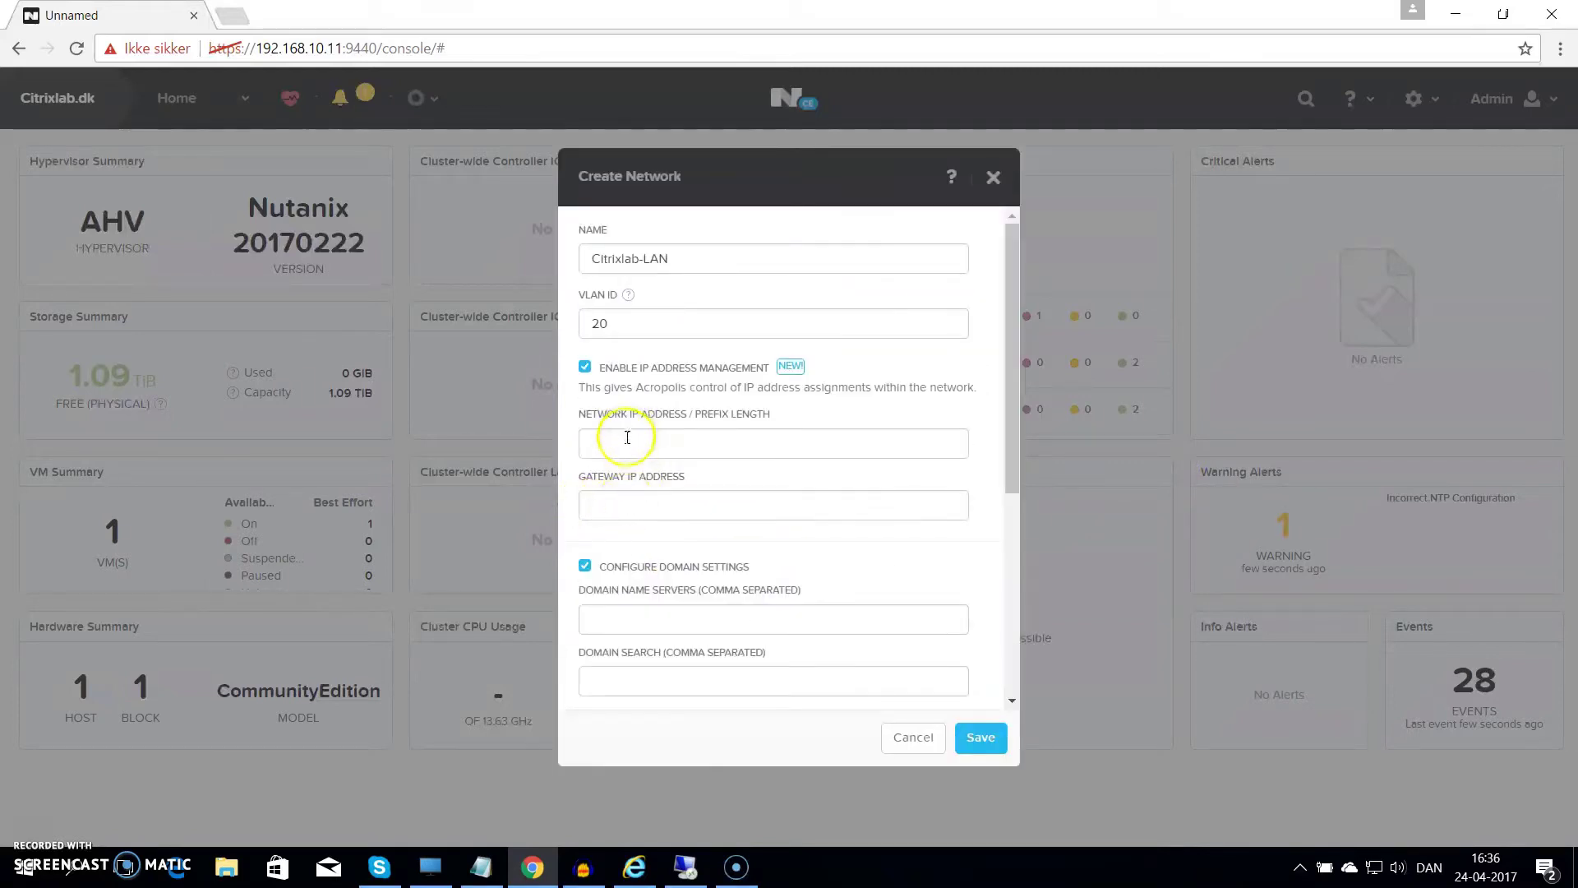
Set network 192.168.20.0/24, its gateway, DNS 192.168.20.10,8.8.8.8 and domain Citrixlab.dk
{"action": "left_click", "coordinate": [626, 442]}
{"action": "type", "text": "192"}
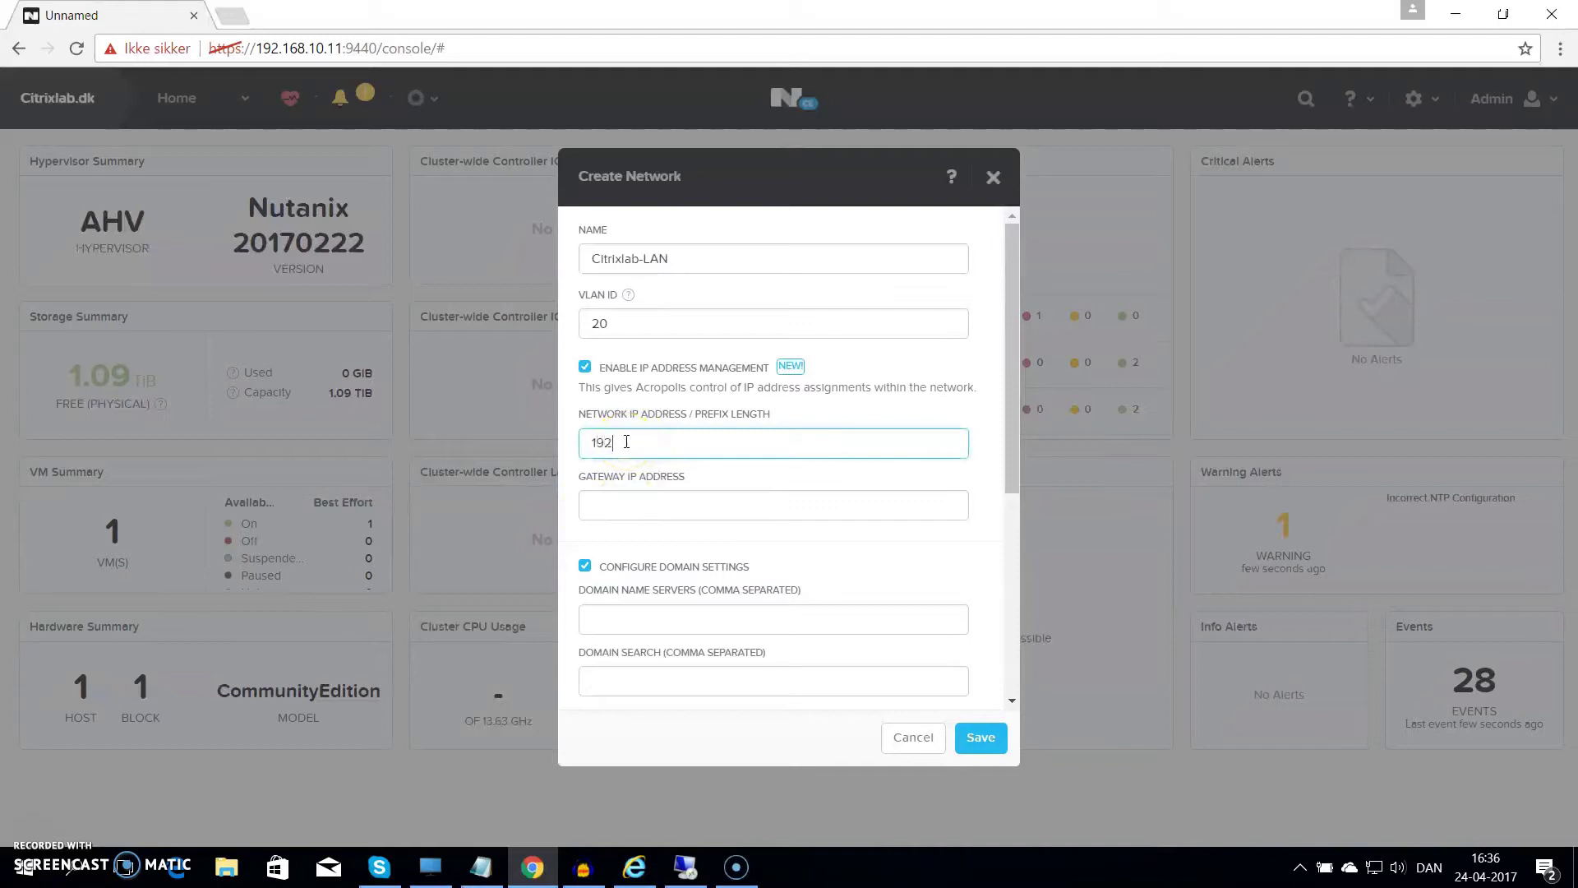
{"action": "type", "text": ".168.20.0/24"}
{"action": "key", "text": "Tab"}
{"action": "type", "text": "192"}
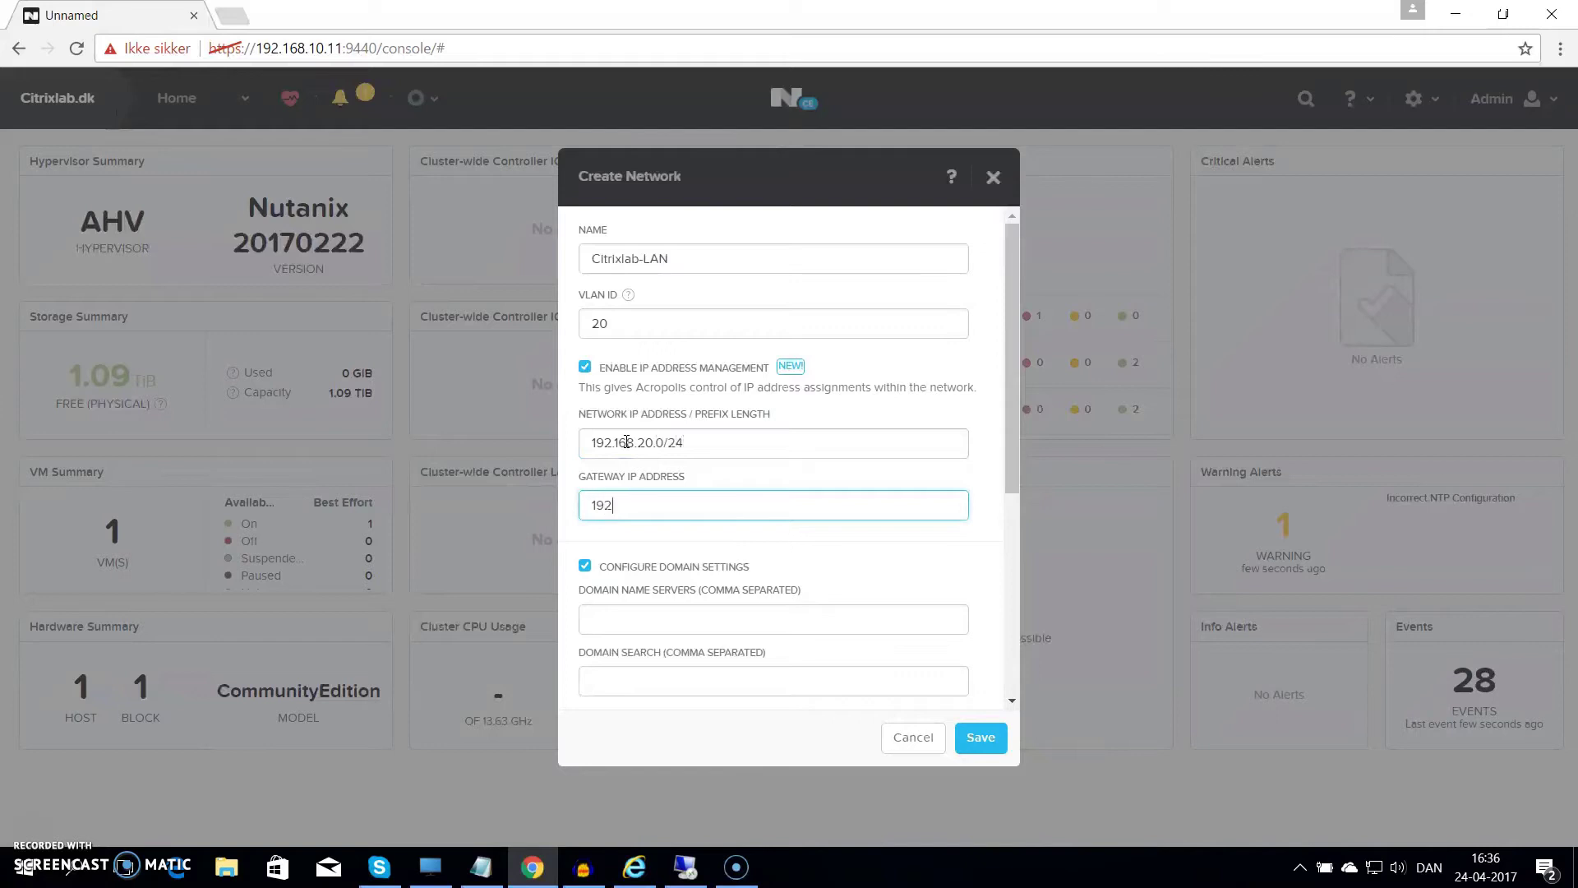
{"action": "type", "text": ".168.20.1"}
{"action": "key", "text": "Tab"}
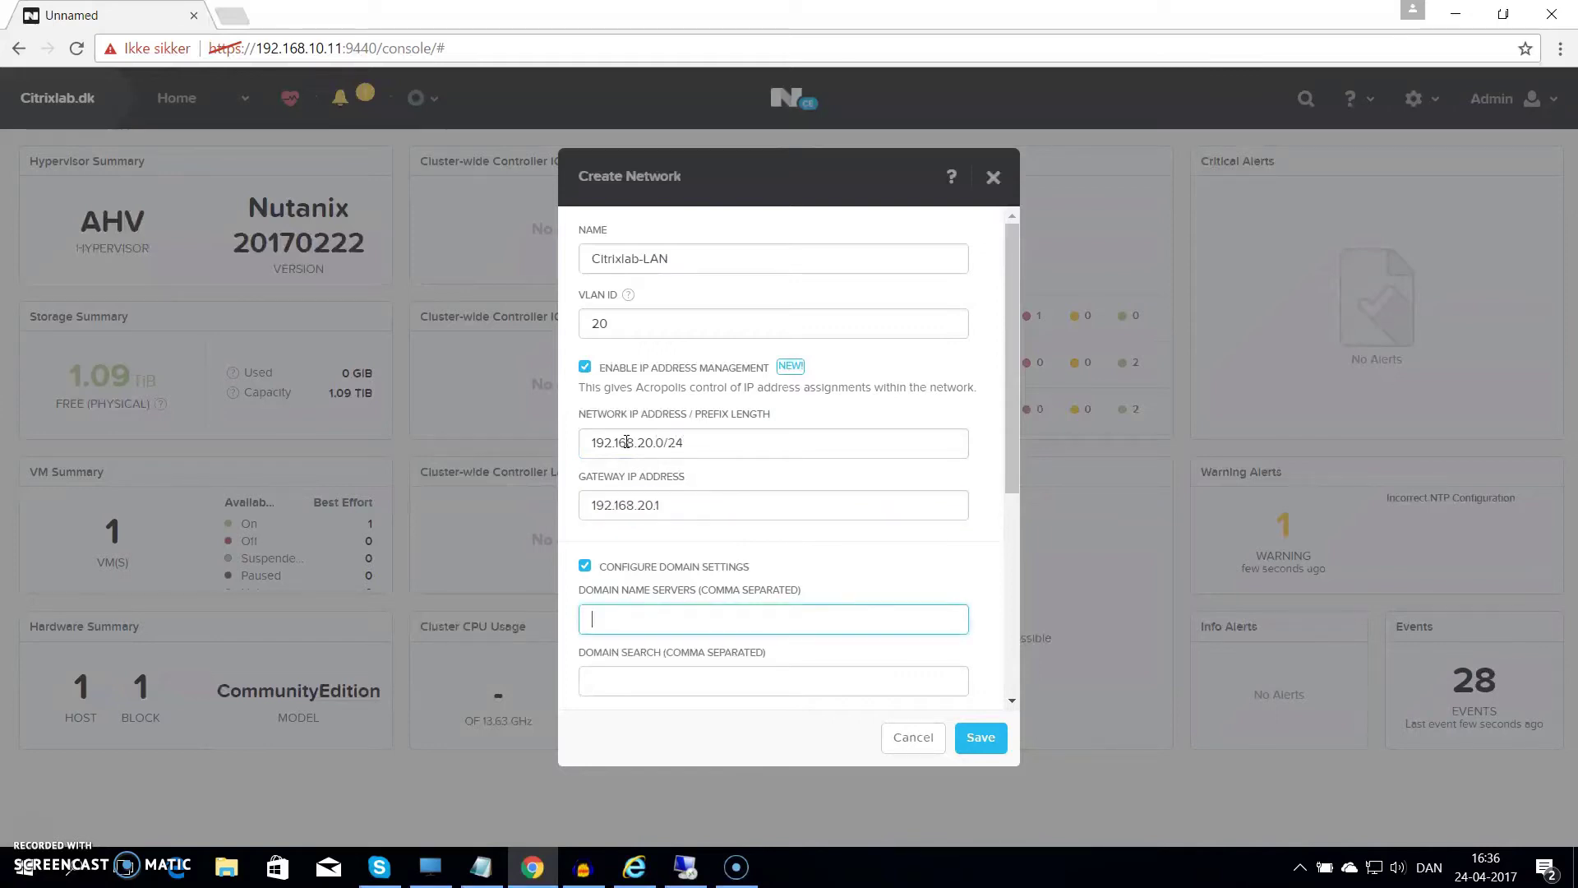
{"action": "type", "text": "192.168.20.10,8.8.8.8"}
{"action": "key", "text": "Tab"}
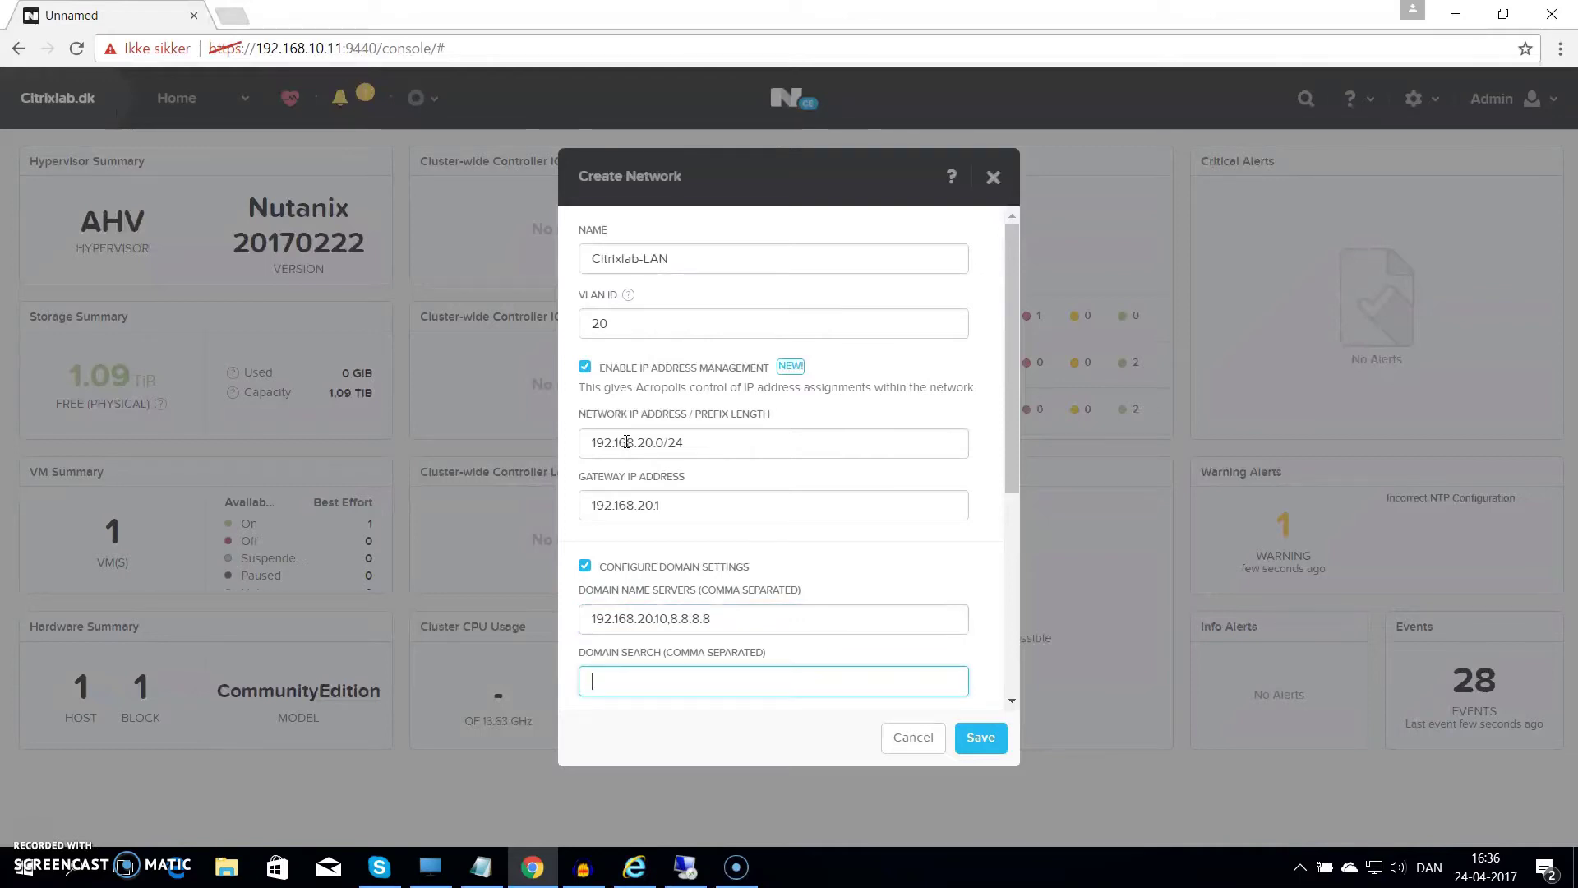
{"action": "type", "text": "Citrixlab.dk"}
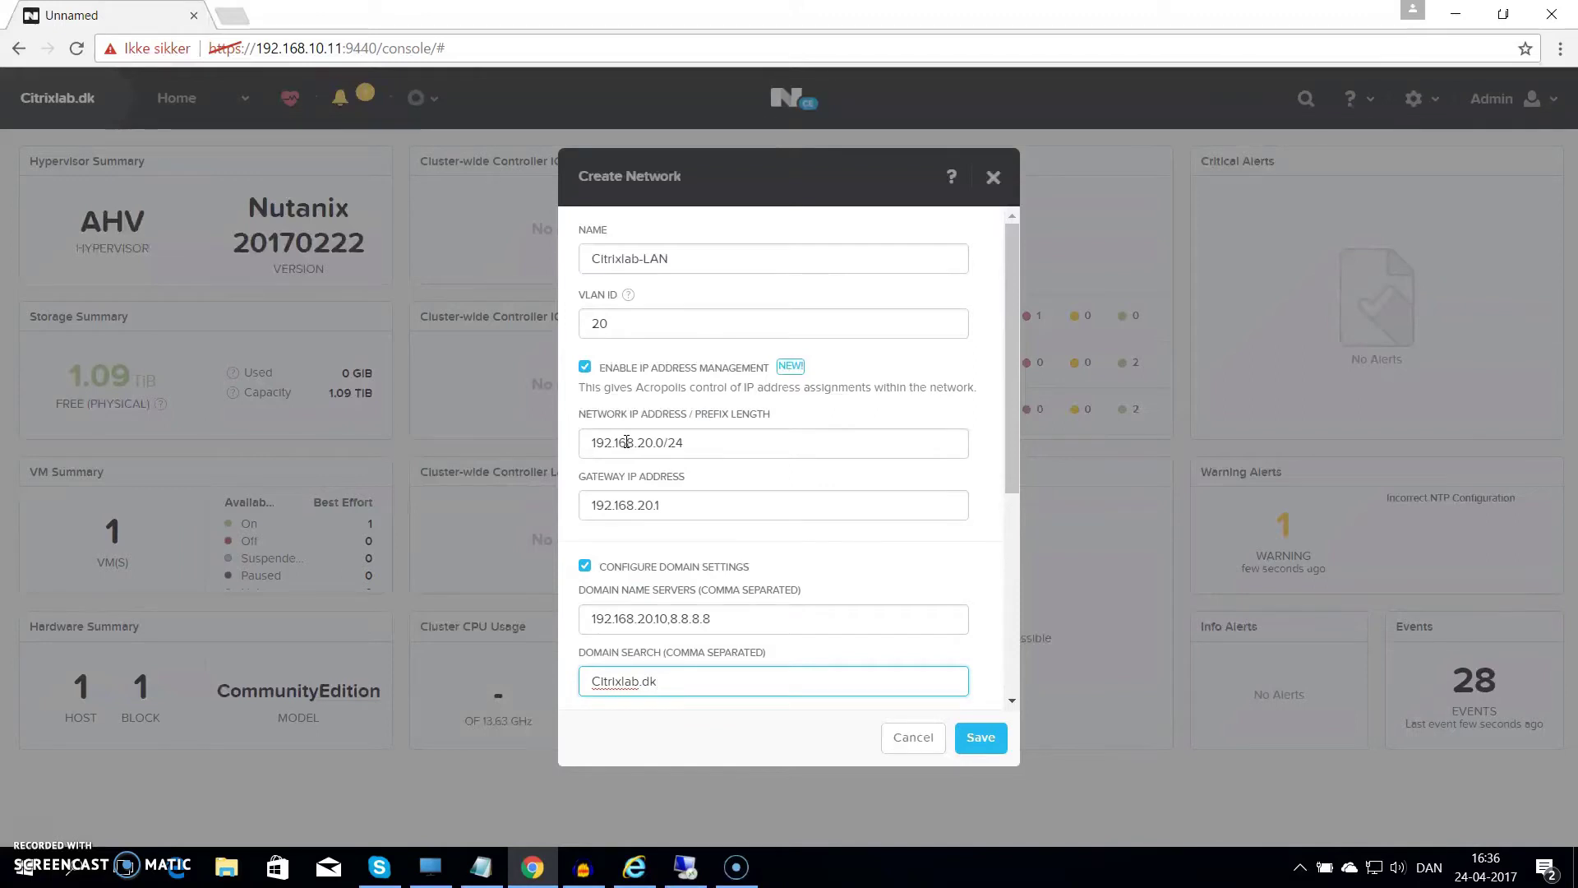
{"action": "key", "text": "Tab"}
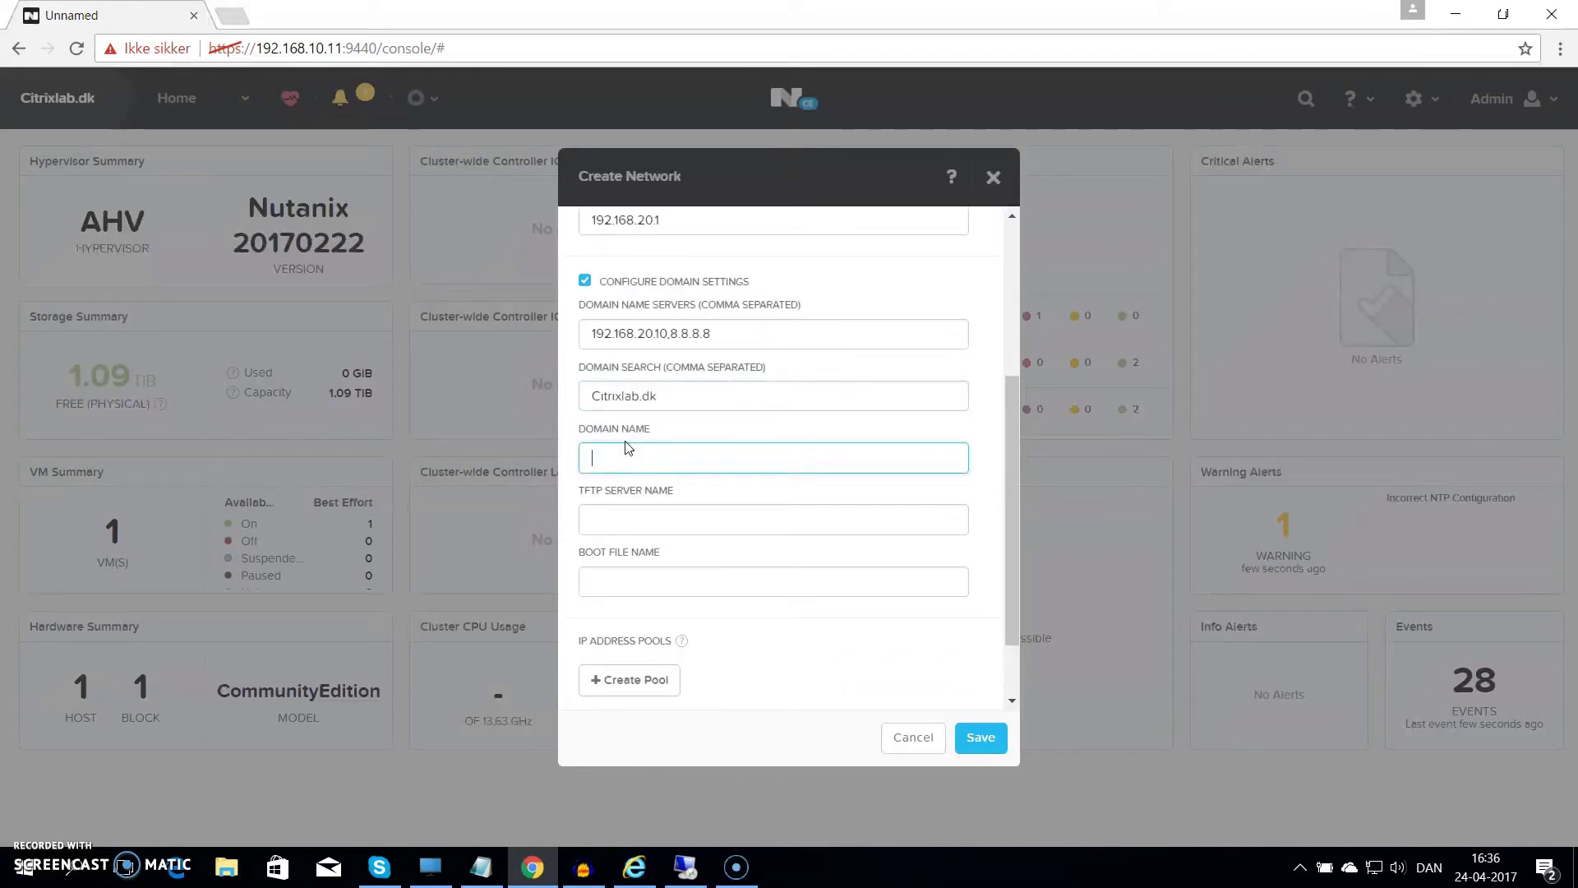
{"action": "type", "text": "Citrixlab.d"}
{"action": "key", "text": "Tab"}
{"action": "key", "text": "Tab"}
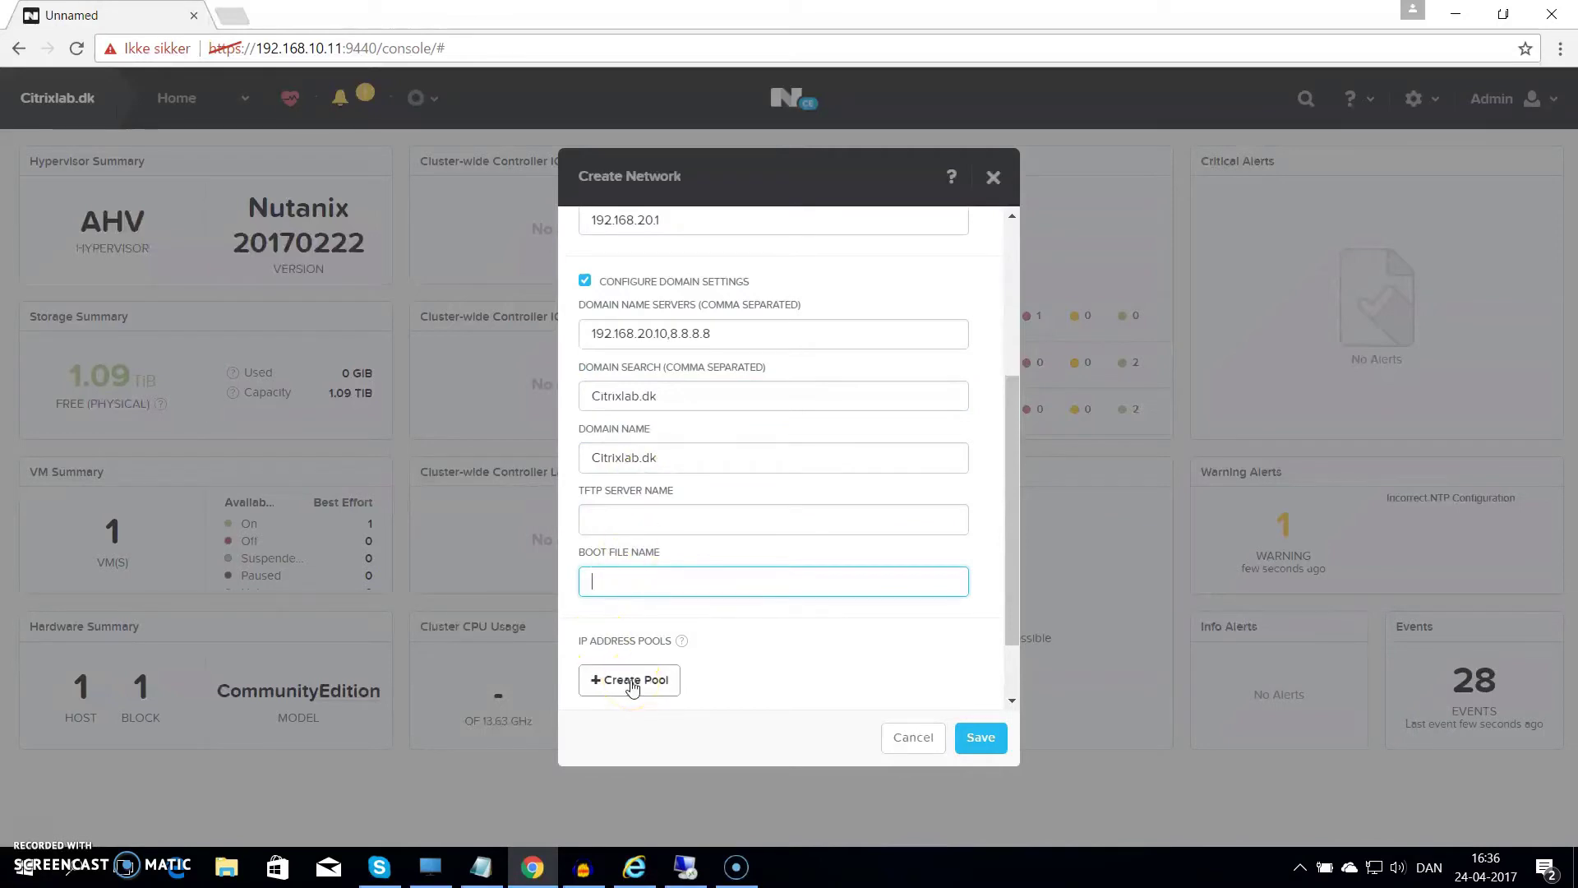
{"action": "left_click", "coordinate": [631, 682]}
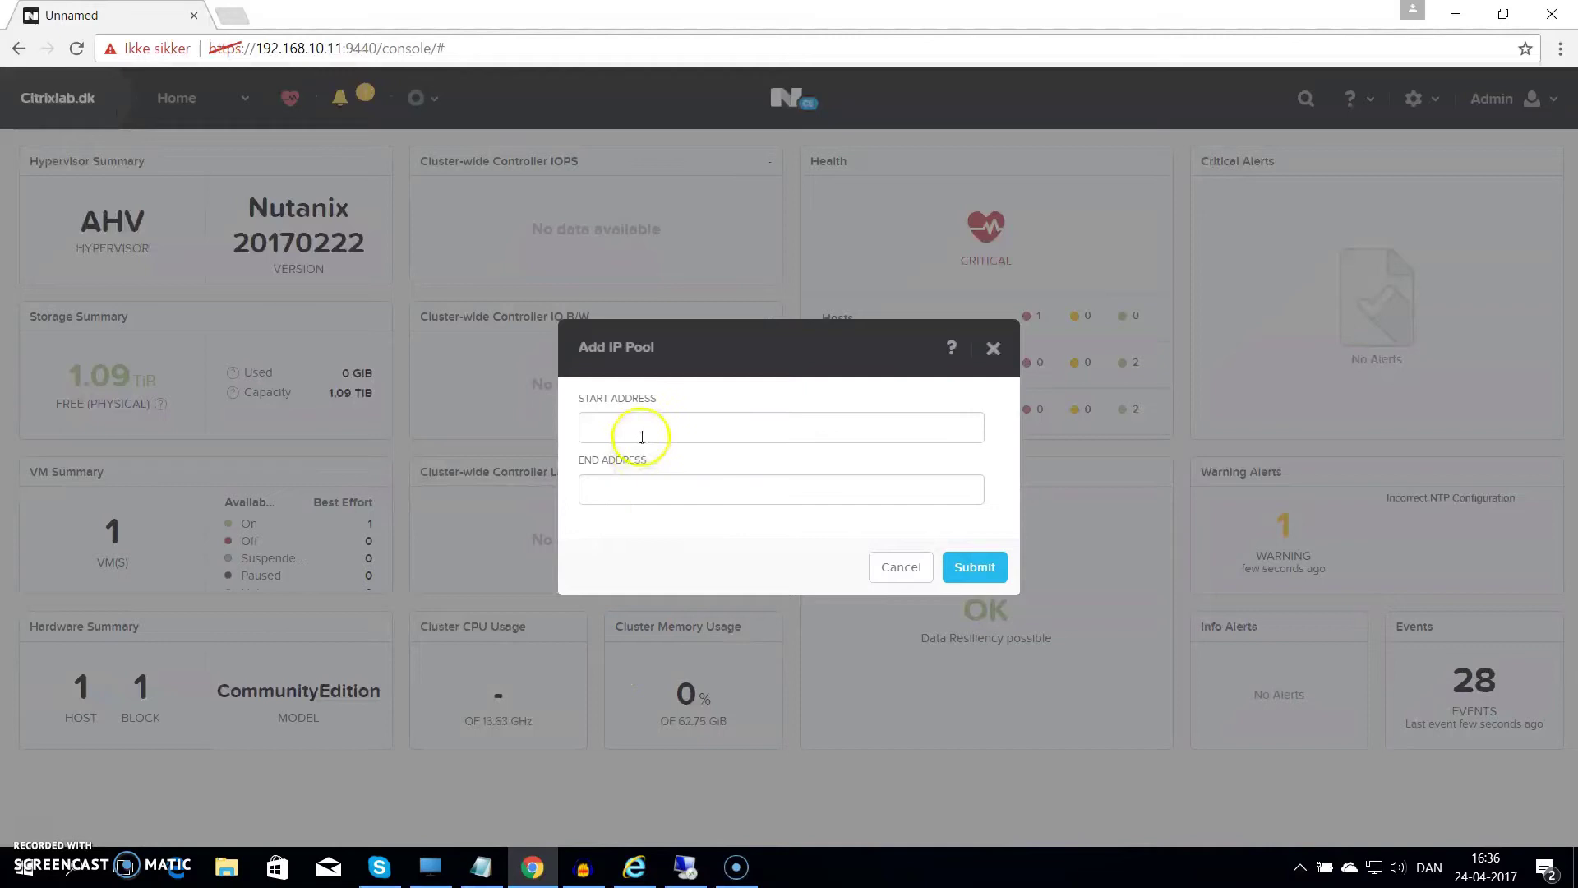
Add the 192.168.20.10–192.168.20.99 IP pool and submit the Citrixlab-LAN network
{"action": "left_click", "coordinate": [661, 432]}
{"action": "type", "text": "192.168"}
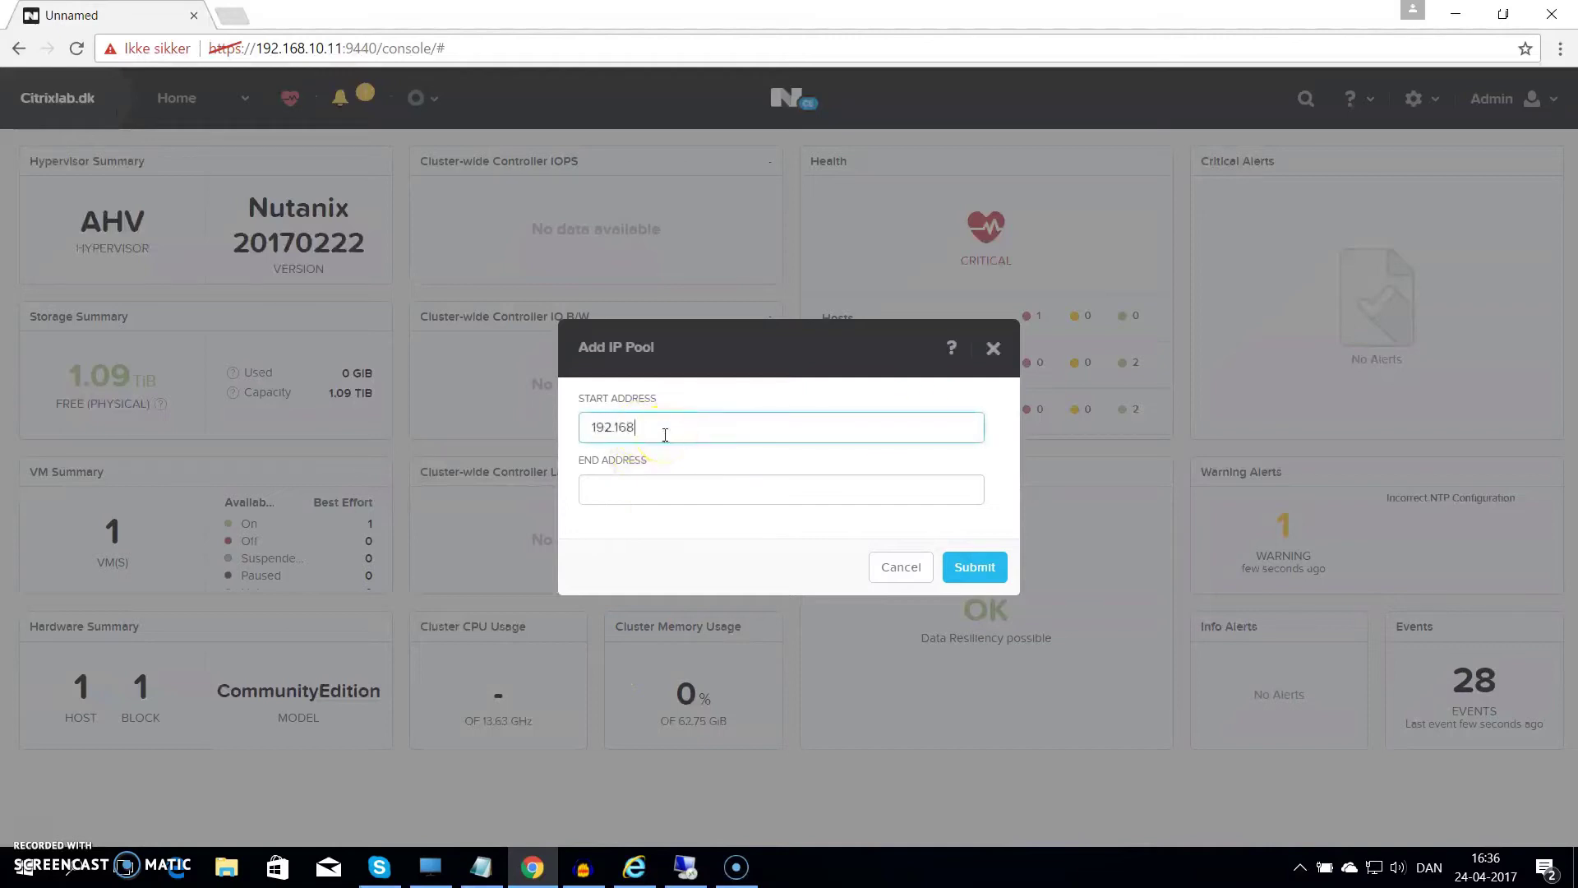
{"action": "type", "text": ".20.10"}
{"action": "key", "text": "Tab"}
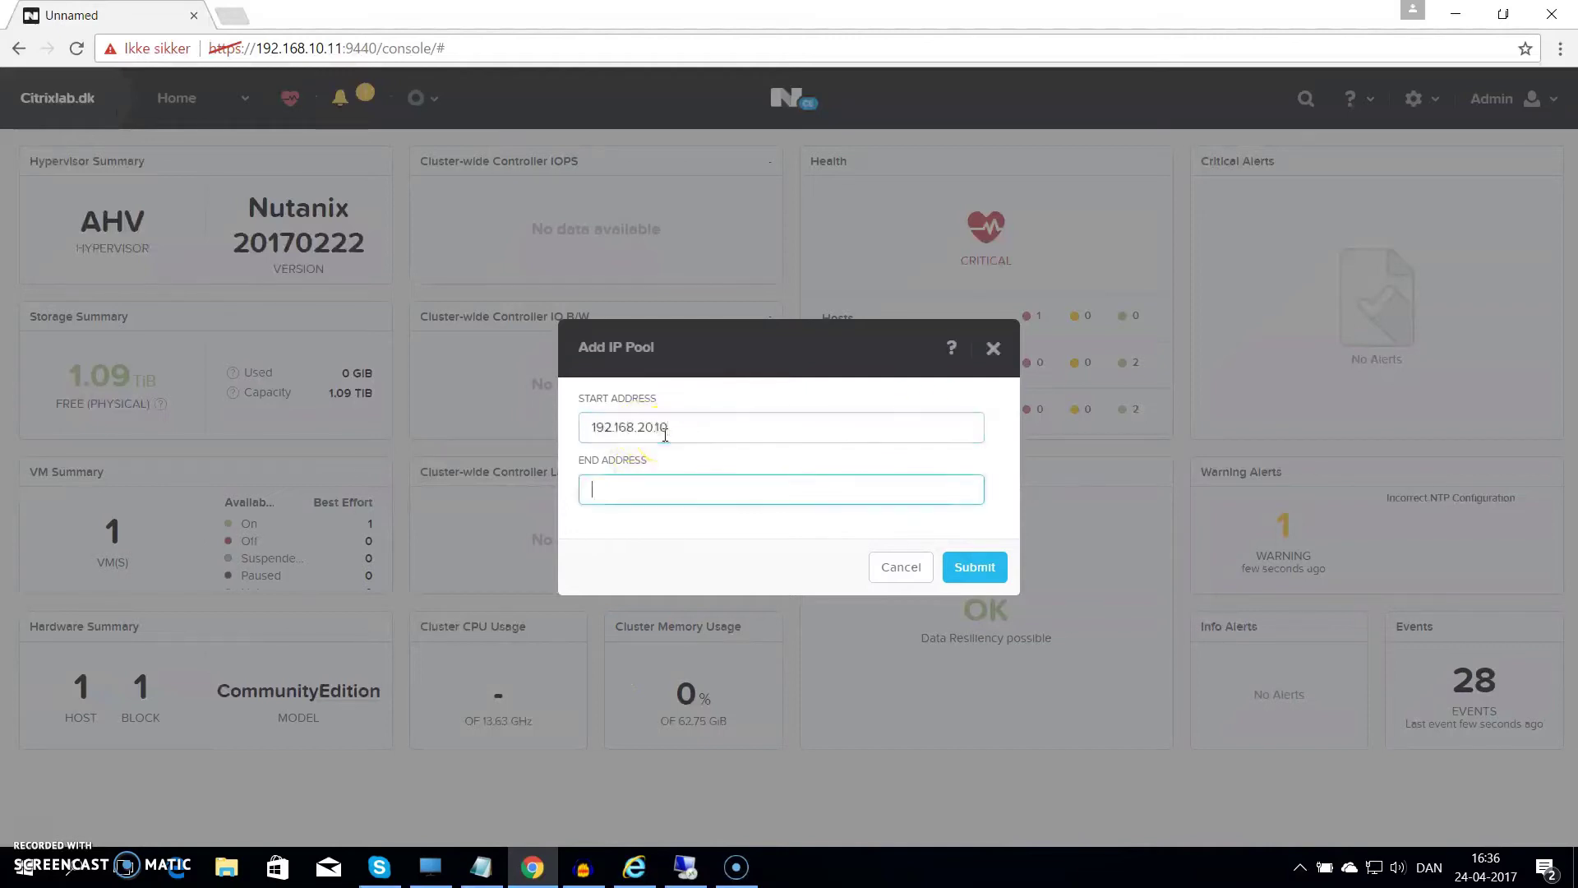
{"action": "type", "text": "192.168.20.99"}
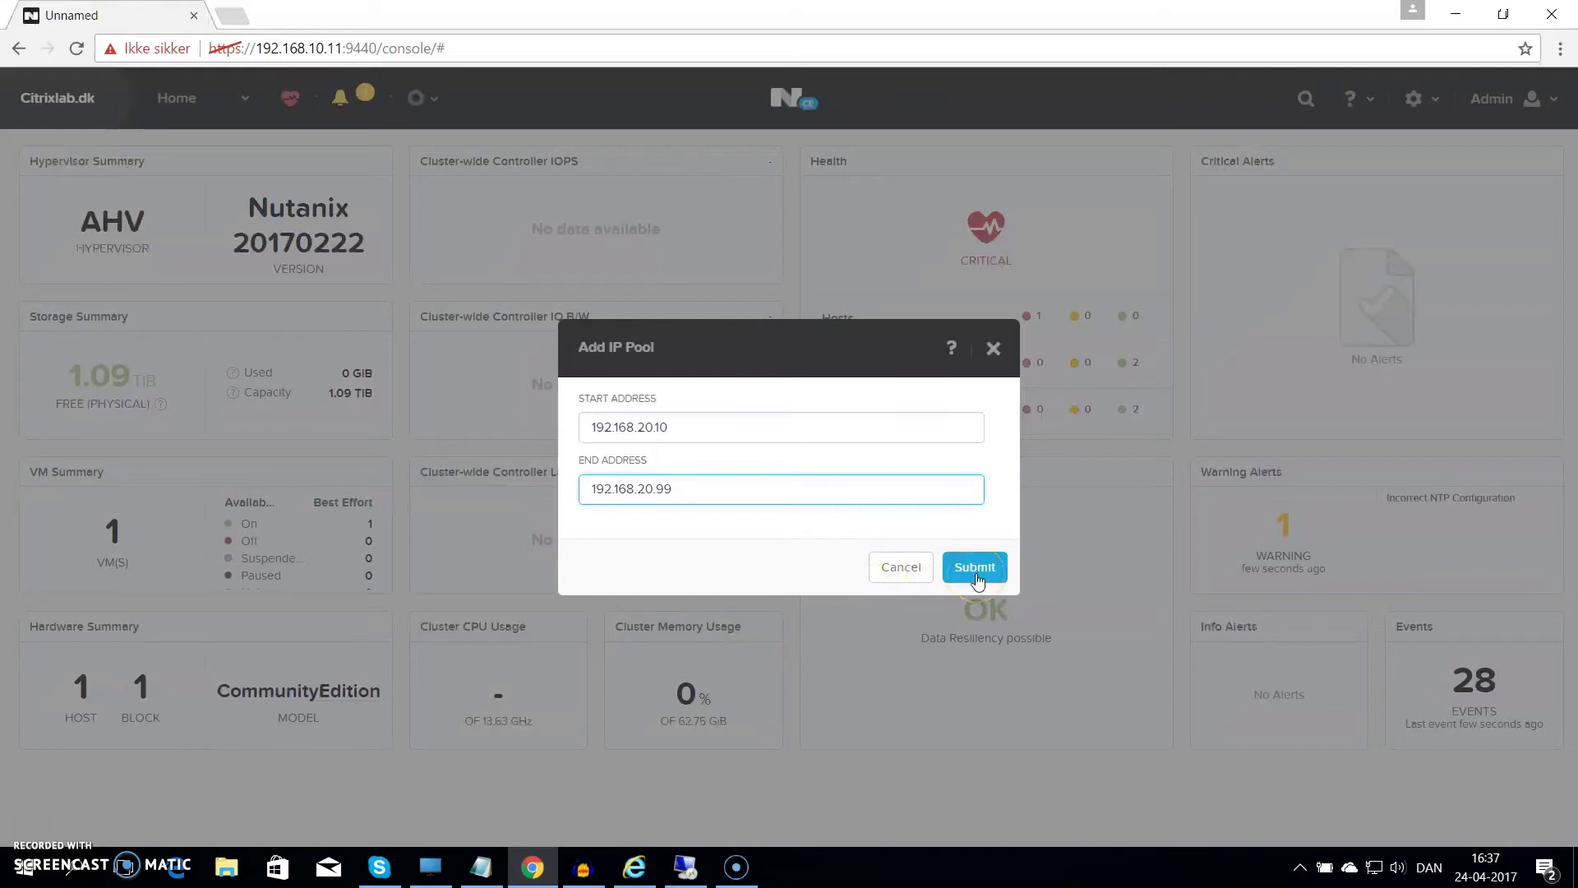
{"action": "left_click", "coordinate": [974, 568]}
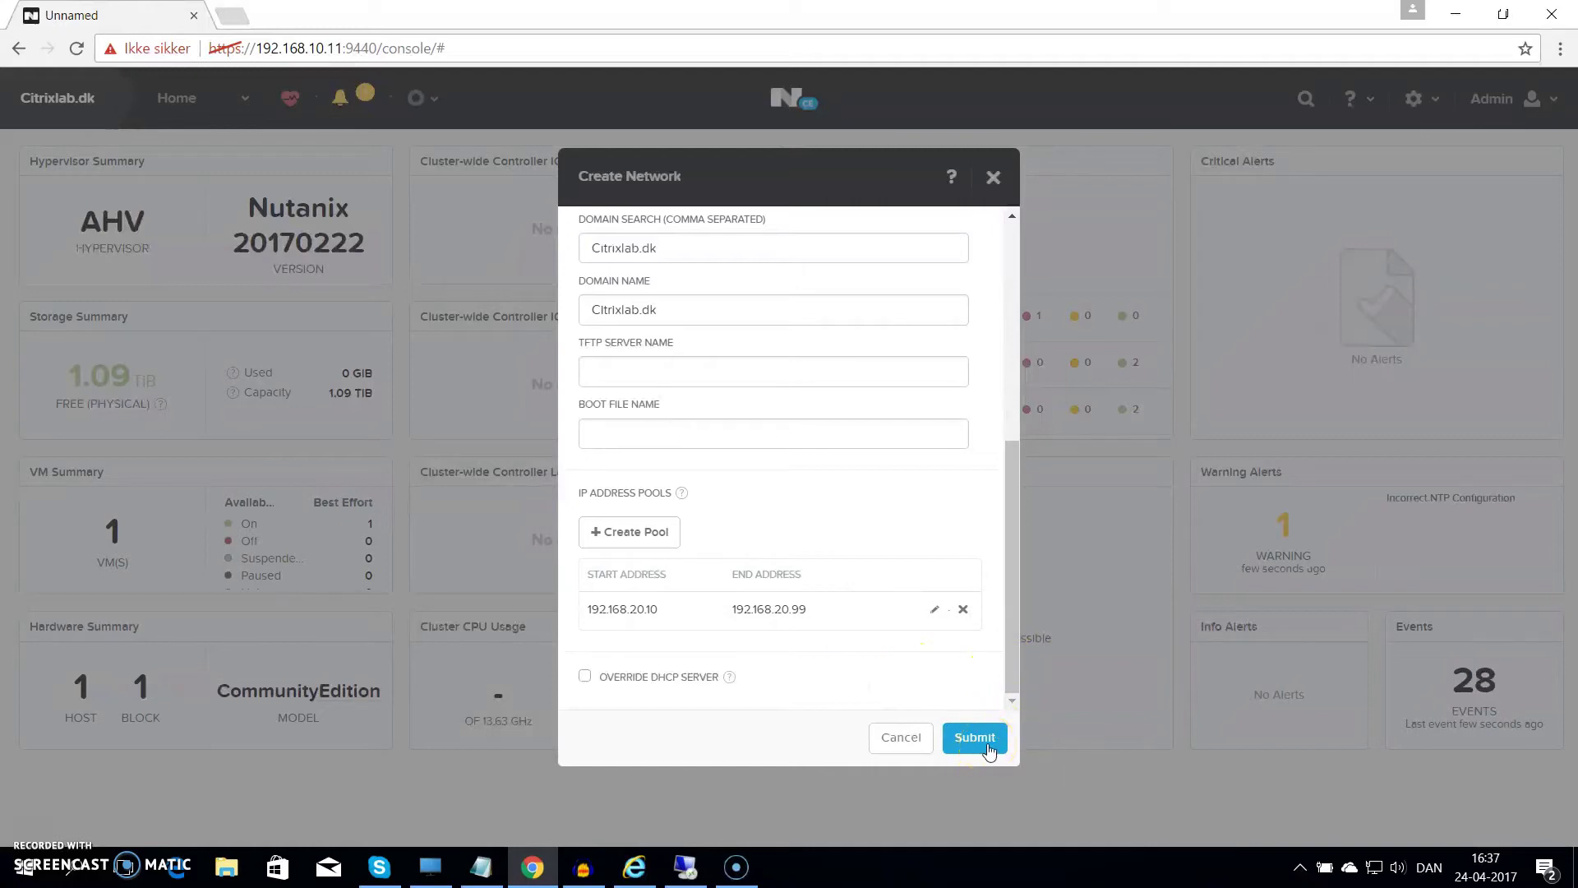
{"action": "left_click", "coordinate": [975, 737]}
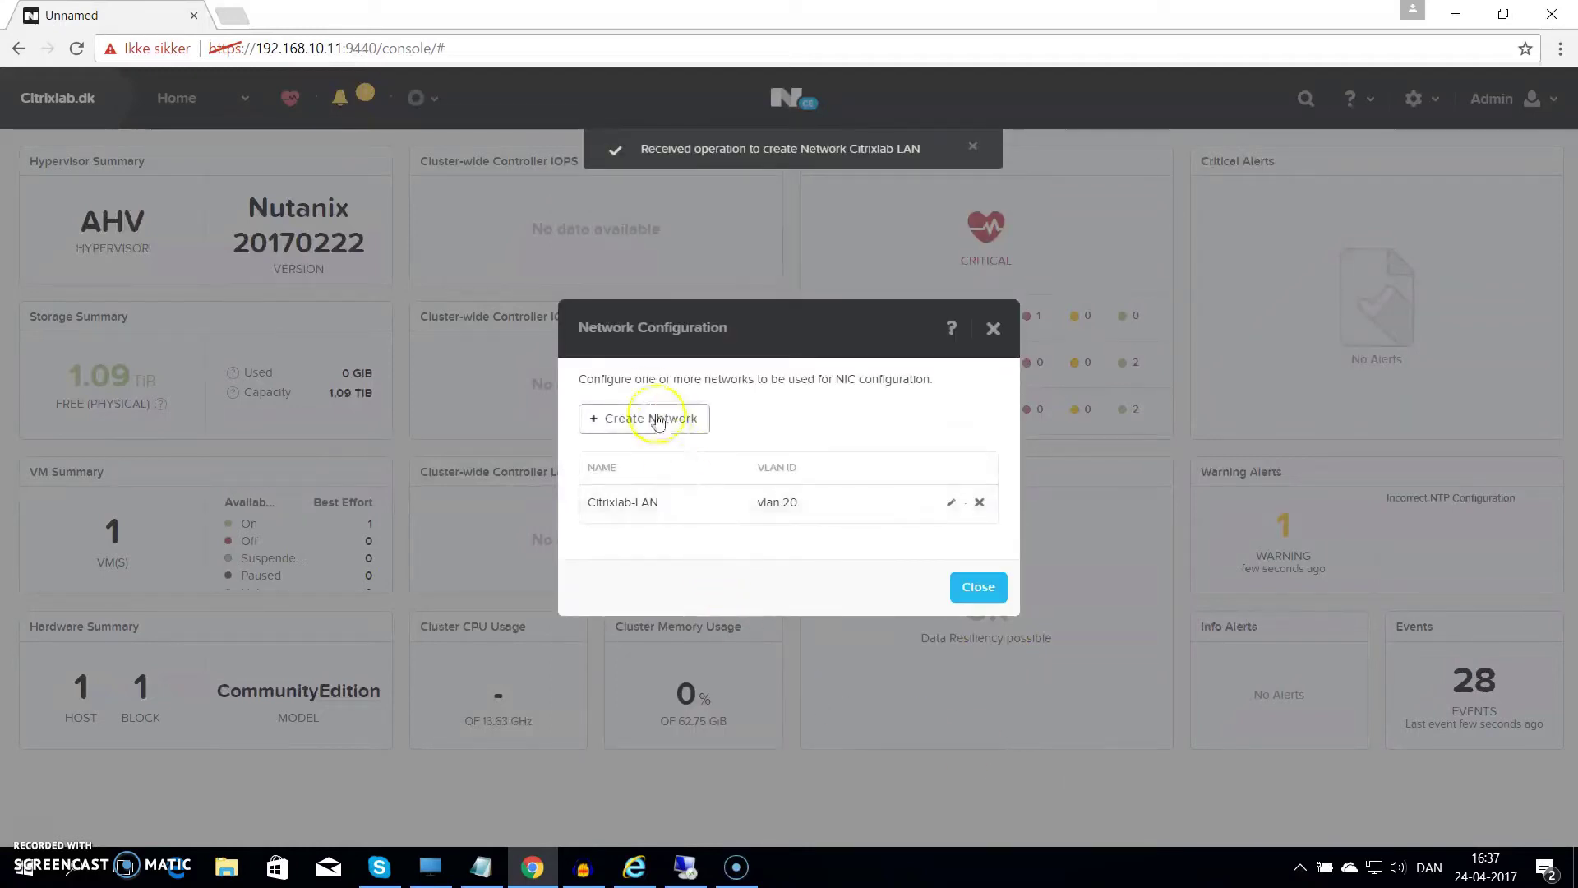
Create Citrixlab-DMZ on VLAN 100 with IPAM, network 192.168.100.0/24 and gateway 192.168.100.1
{"action": "left_click", "coordinate": [658, 421]}
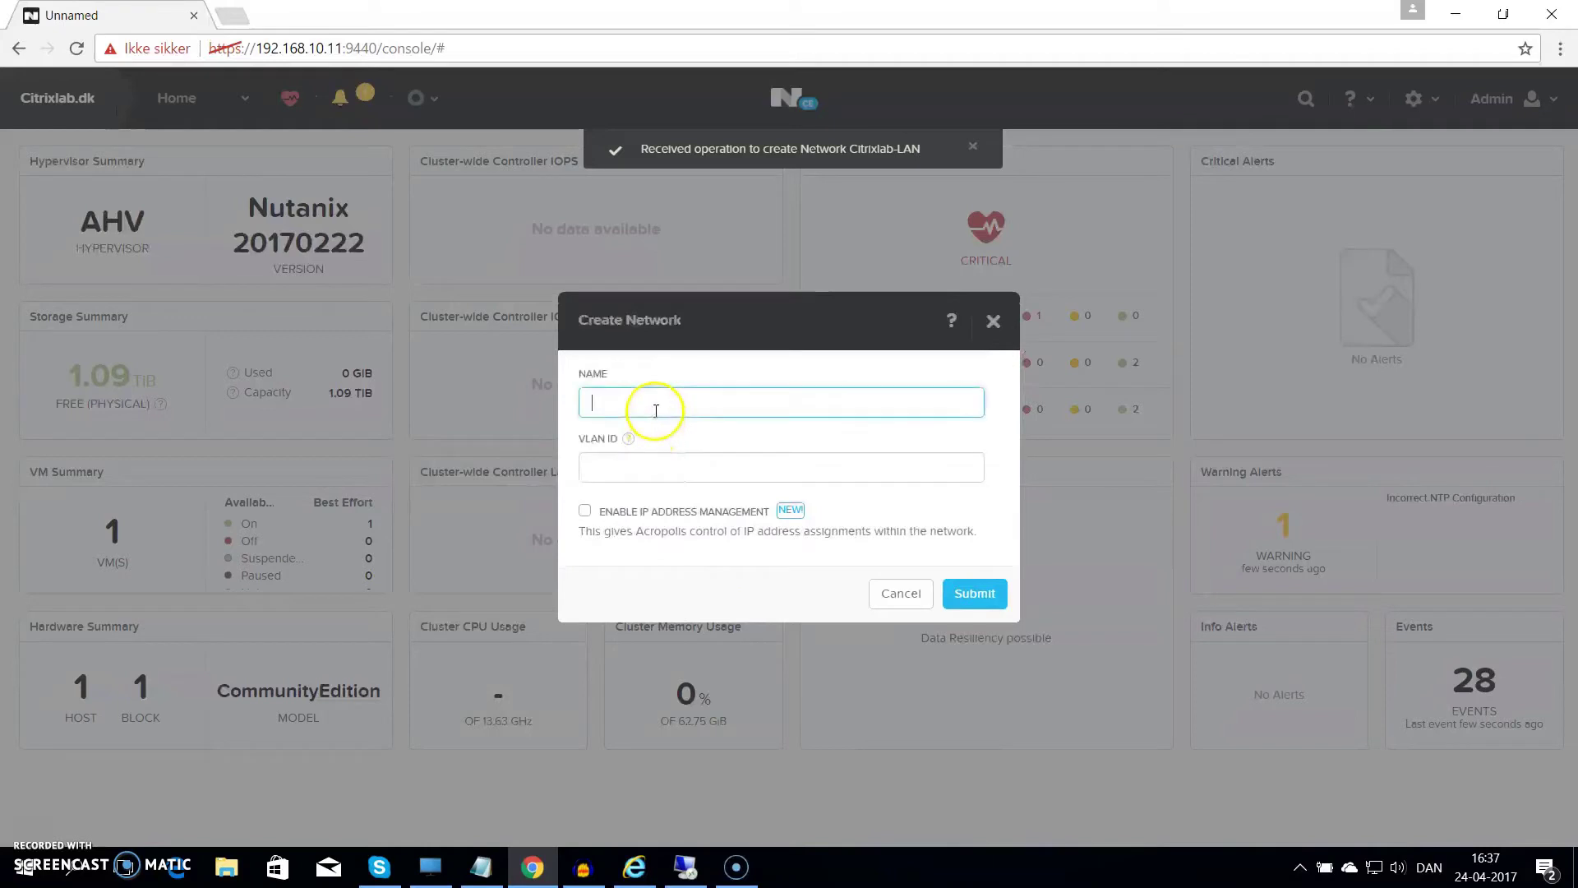
{"action": "type", "text": "Citrixlab-DMZ"}
{"action": "key", "text": "Tab"}
{"action": "type", "text": "10"}
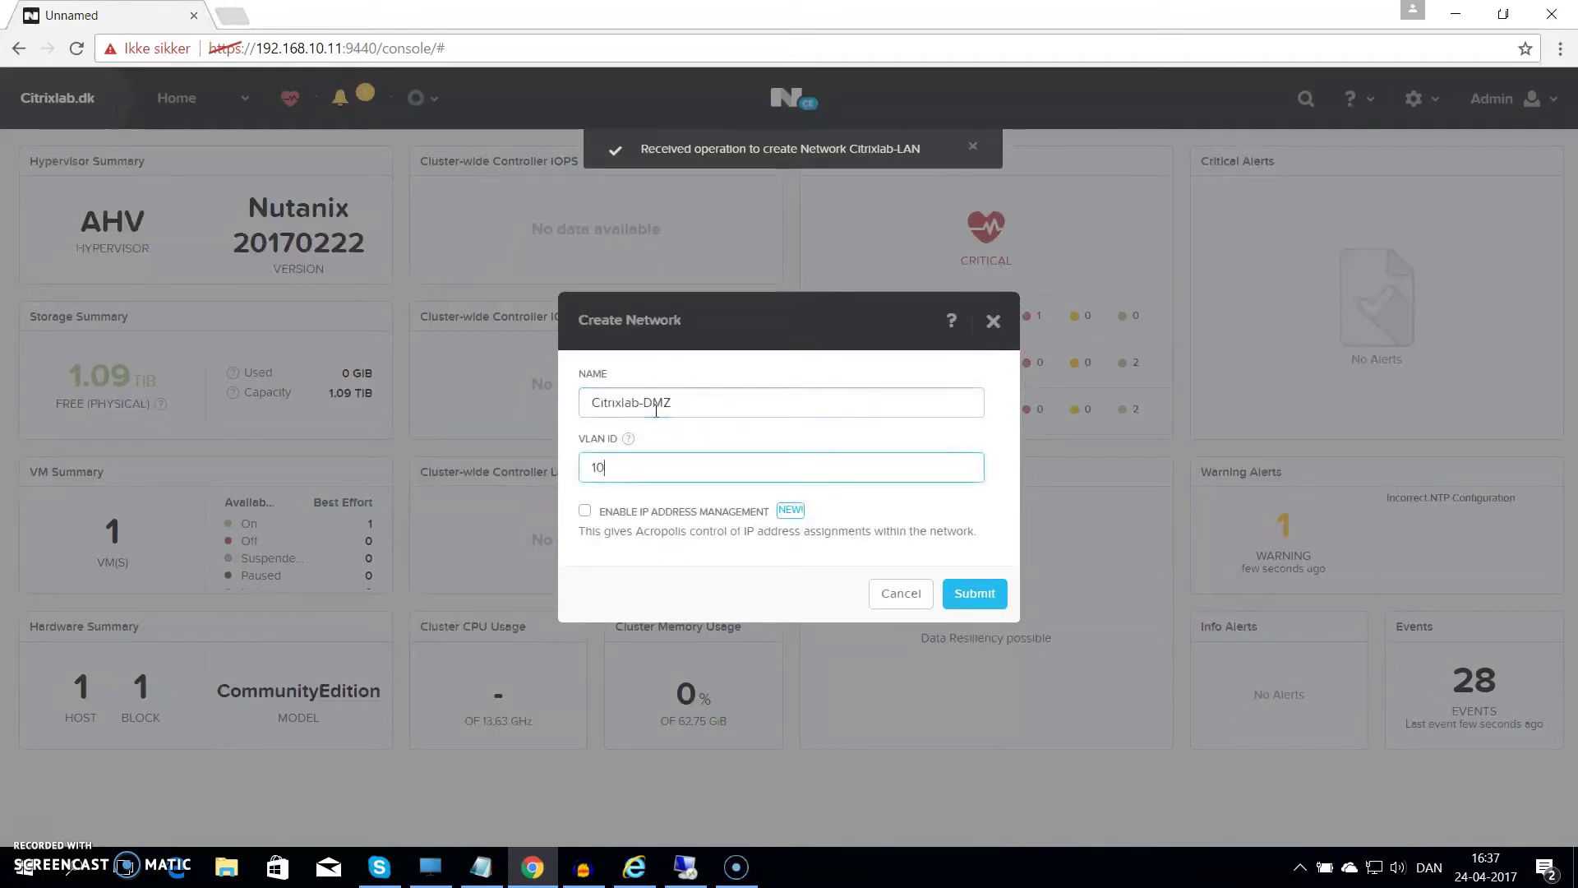
{"action": "type", "text": "0"}
{"action": "left_click", "coordinate": [585, 511]}
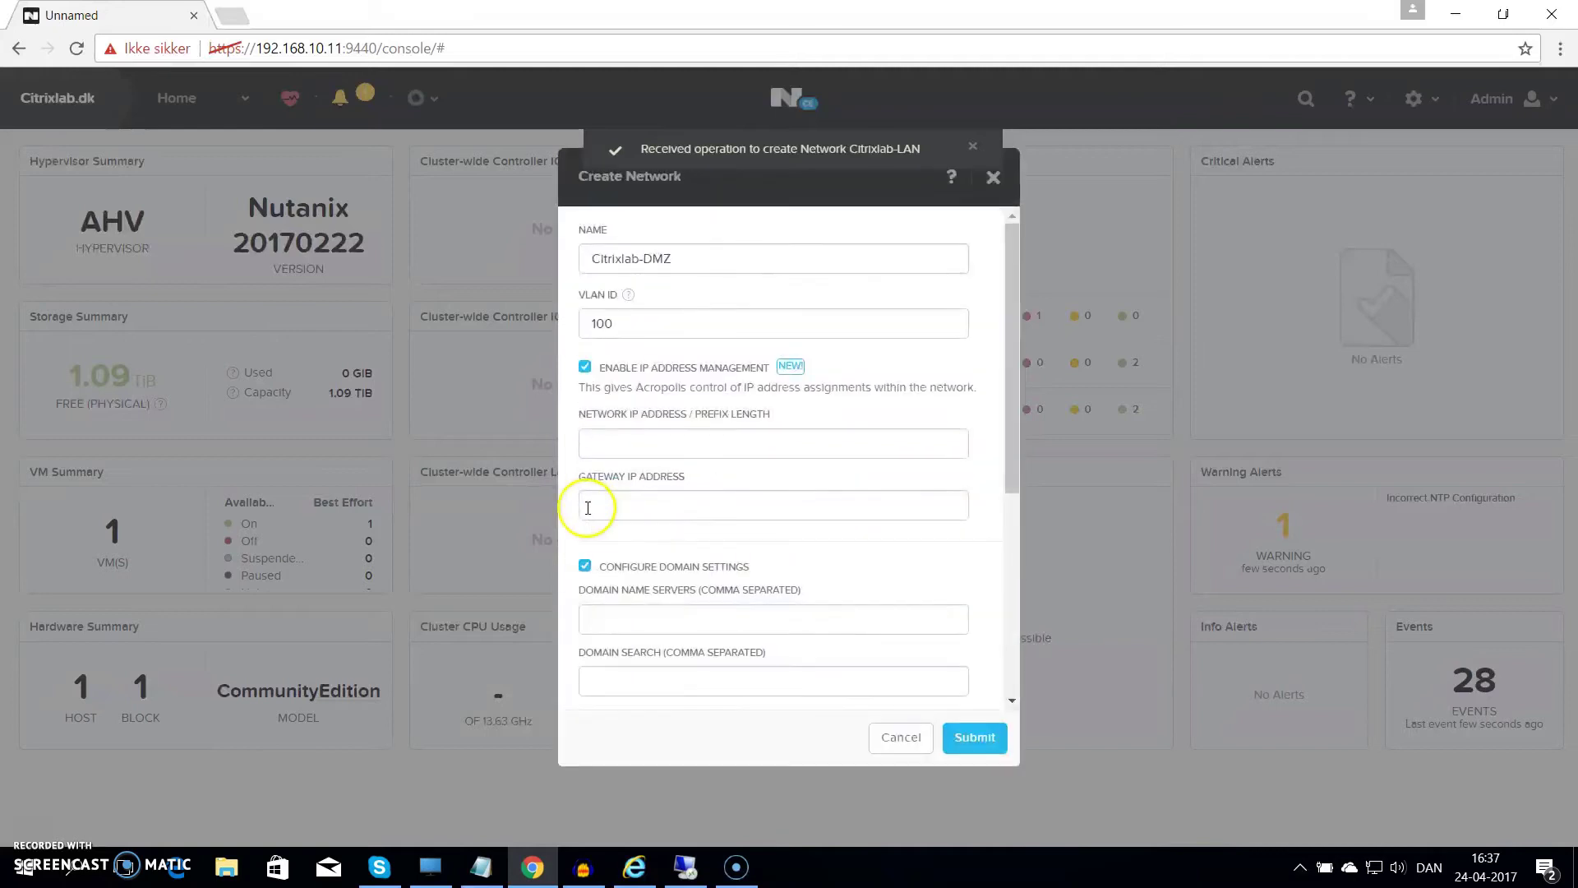
{"action": "left_click", "coordinate": [670, 448]}
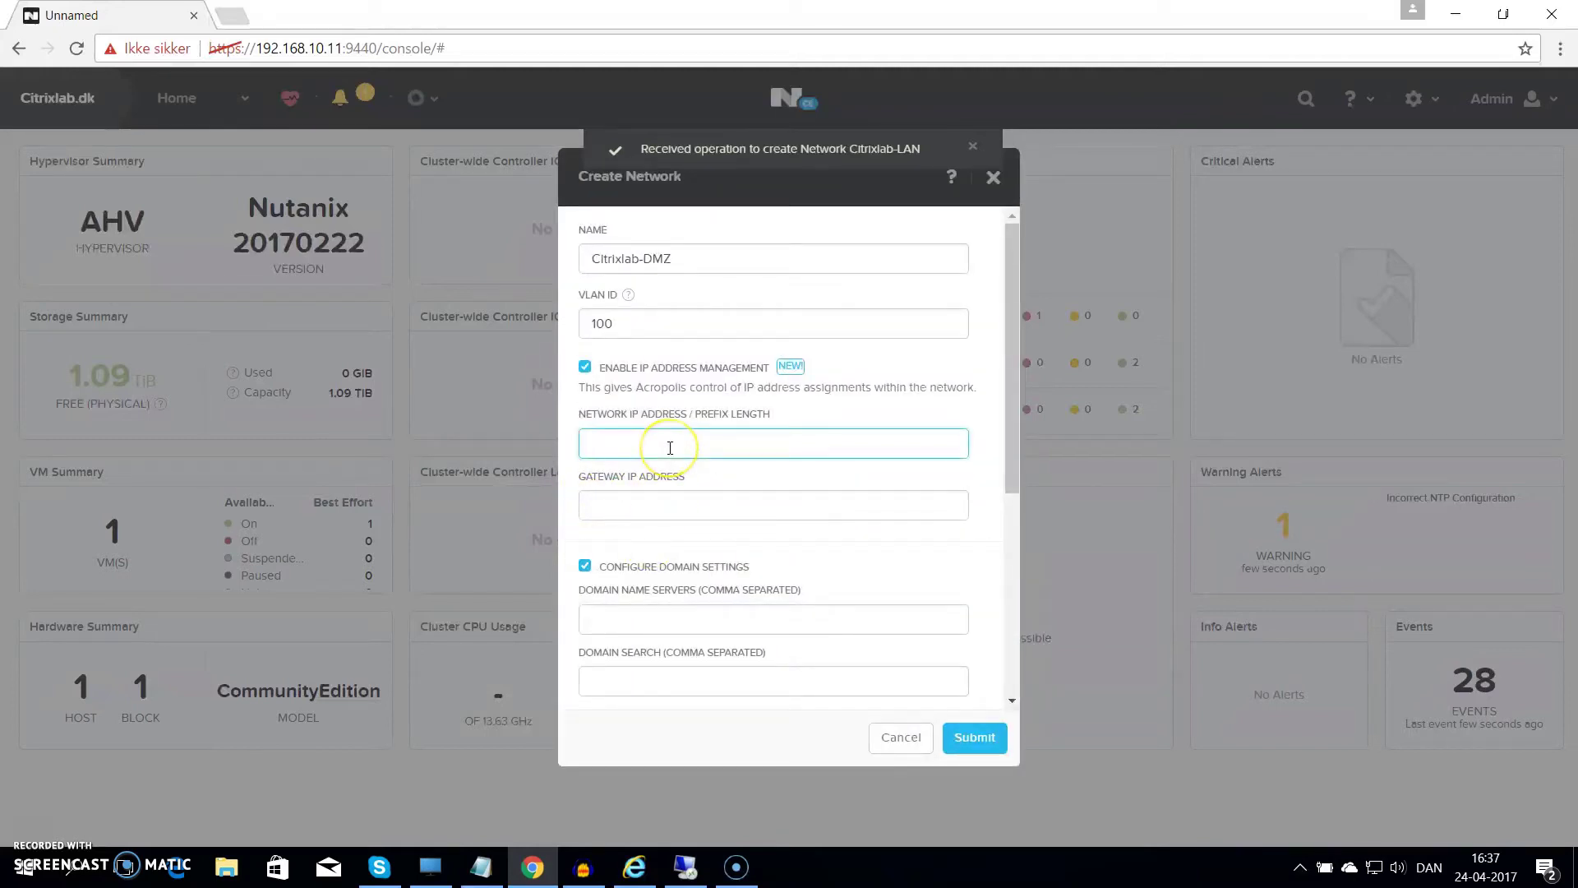
{"action": "type", "text": "192.168.100.10"}
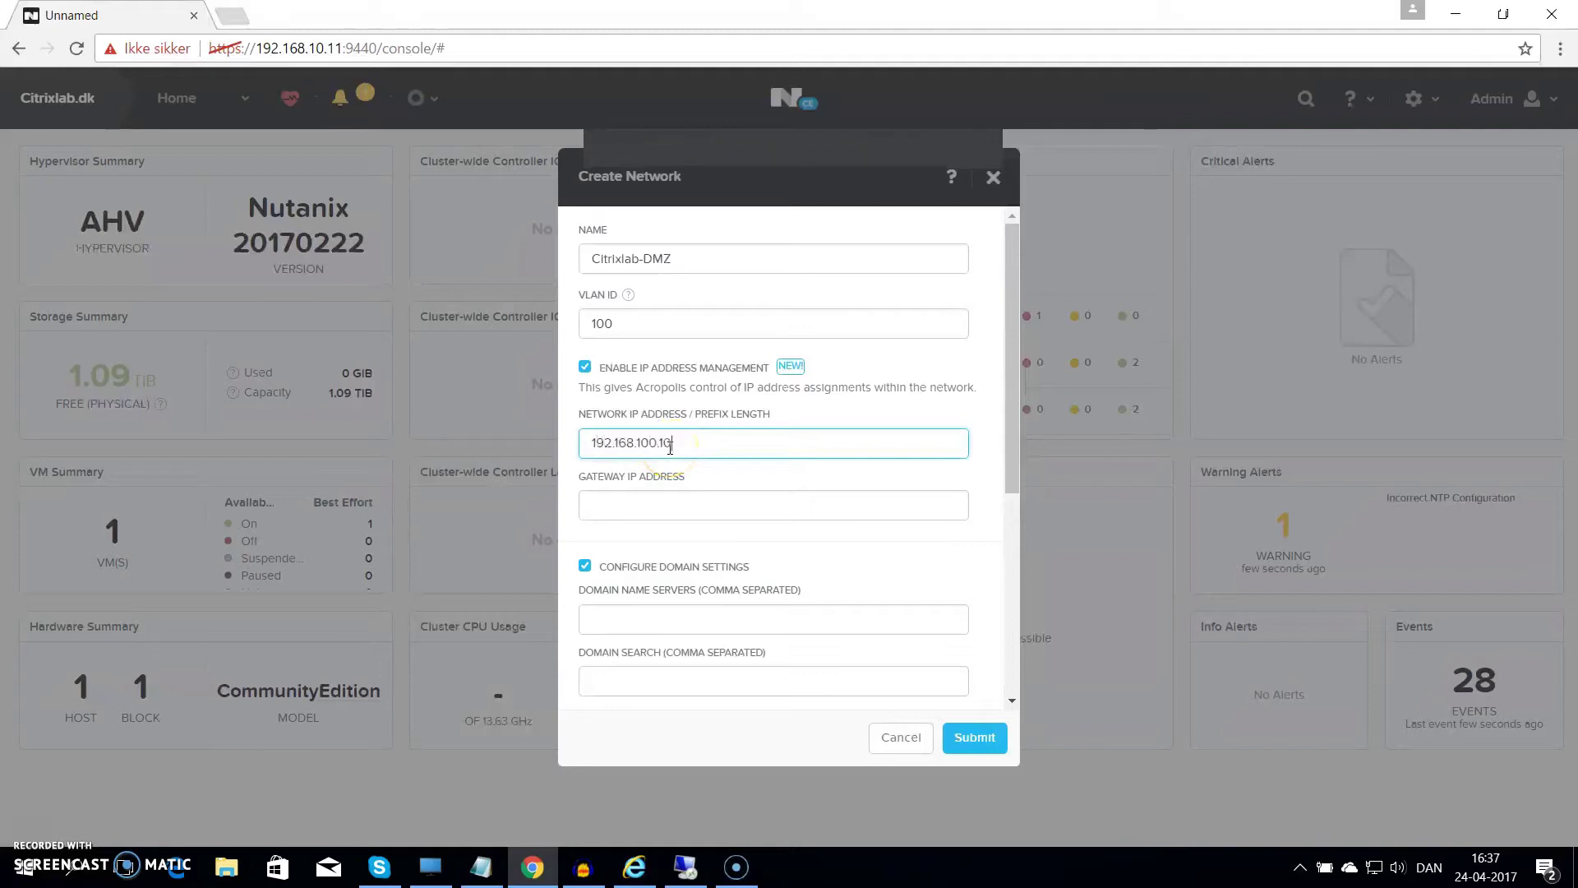
{"action": "key", "text": "BackSpace"}
{"action": "key", "text": "BackSpace"}
{"action": "type", "text": "0/24"}
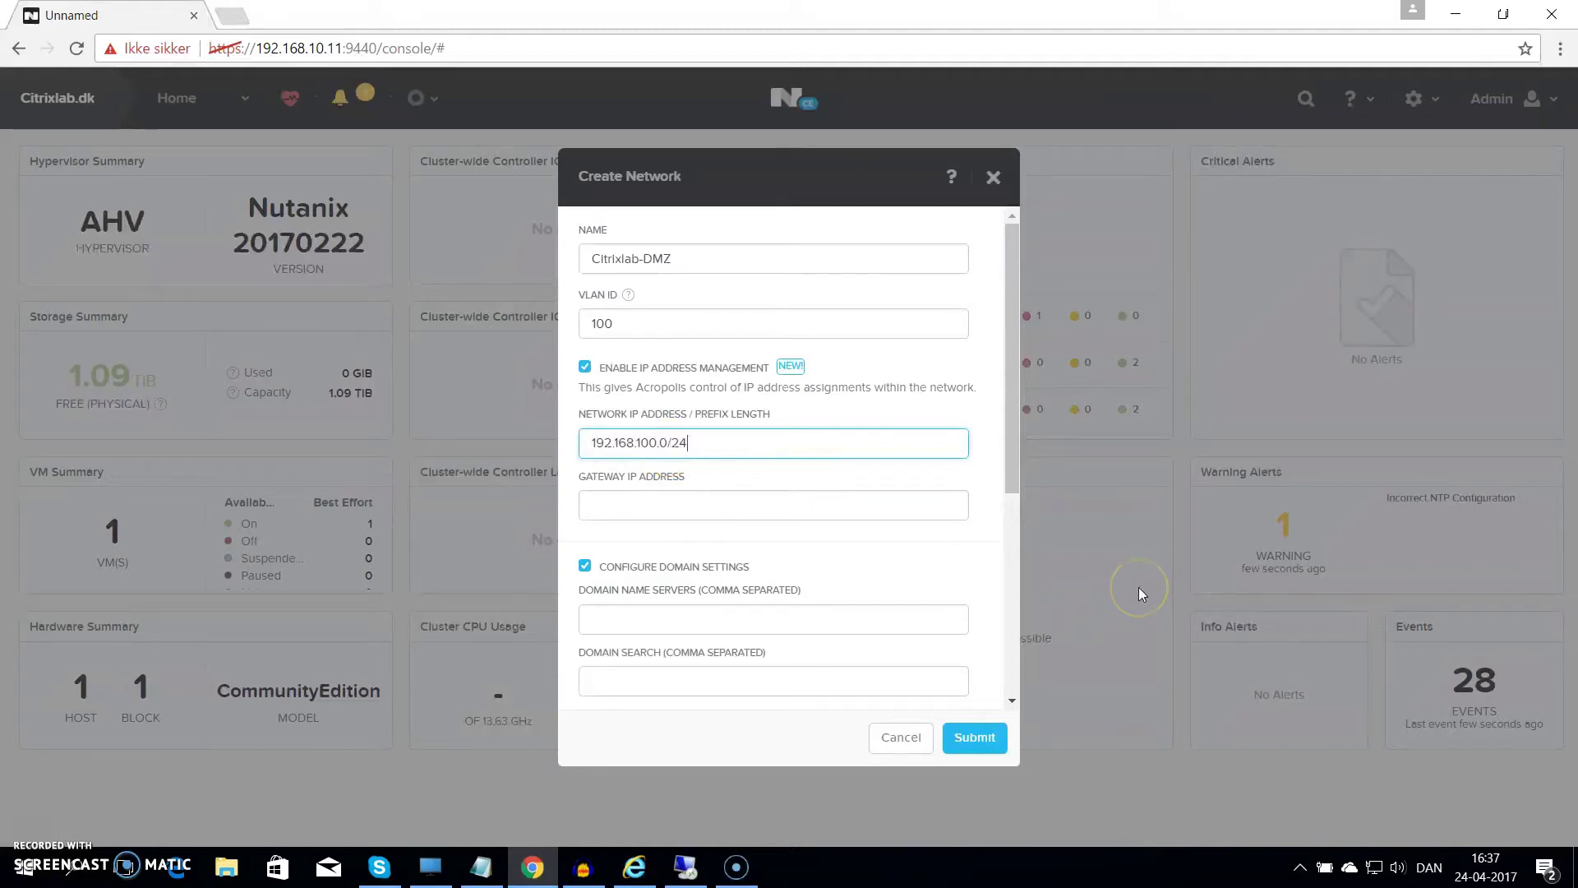
{"action": "key", "text": "Tab"}
{"action": "type", "text": "192.168.100."}
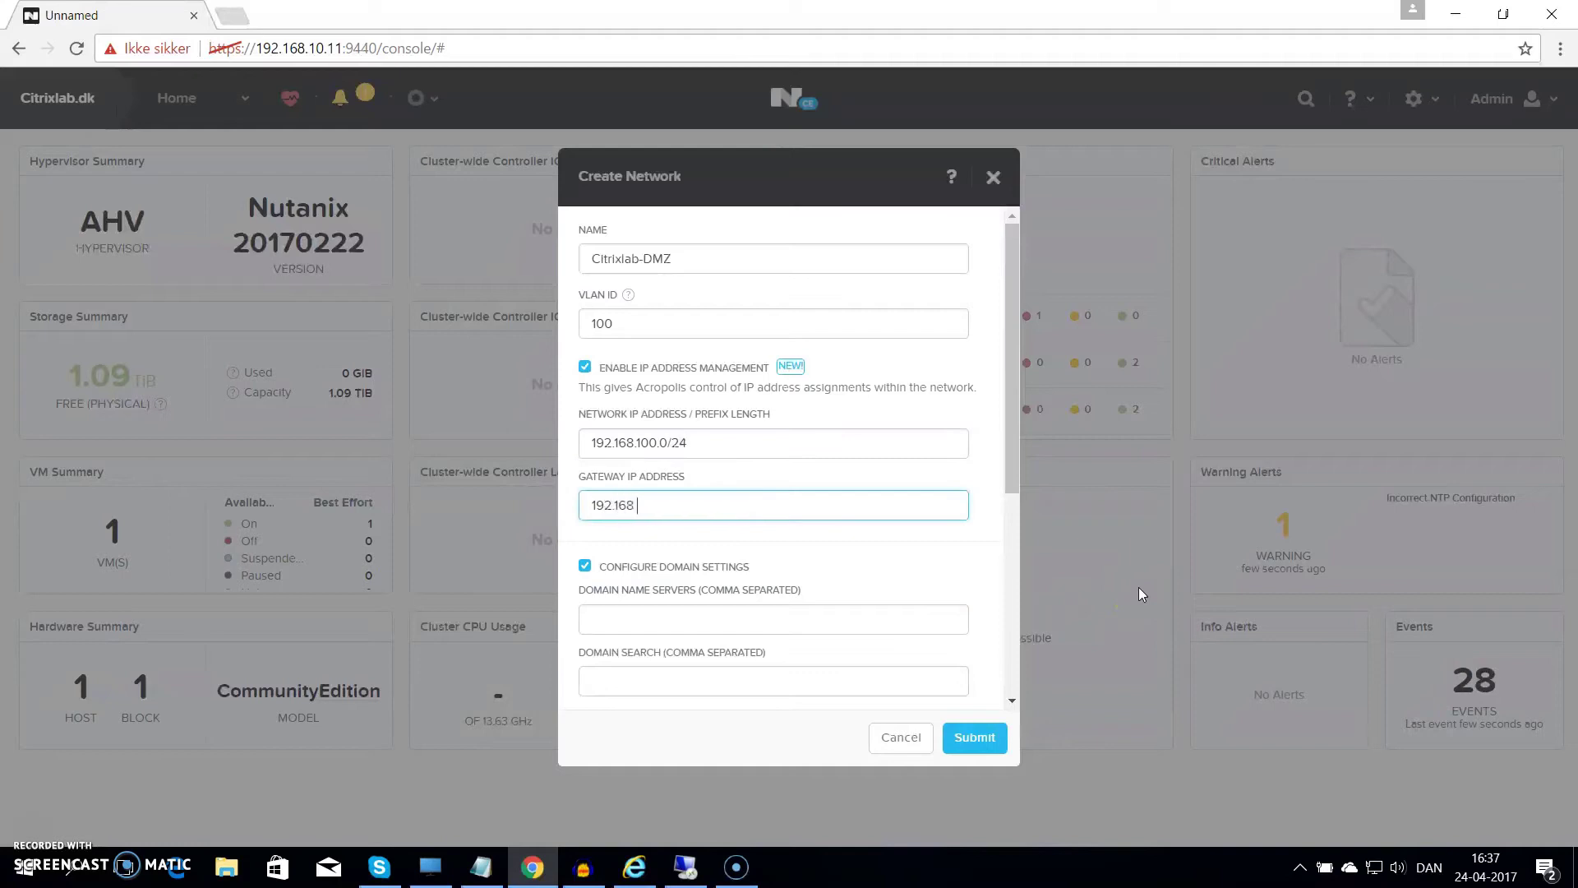
{"action": "type", "text": "1"}
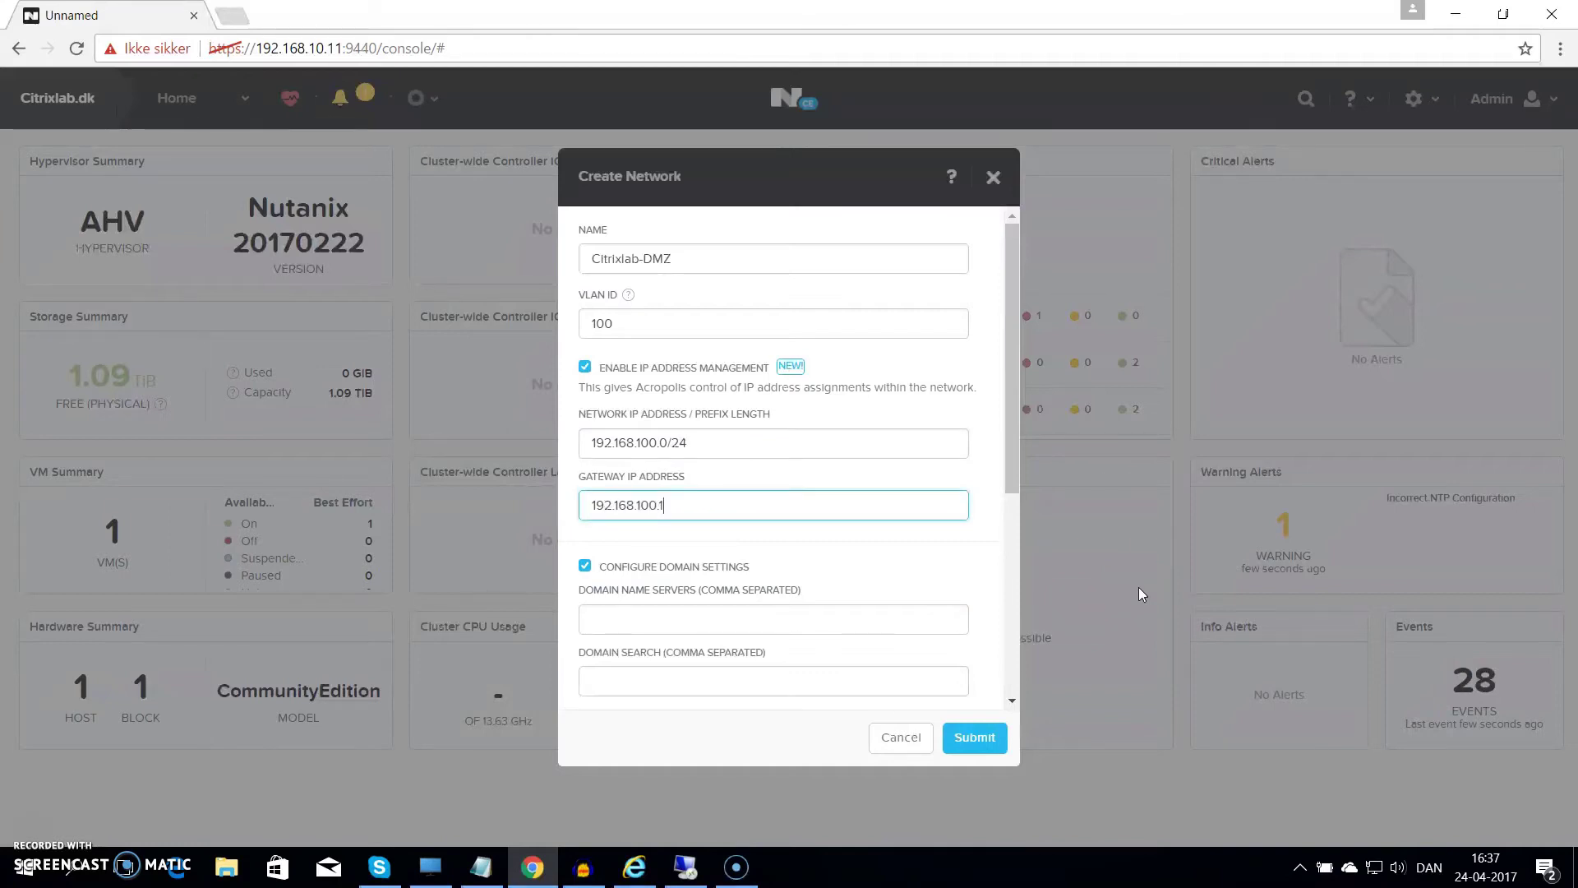
{"action": "key", "text": "Tab"}
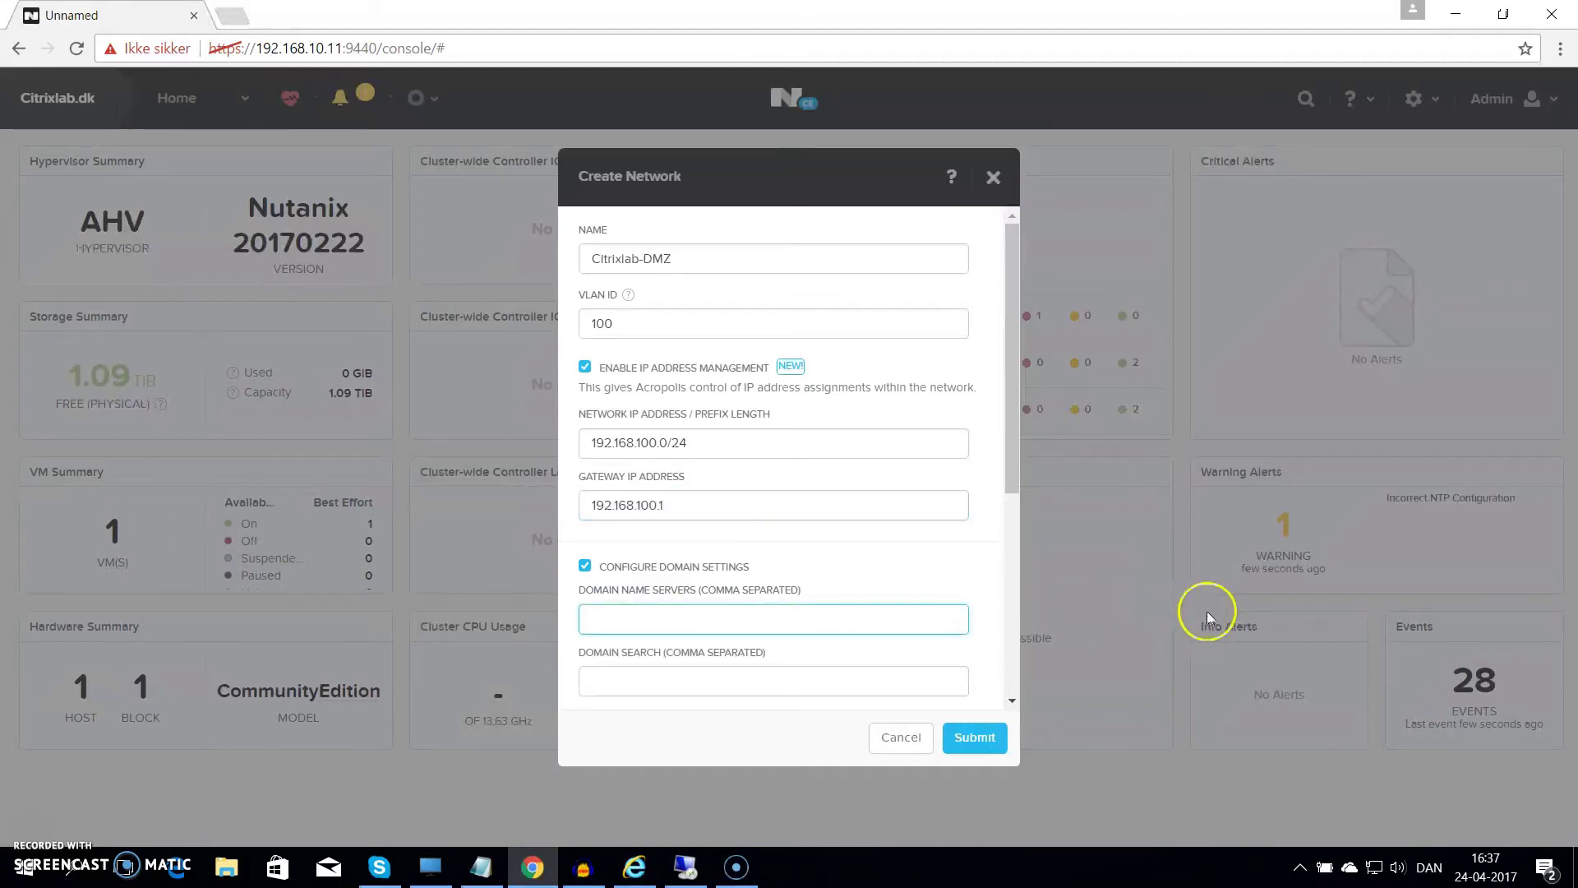
Fill the DMZ network's domain search list with citrixlab.dk
{"action": "left_click_drag", "start_coordinate": [1008, 471], "coordinate": [1024, 531]}
{"action": "left_click", "coordinate": [779, 504]}
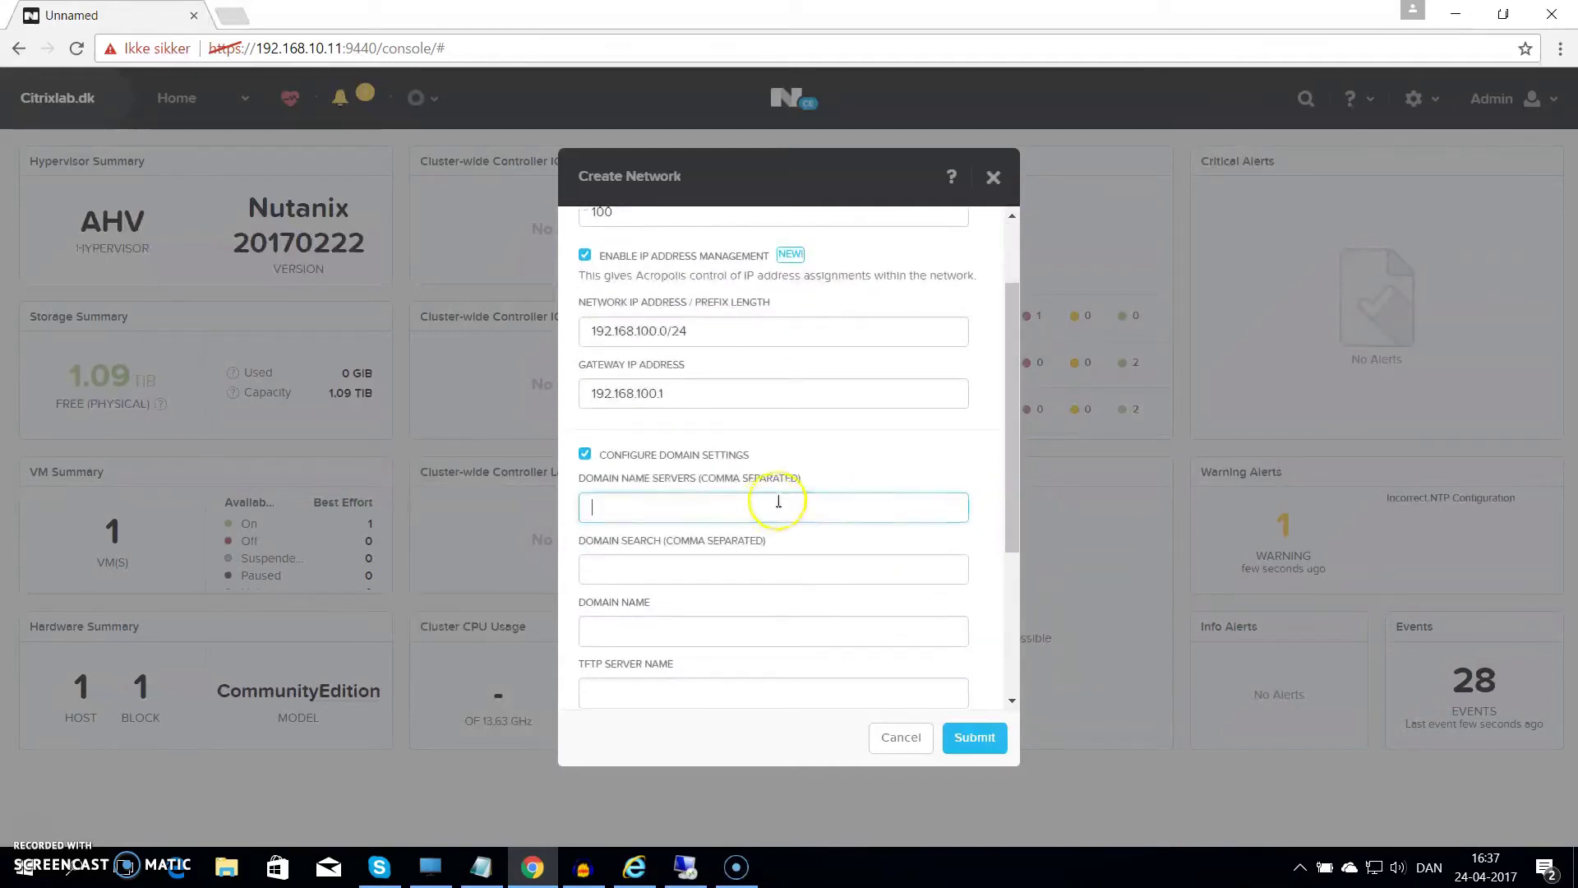
{"action": "type", "text": "citrl"}
{"action": "type", "text": "xlab.dk"}
{"action": "key", "text": "Tab"}
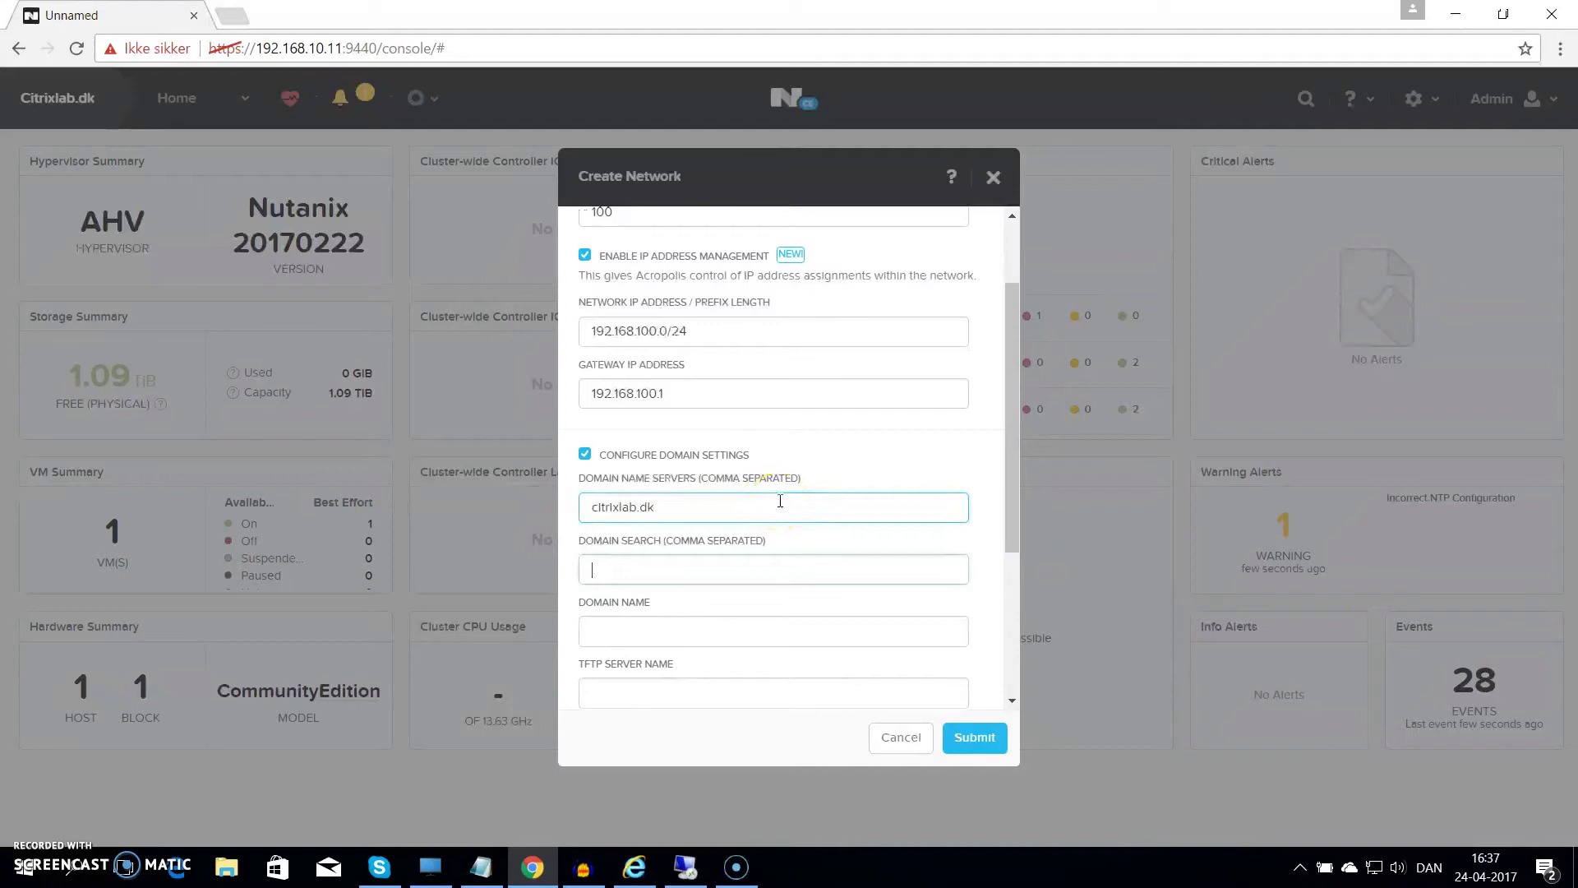
{"action": "type", "text": "citrixlab.dk"}
{"action": "key", "text": "Tab"}
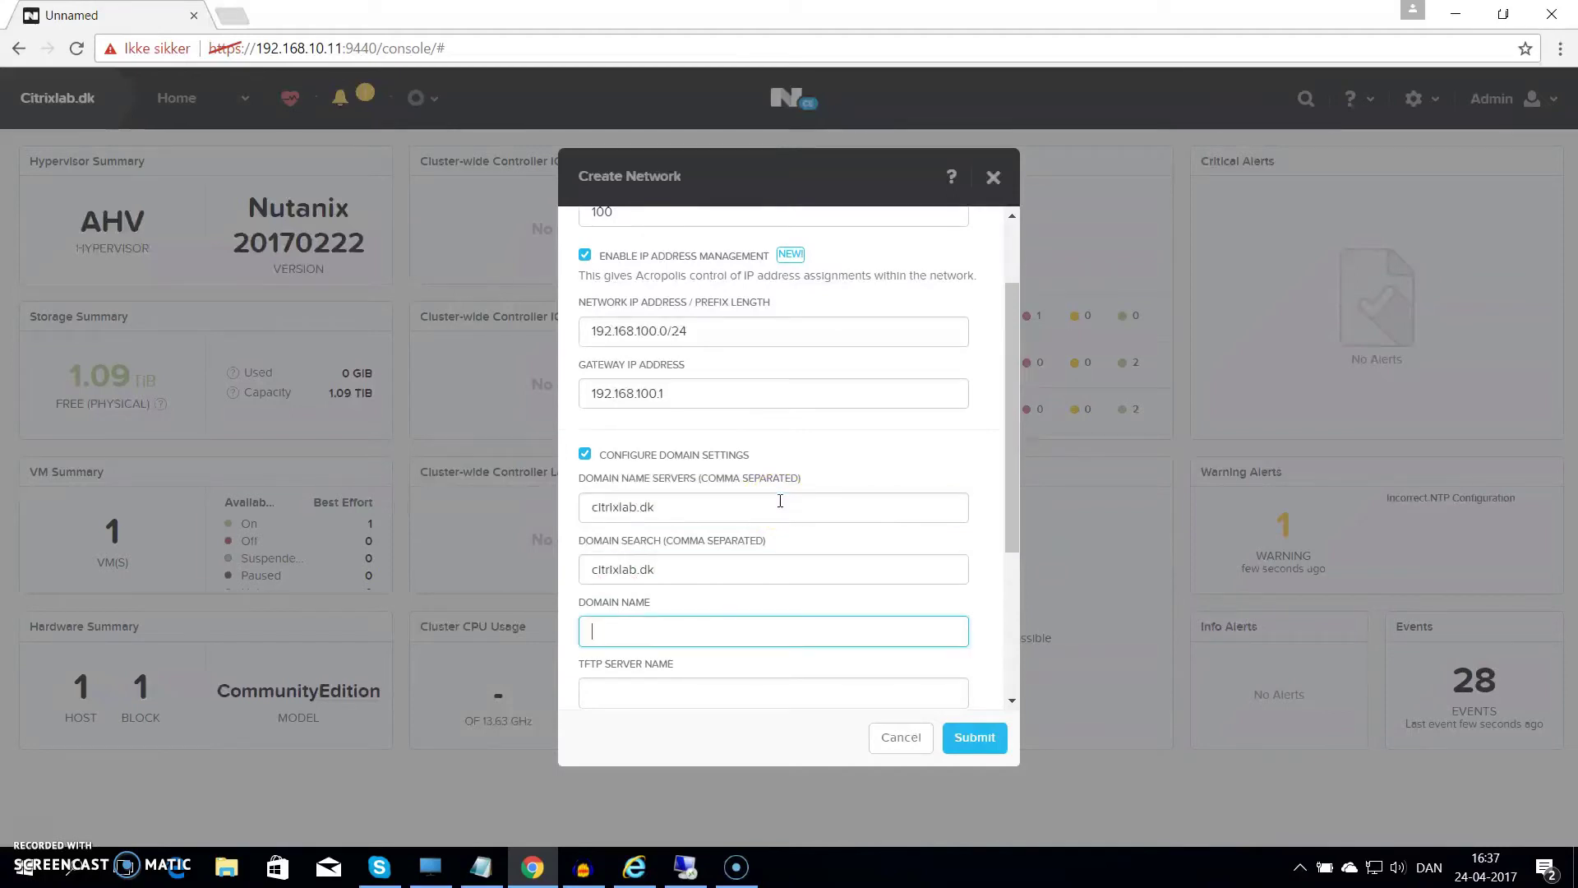
{"action": "key", "text": "Tab"}
{"action": "key", "text": "Tab"}
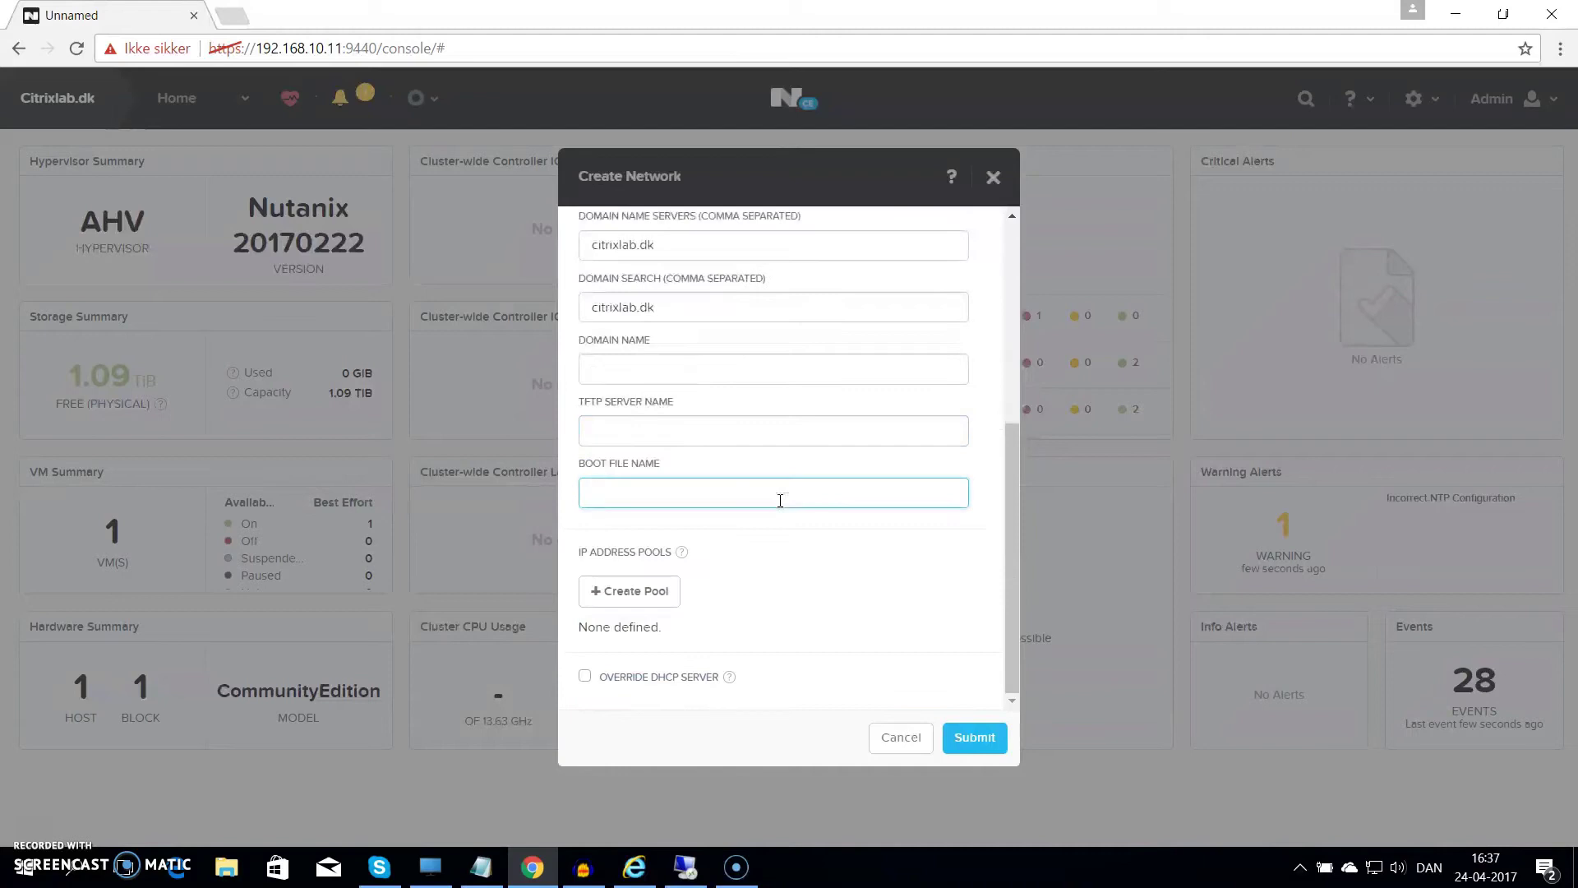
{"action": "left_click_drag", "start_coordinate": [1011, 554], "coordinate": [986, 370]}
Correct the DNS servers to 192.168.20.10,8.8.8.8 and set domain name citrixlab.dk
{"action": "triple_click", "coordinate": [645, 591]}
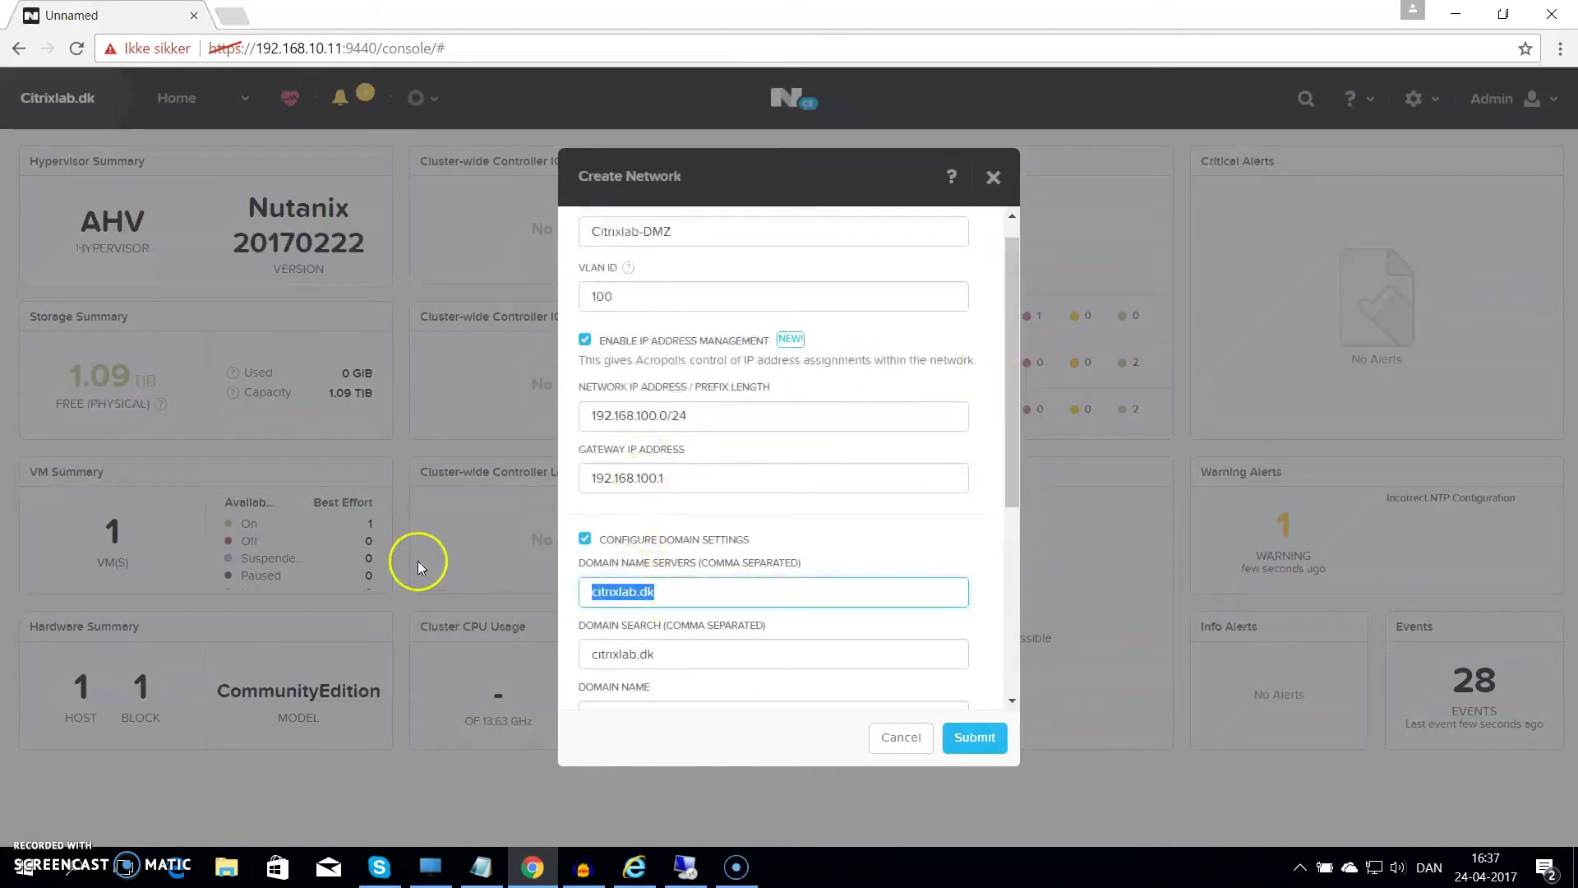
{"action": "type", "text": "8.8."}
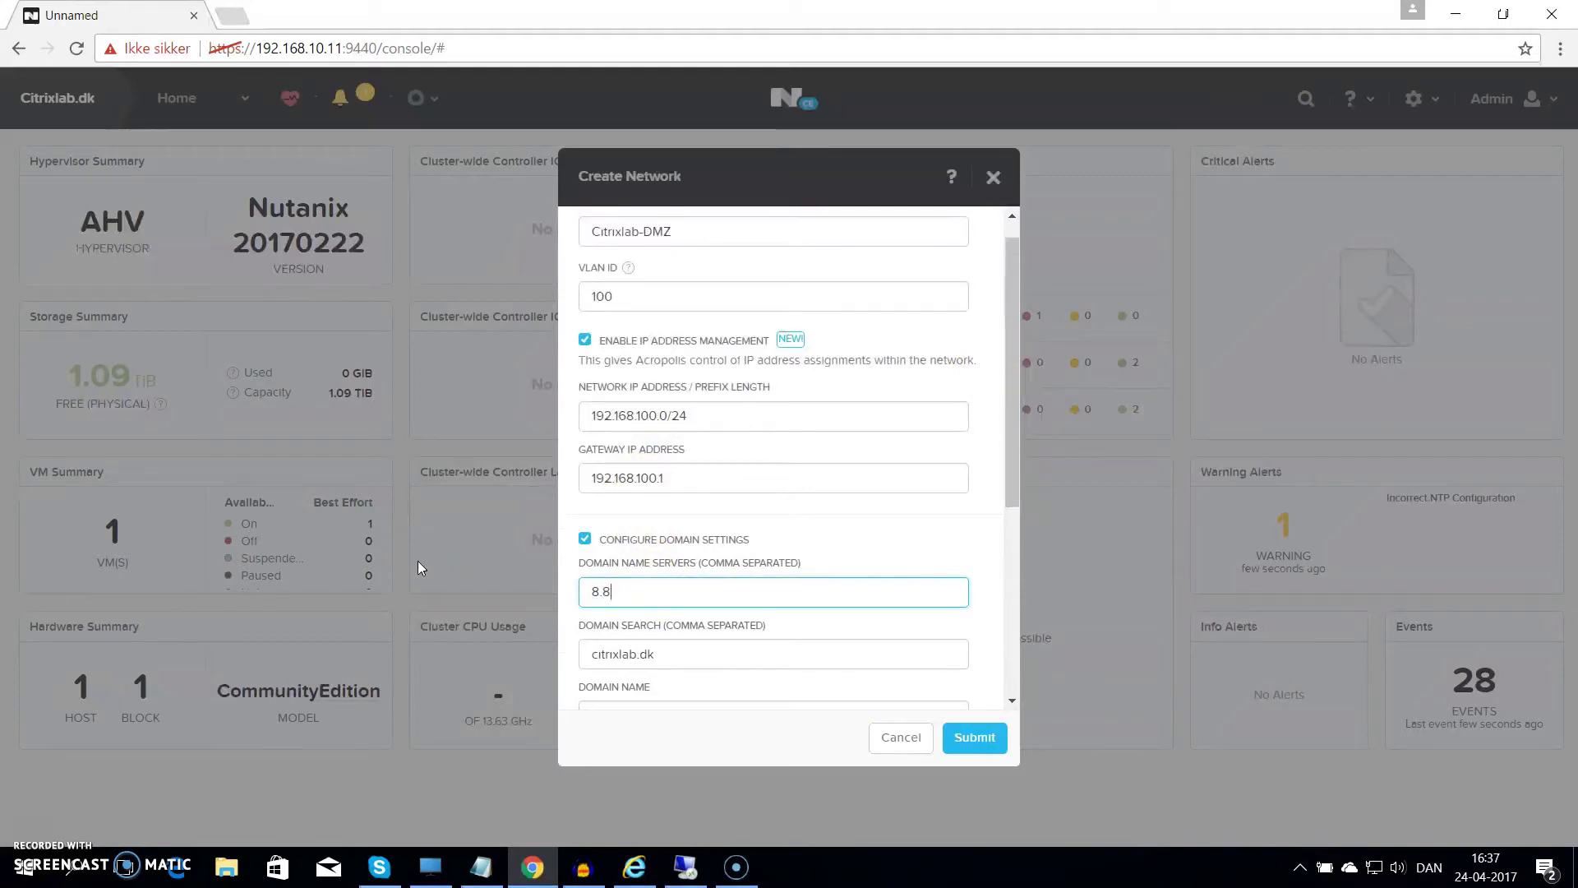
{"action": "key", "text": "BackSpace"}
{"action": "key", "text": "BackSpace"}
{"action": "key", "text": "BackSpace"}
{"action": "key", "text": "BackSpace"}
{"action": "type", "text": "192.1"}
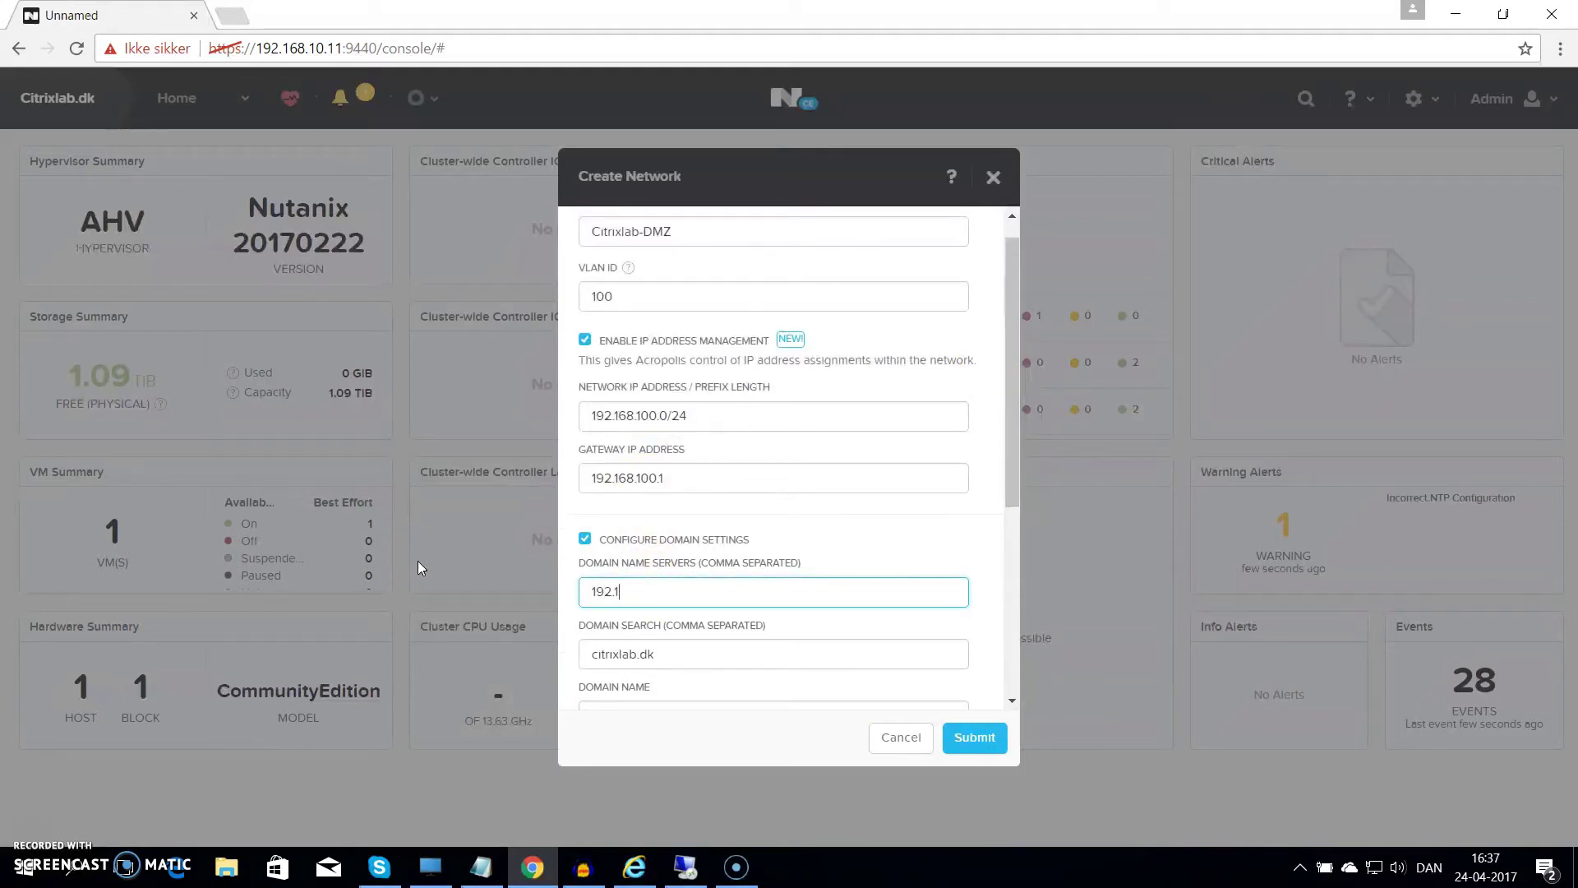
{"action": "type", "text": "68.20.10,8.8.8.8"}
{"action": "key", "text": "Tab"}
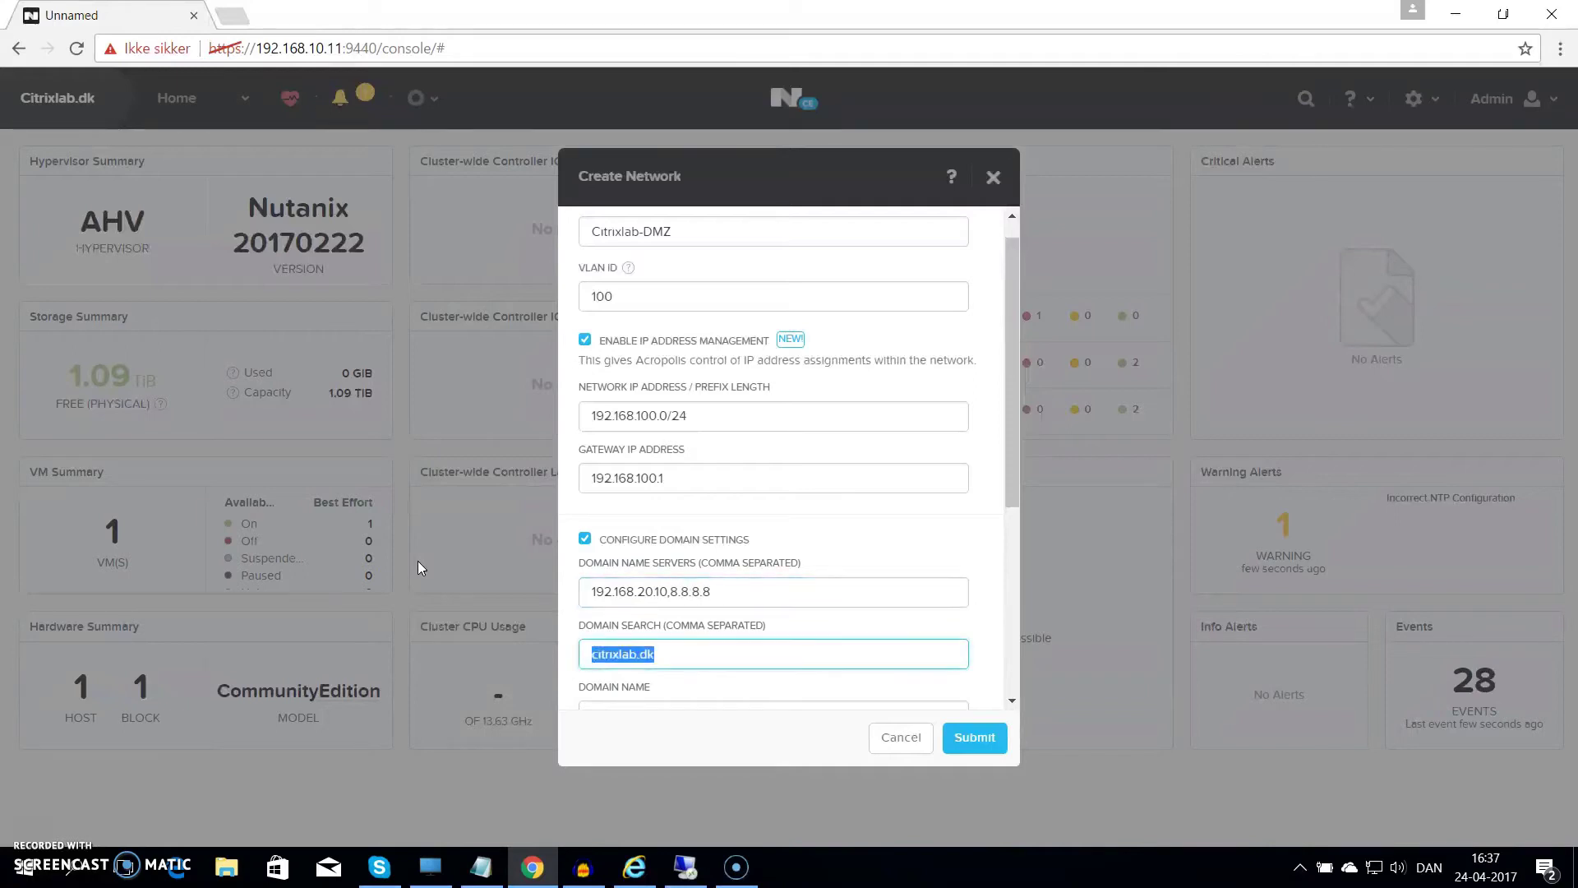
{"action": "key", "text": "Tab"}
{"action": "type", "text": "citrixlab.dk"}
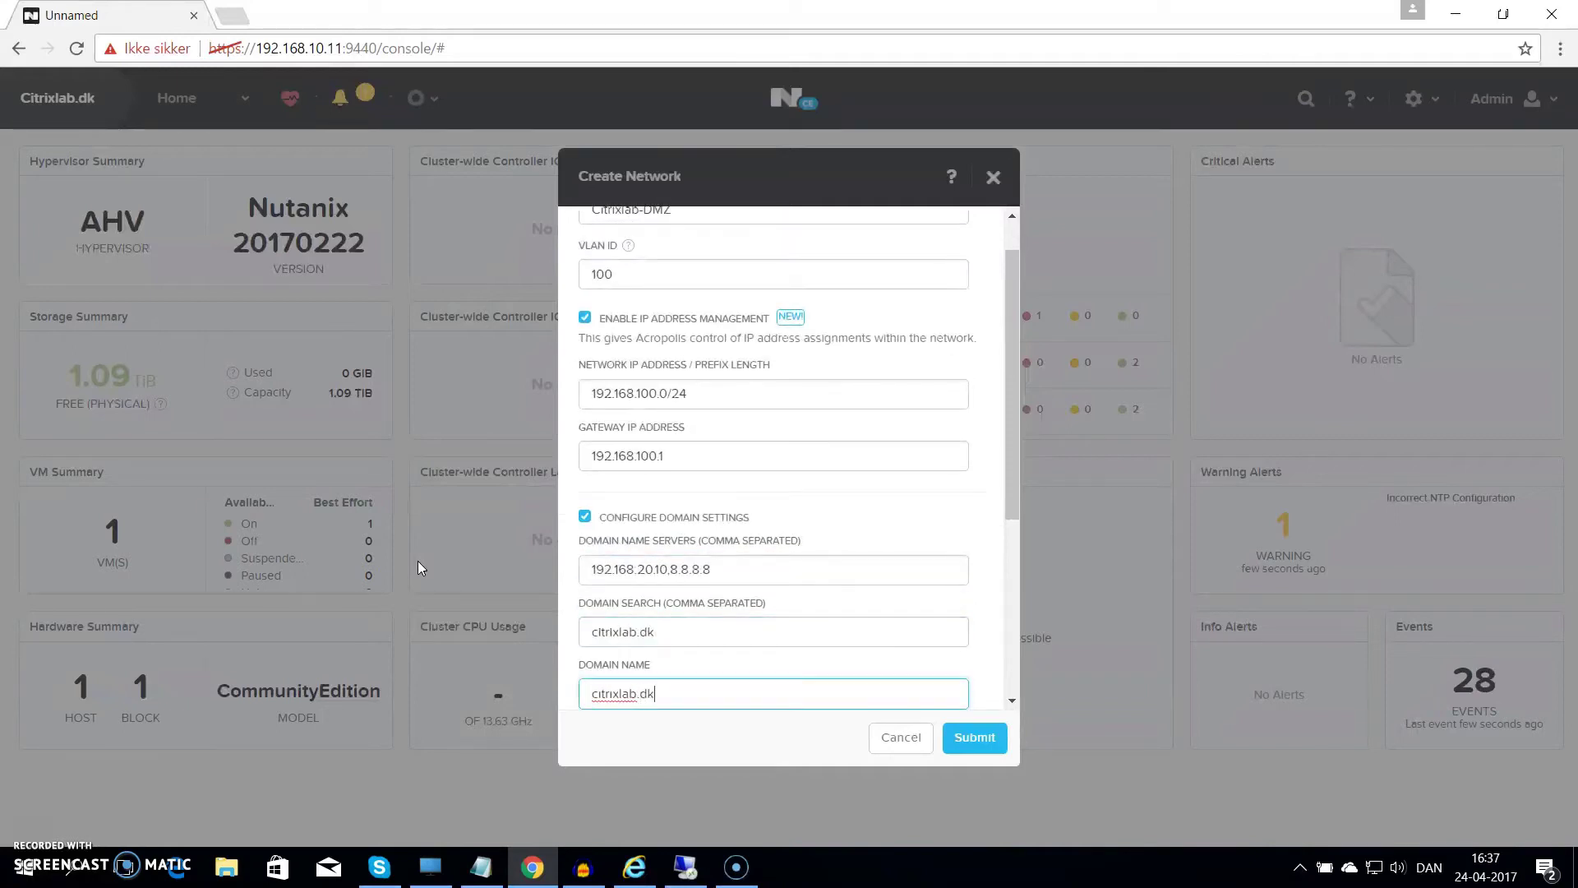
{"action": "key", "text": "Tab"}
{"action": "left_click", "coordinate": [618, 623]}
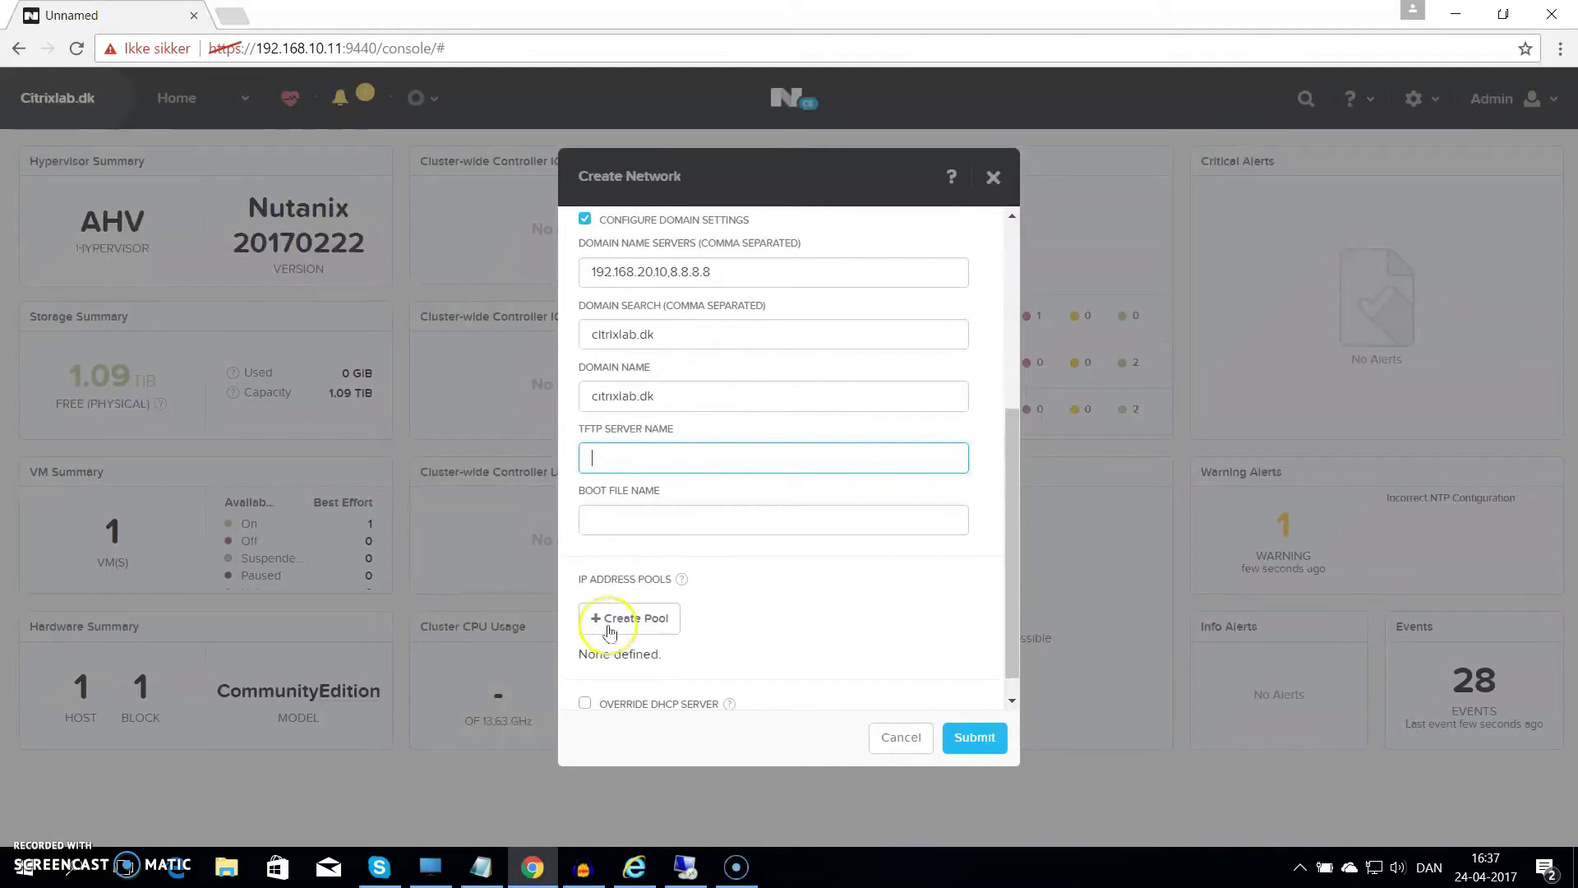
Add the 192.168.100.10–192.168.100.99 pool, create Citrixlab-DMZ, and close Network Configuration
{"action": "left_click", "coordinate": [705, 428]}
{"action": "type", "text": "1"}
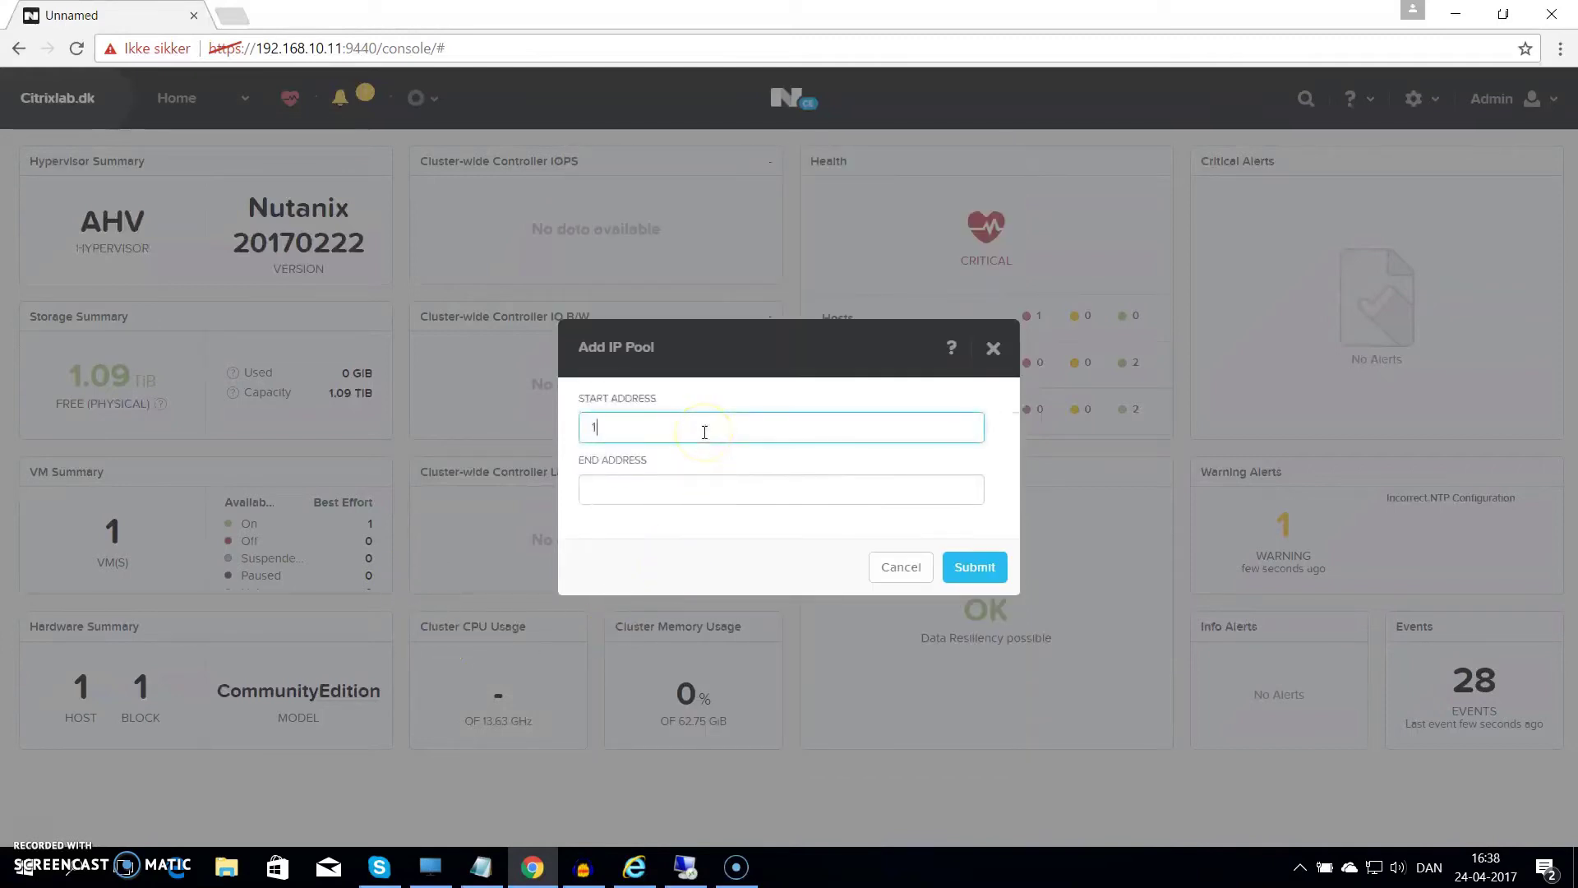
{"action": "type", "text": "92.168.100.10"}
{"action": "key", "text": "Tab"}
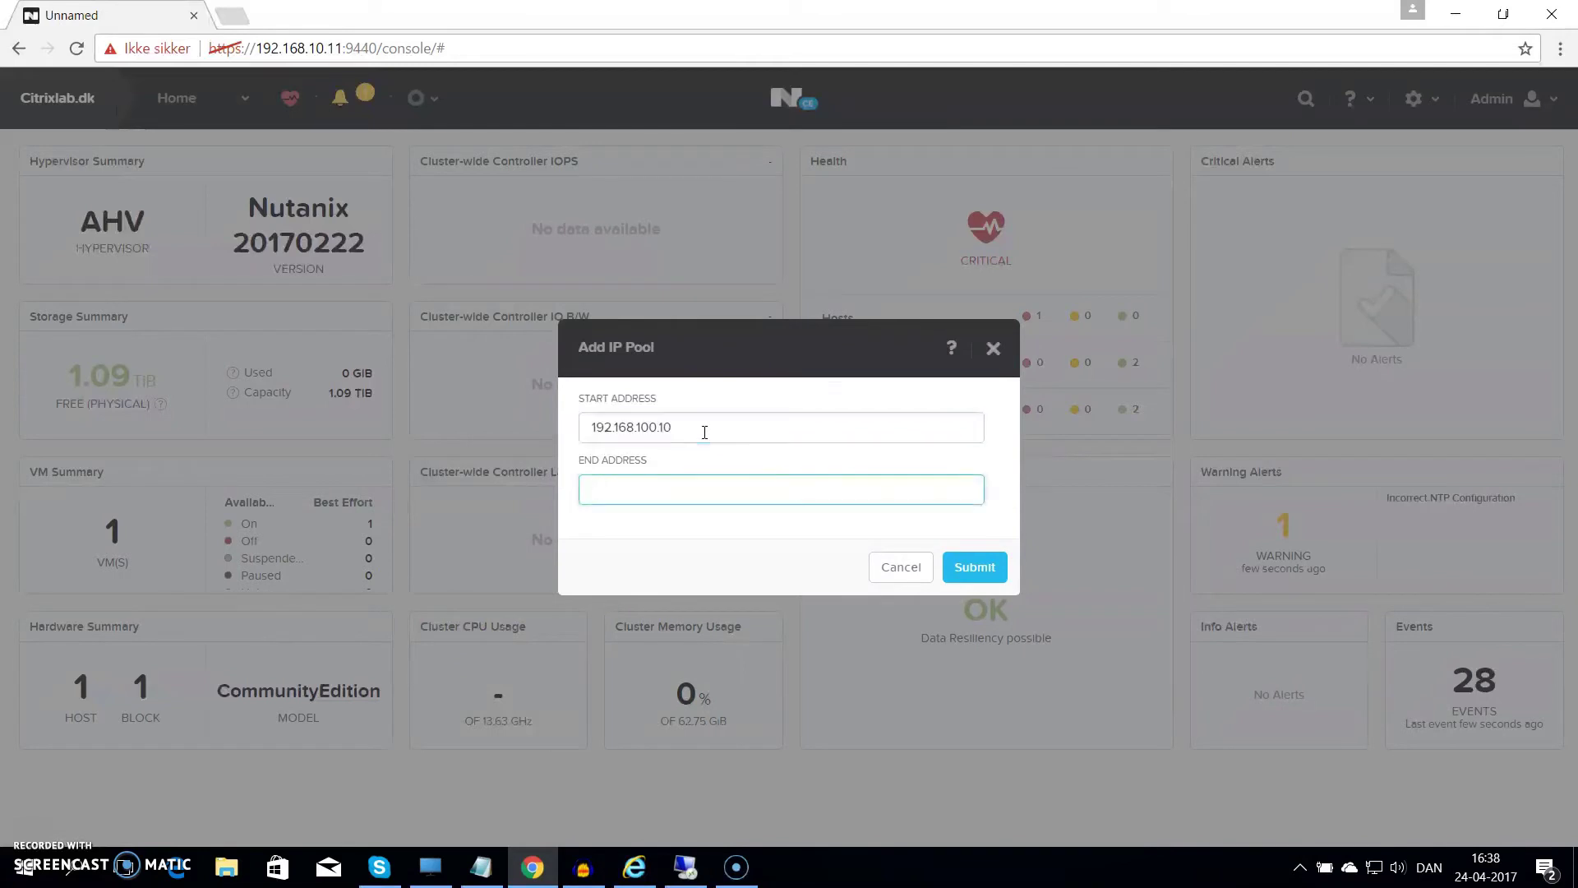
{"action": "type", "text": "192.168.100.99"}
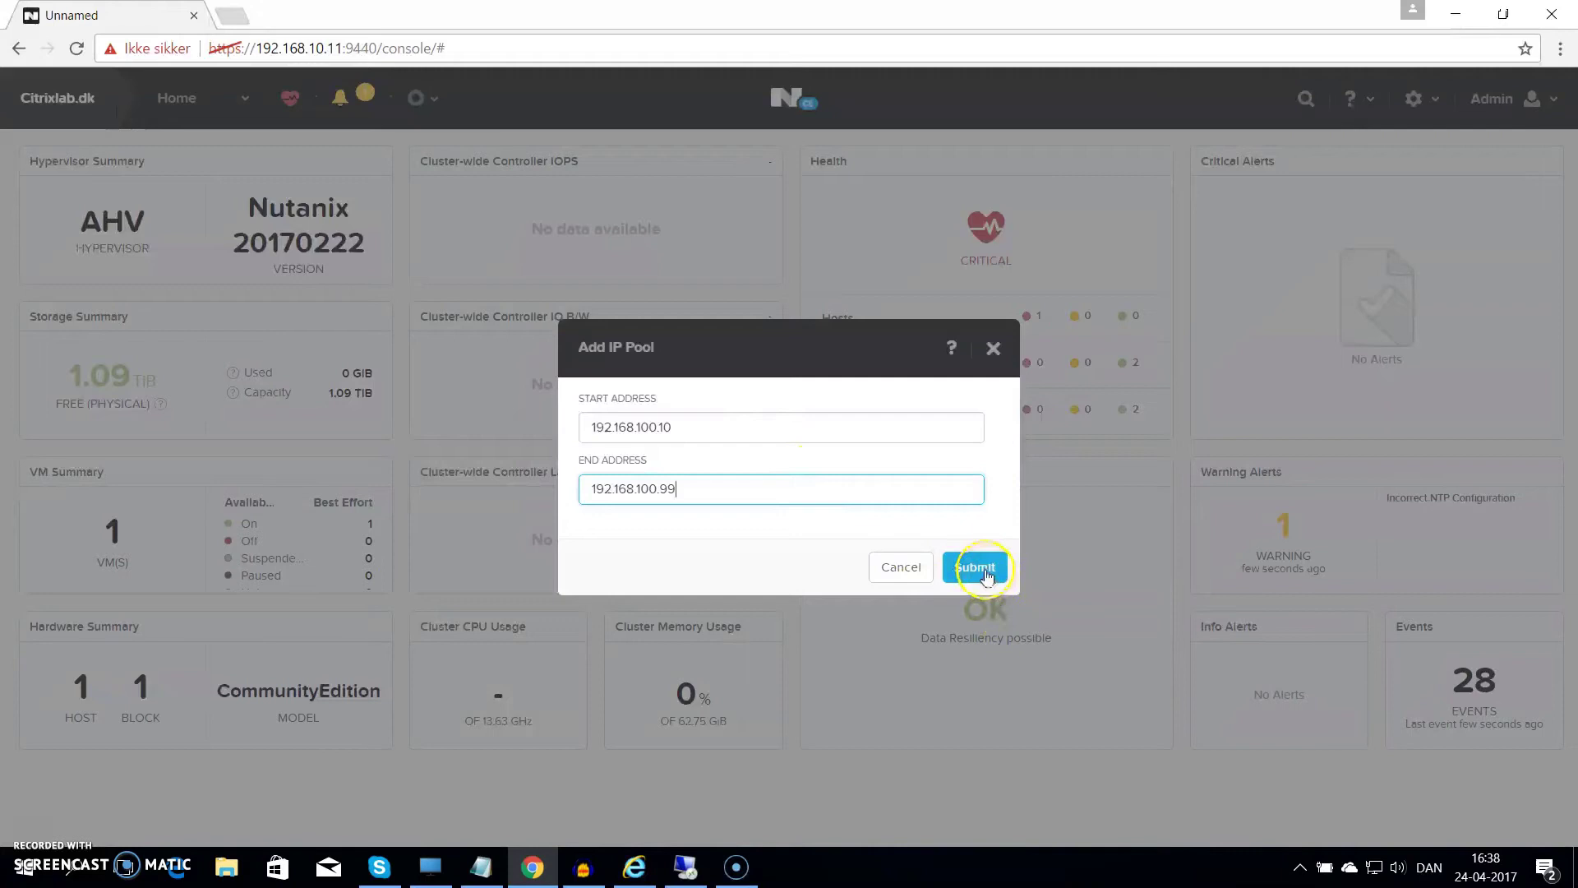
{"action": "left_click", "coordinate": [975, 567]}
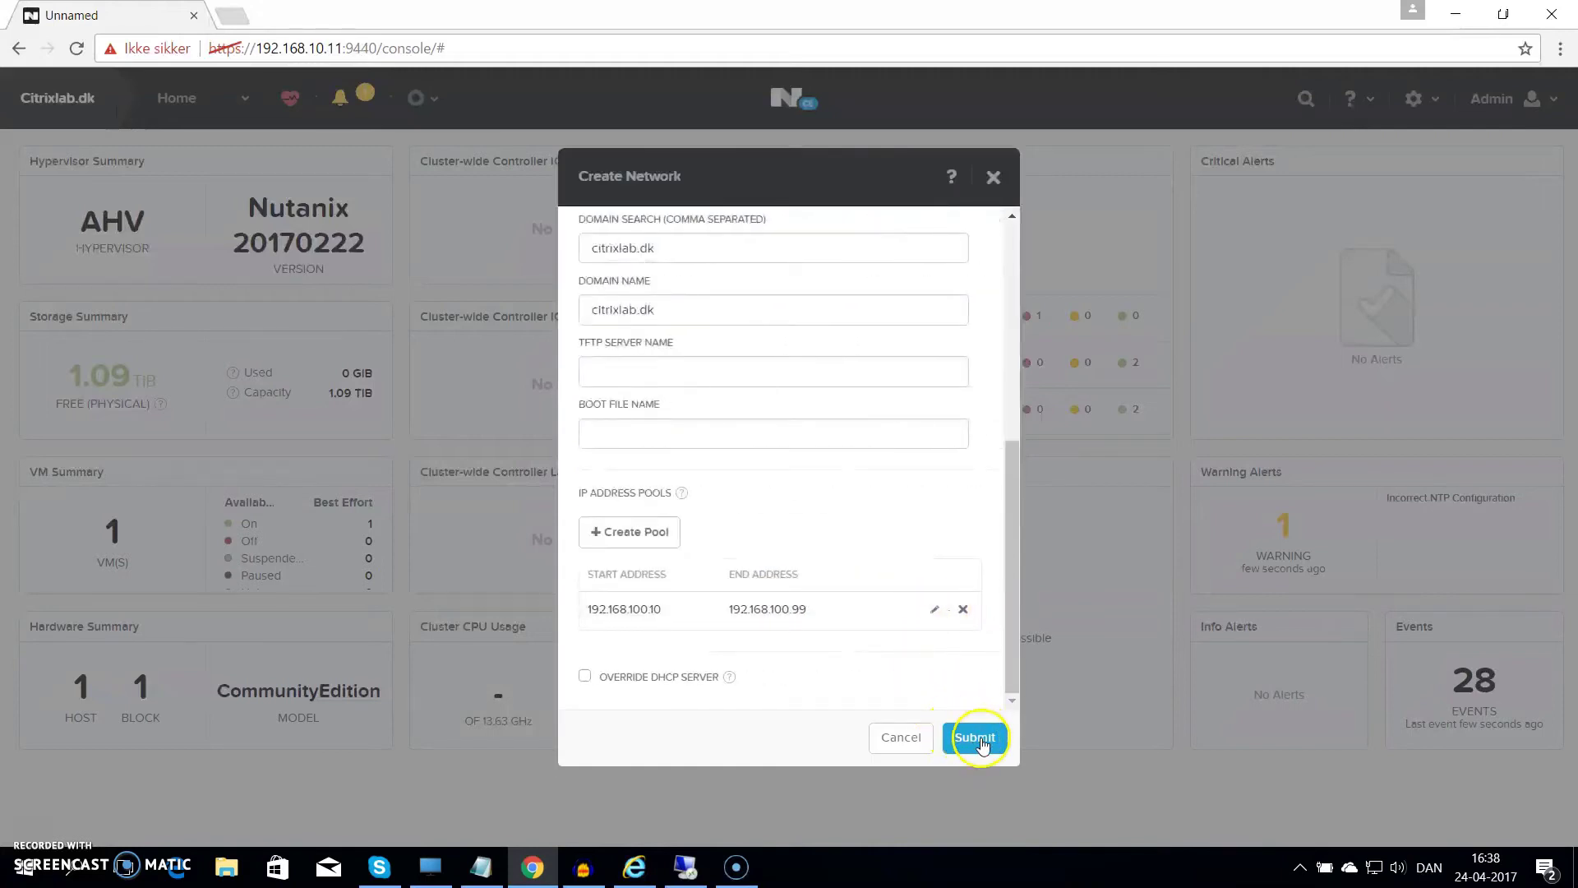
{"action": "left_click", "coordinate": [980, 740]}
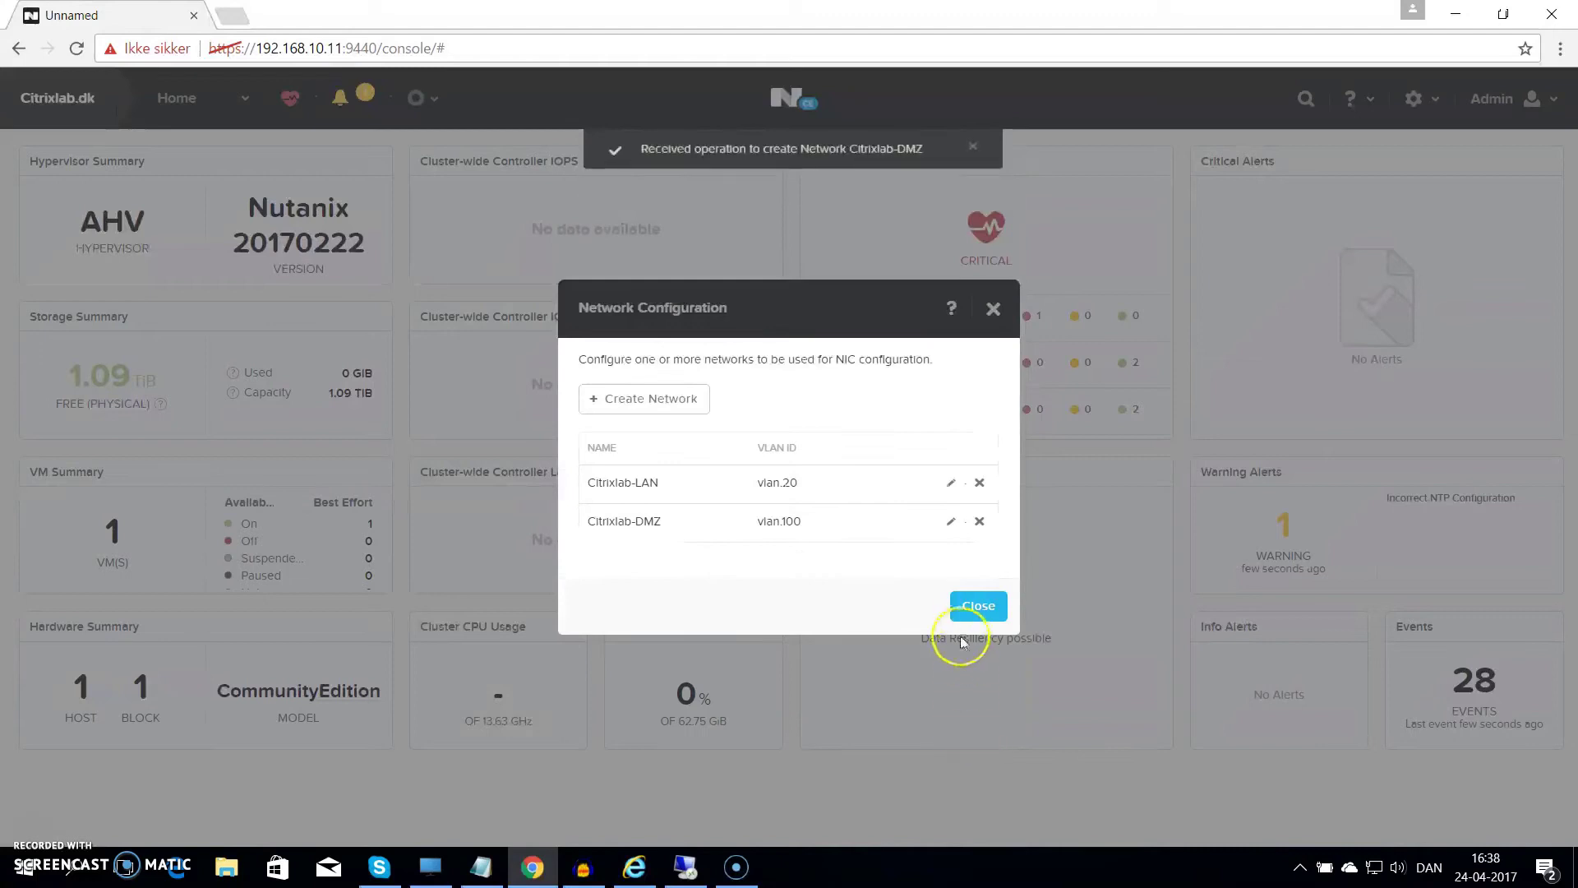
{"action": "left_click", "coordinate": [974, 609]}
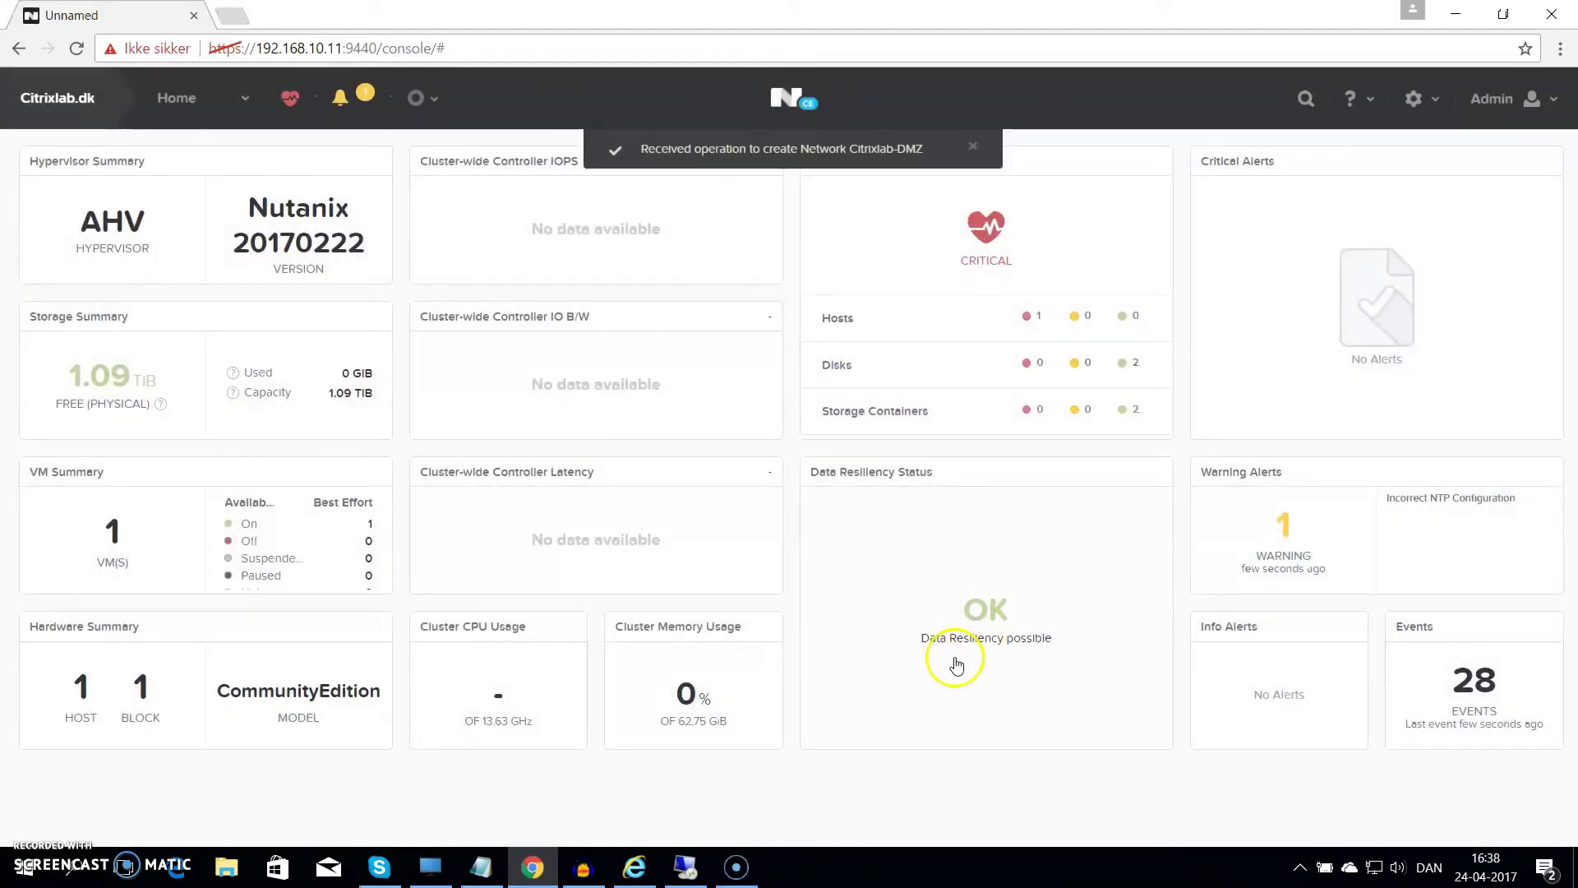
Start a new image named Windows Server 2016, type ISO, sourced from a local file upload
{"action": "left_click", "coordinate": [1435, 99]}
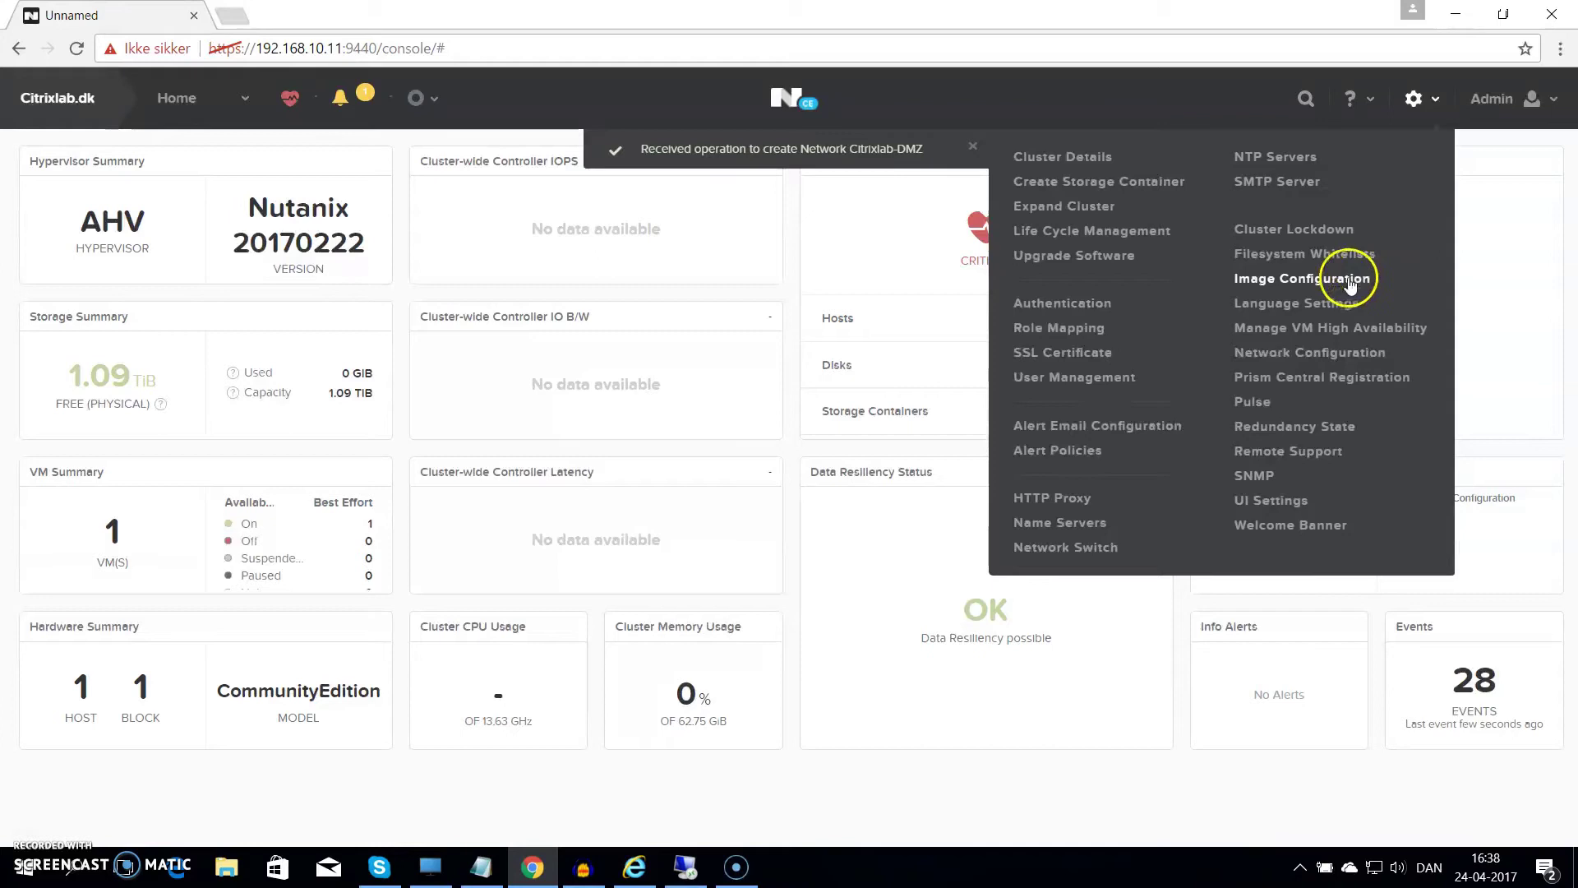
{"action": "left_click", "coordinate": [1350, 279]}
{"action": "left_click", "coordinate": [561, 426]}
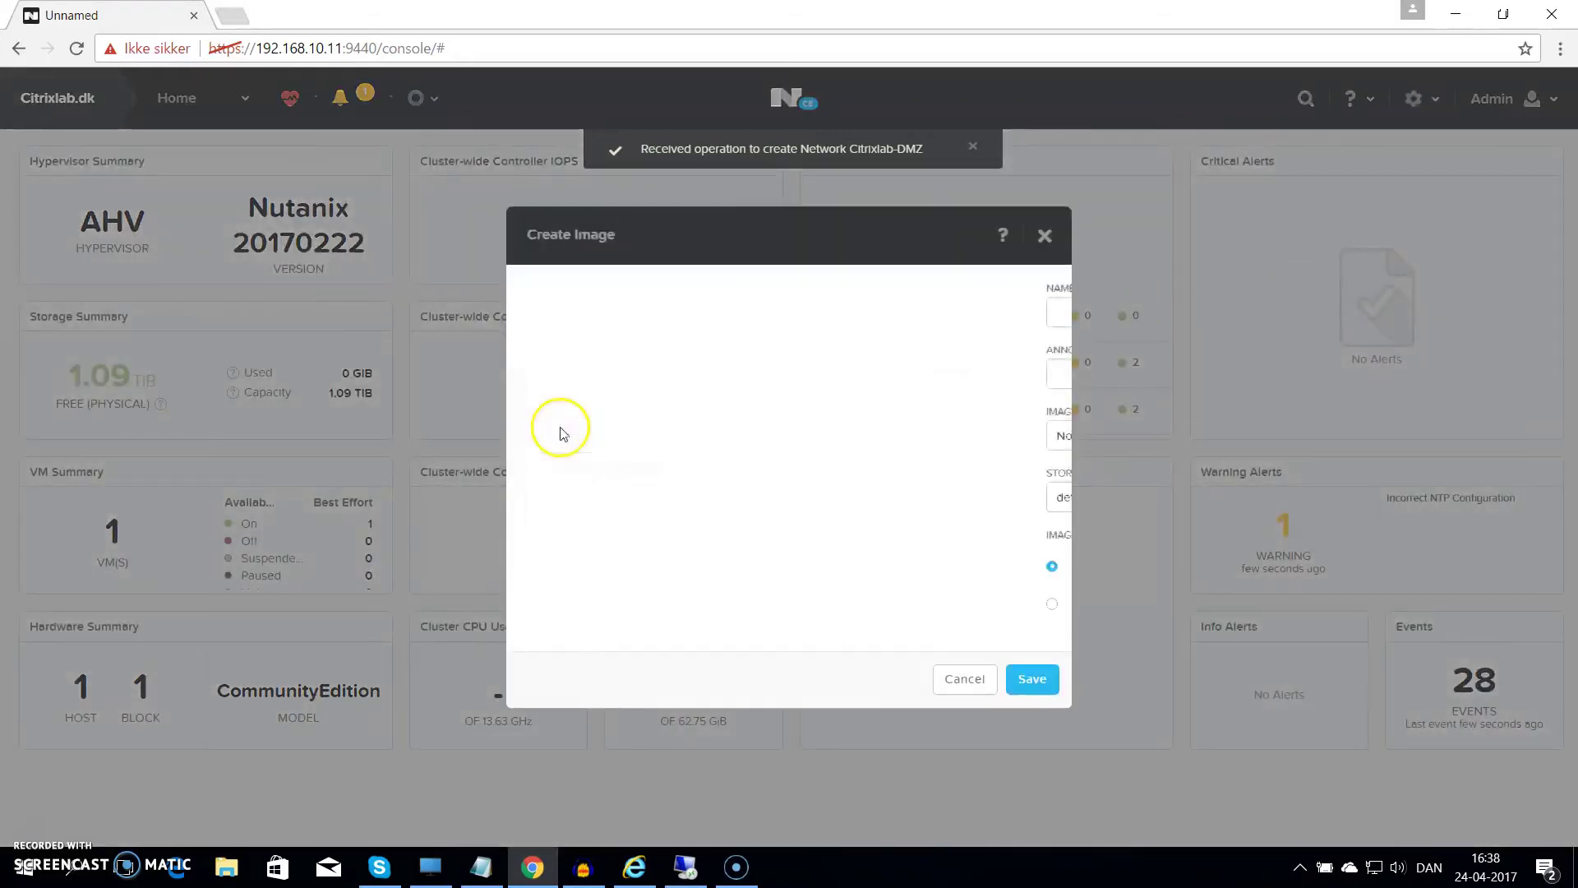
{"action": "left_click", "coordinate": [618, 312]}
{"action": "type", "text": "Windo"}
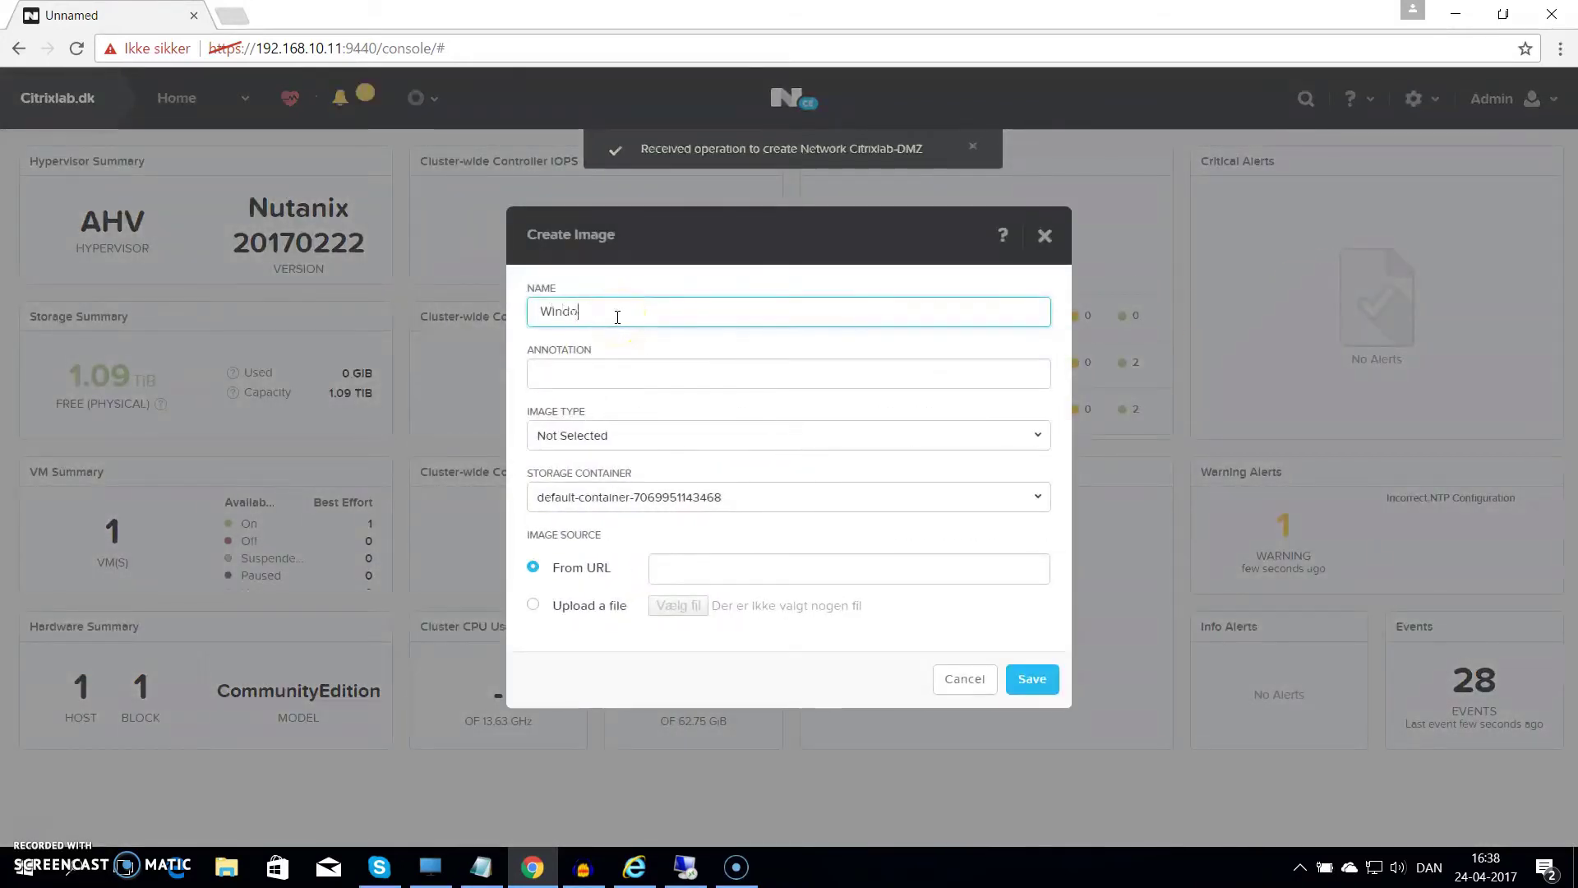
{"action": "type", "text": "ws Server 201"}
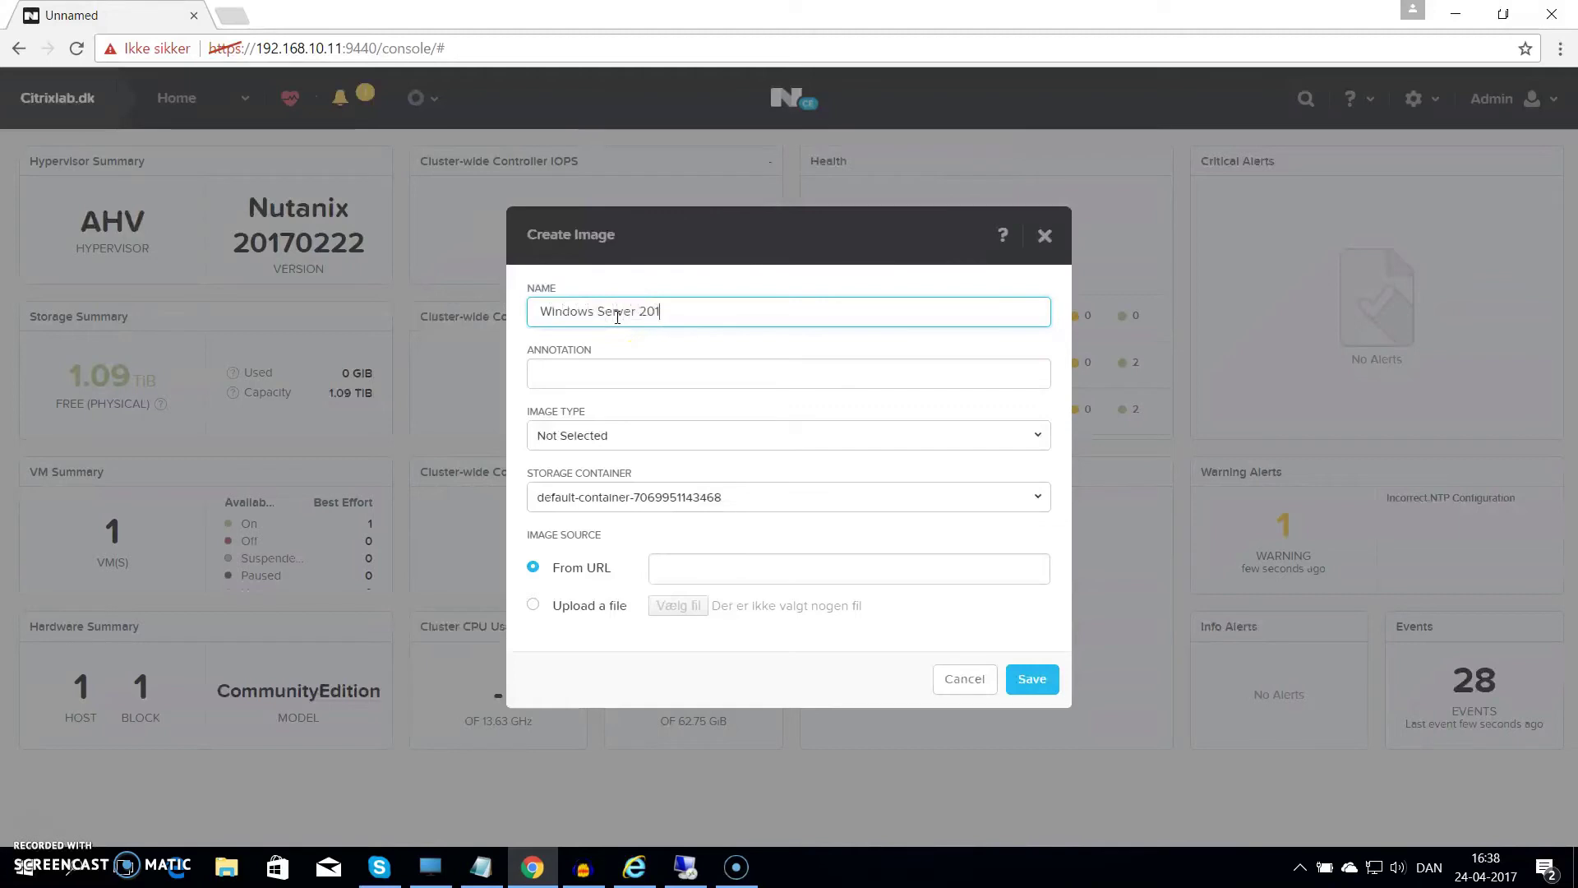
{"action": "type", "text": "6"}
{"action": "left_click", "coordinate": [669, 434]}
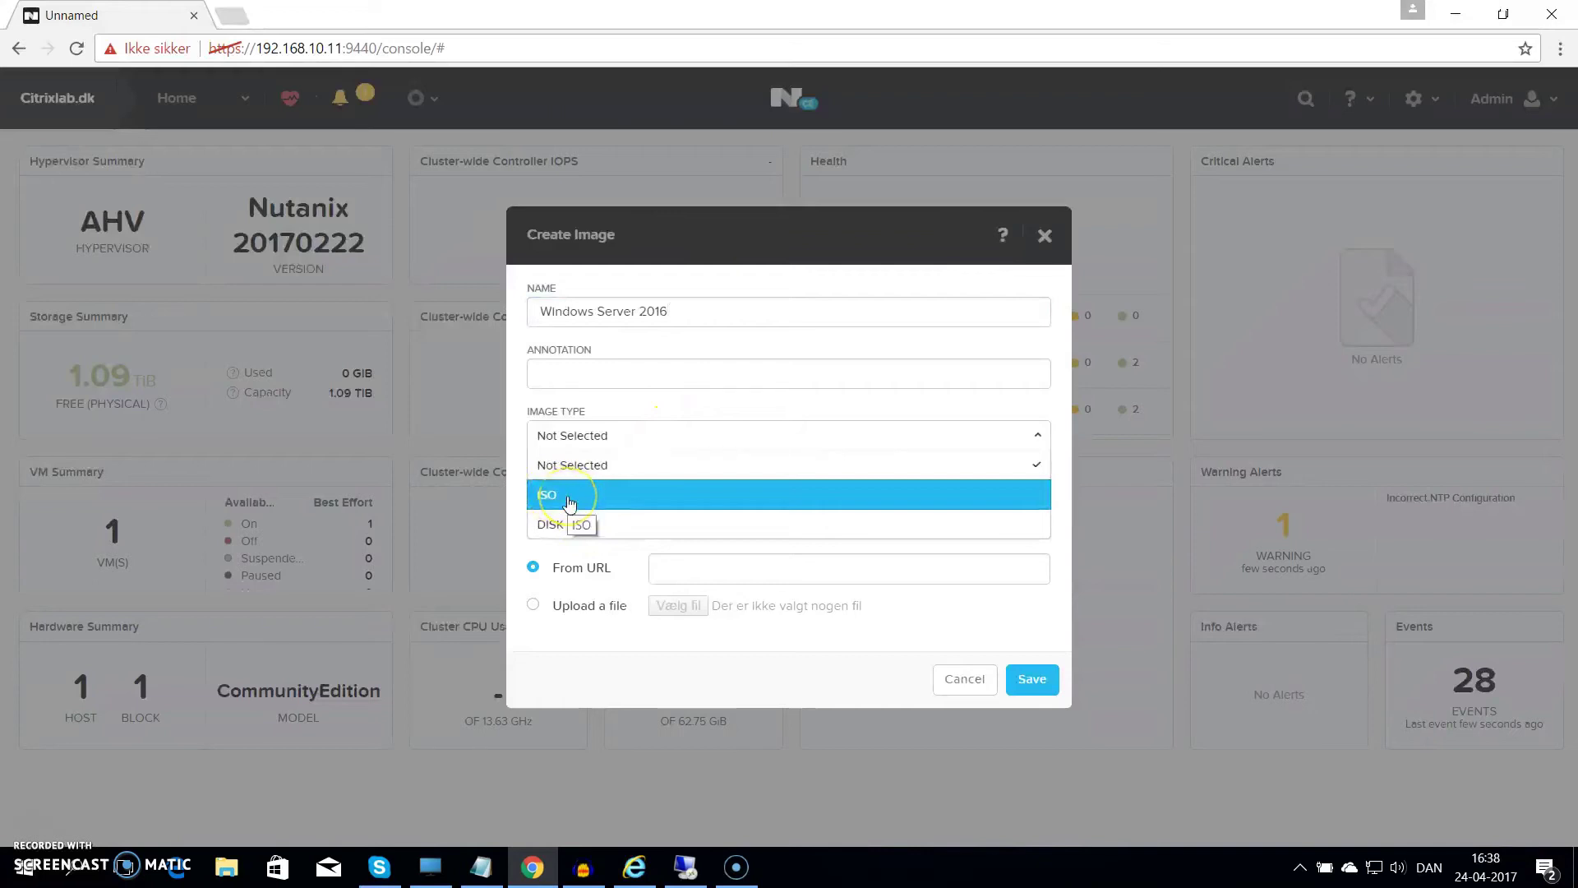
{"action": "left_click", "coordinate": [570, 497]}
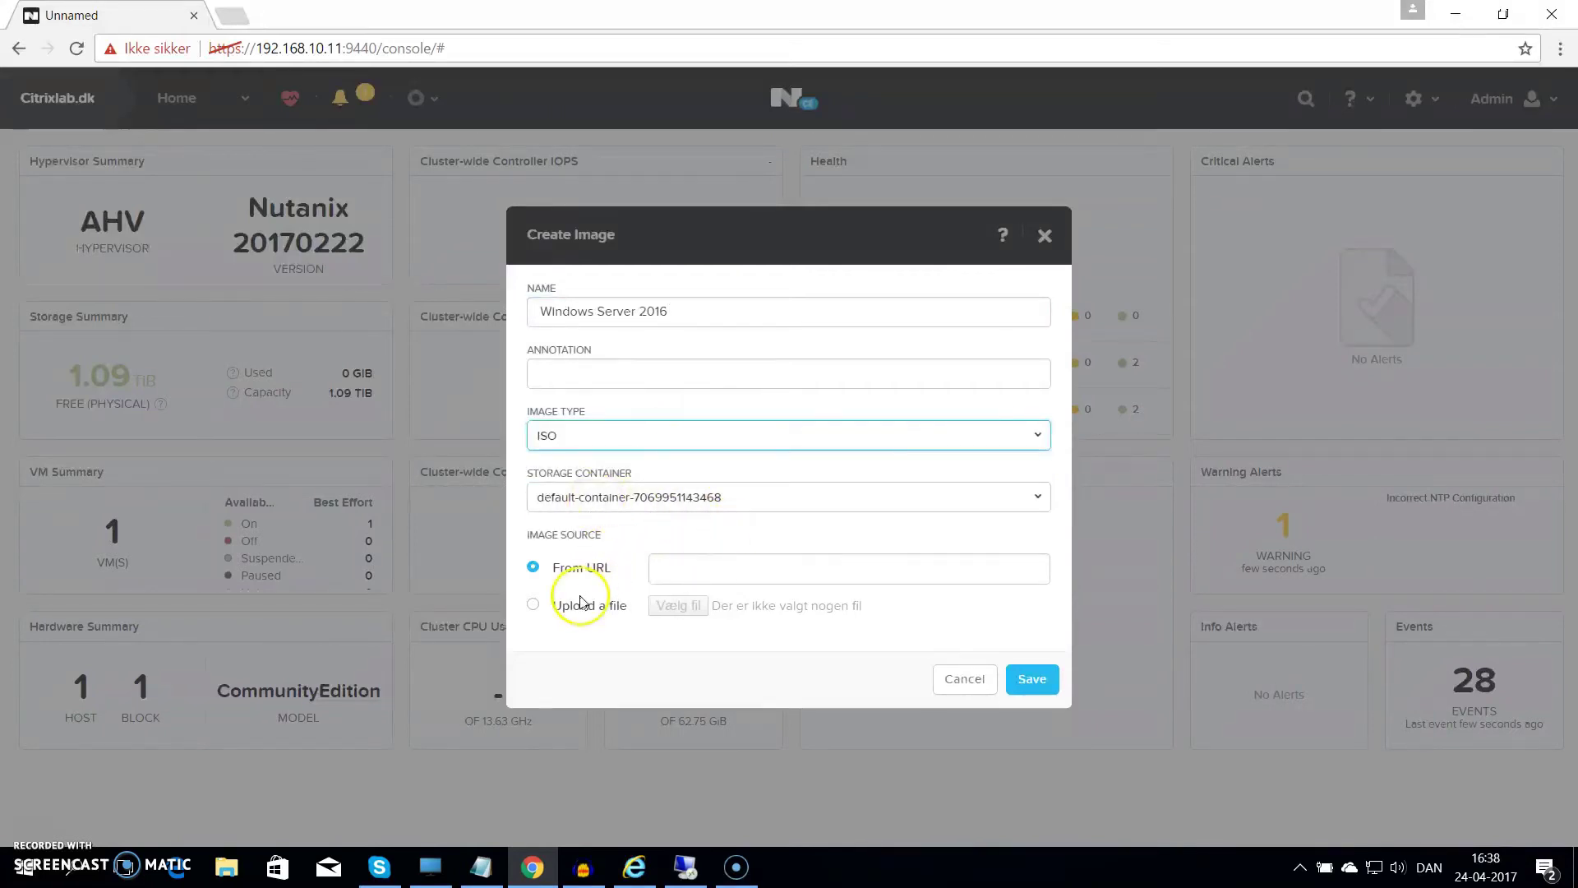
{"action": "left_click", "coordinate": [535, 608]}
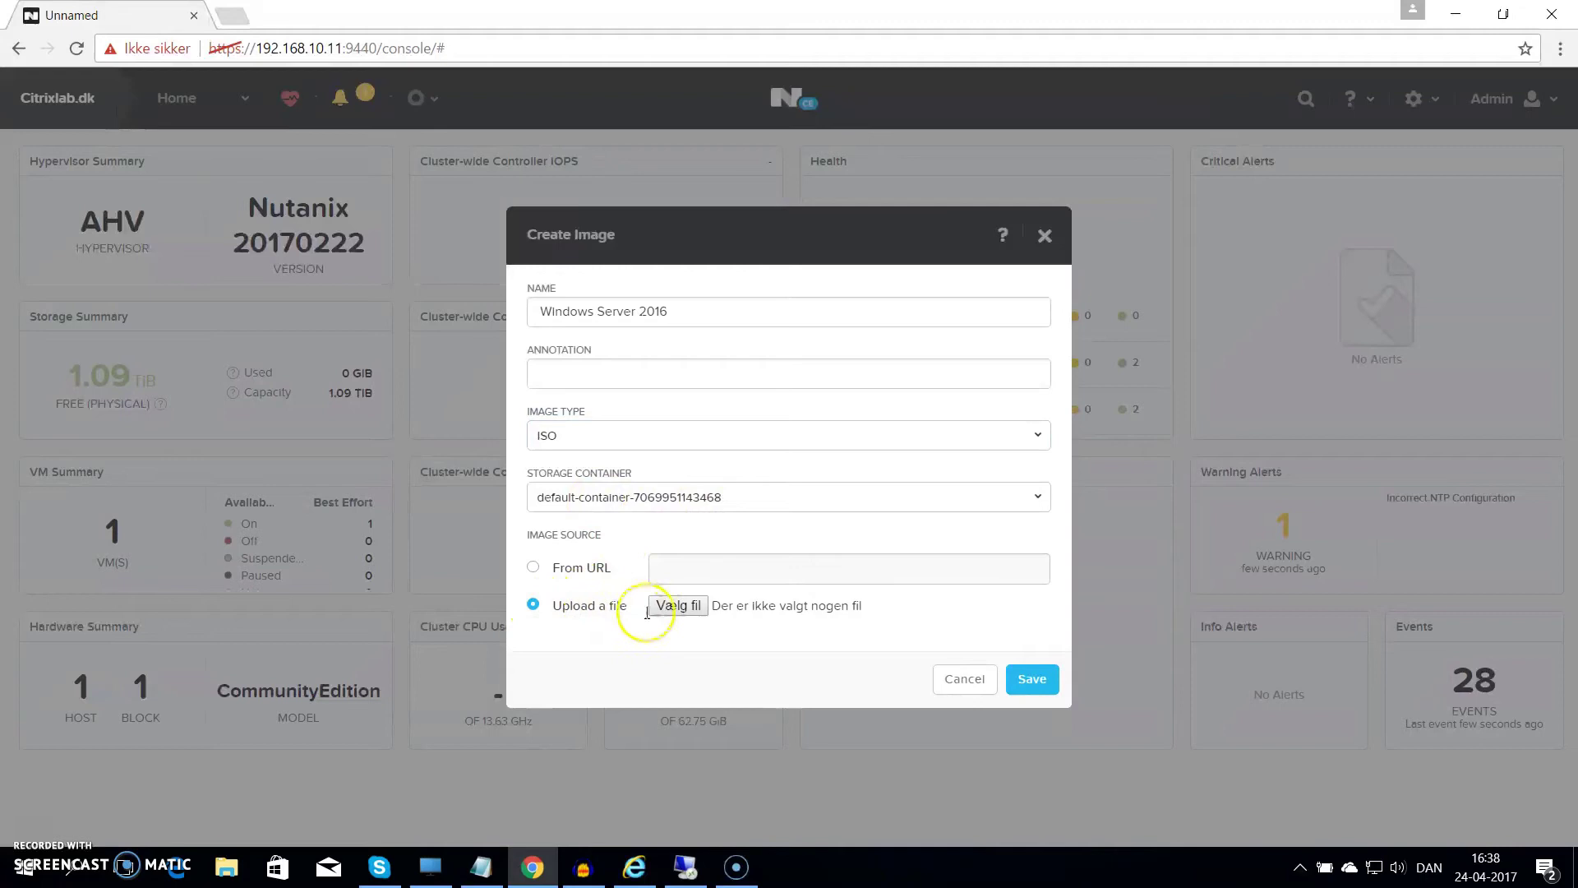
Choose the Windows Server 2016 ISO from C:\Shares\ISO as the upload file
{"action": "left_click", "coordinate": [676, 607]}
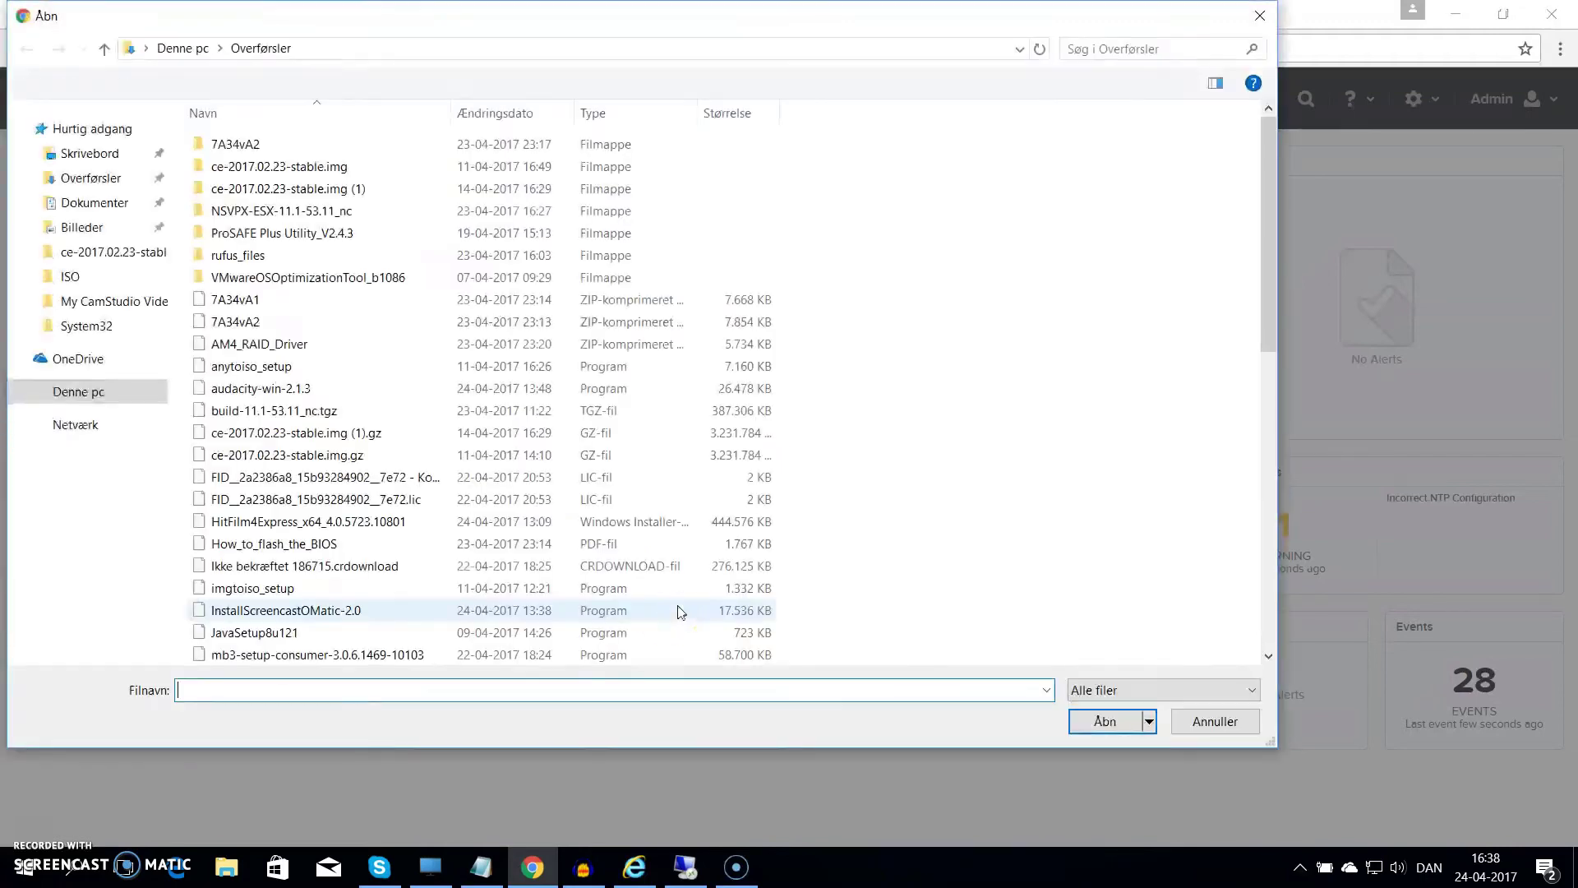
{"action": "left_click", "coordinate": [76, 392]}
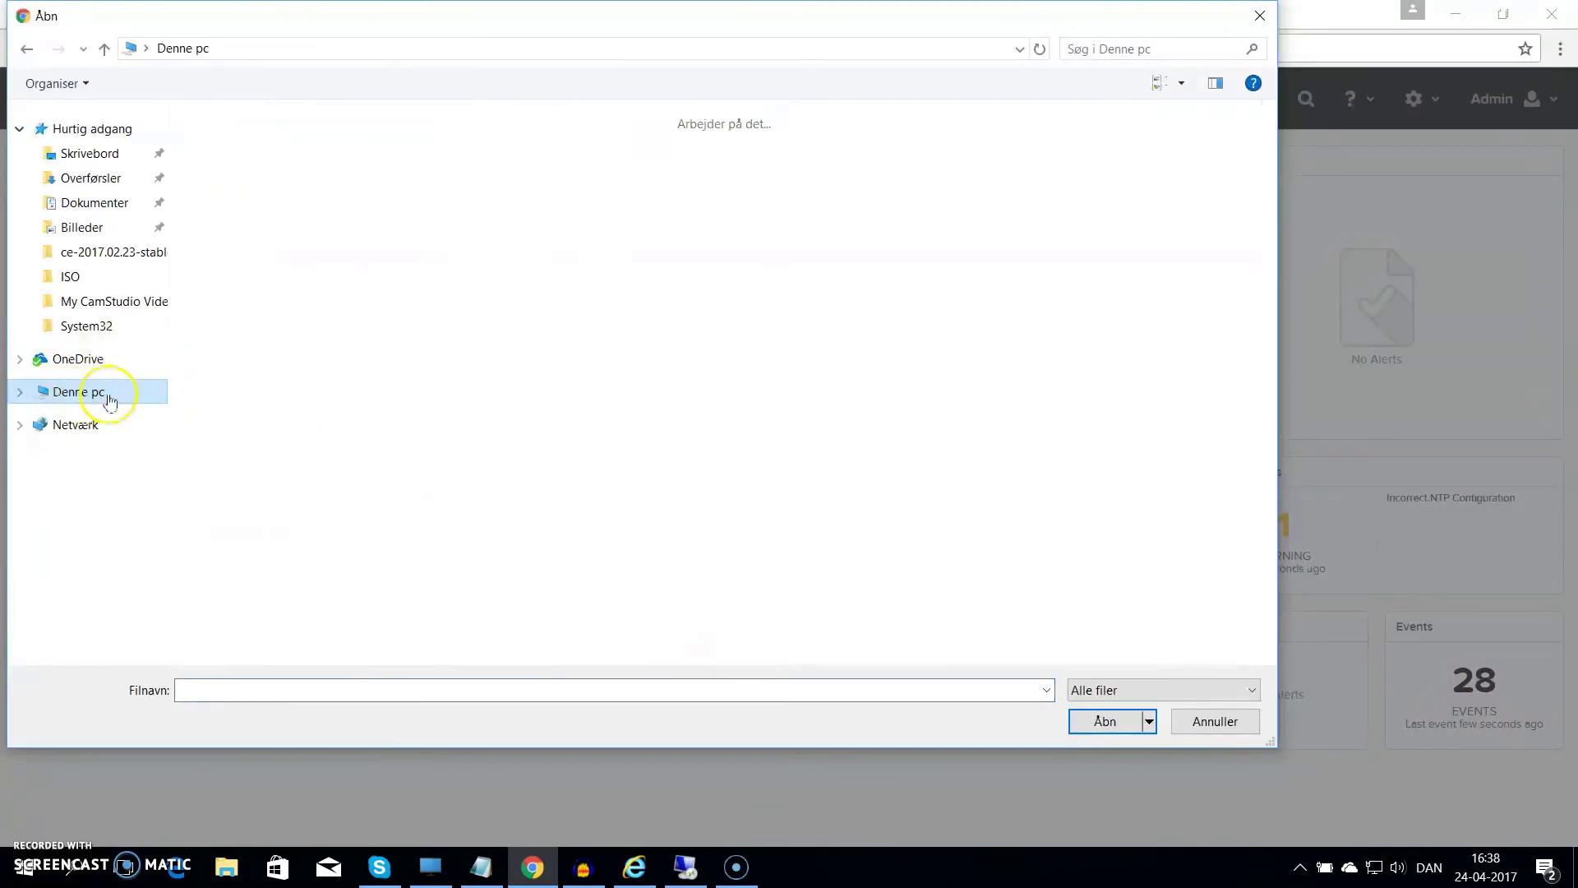
{"action": "double_click", "coordinate": [246, 304]}
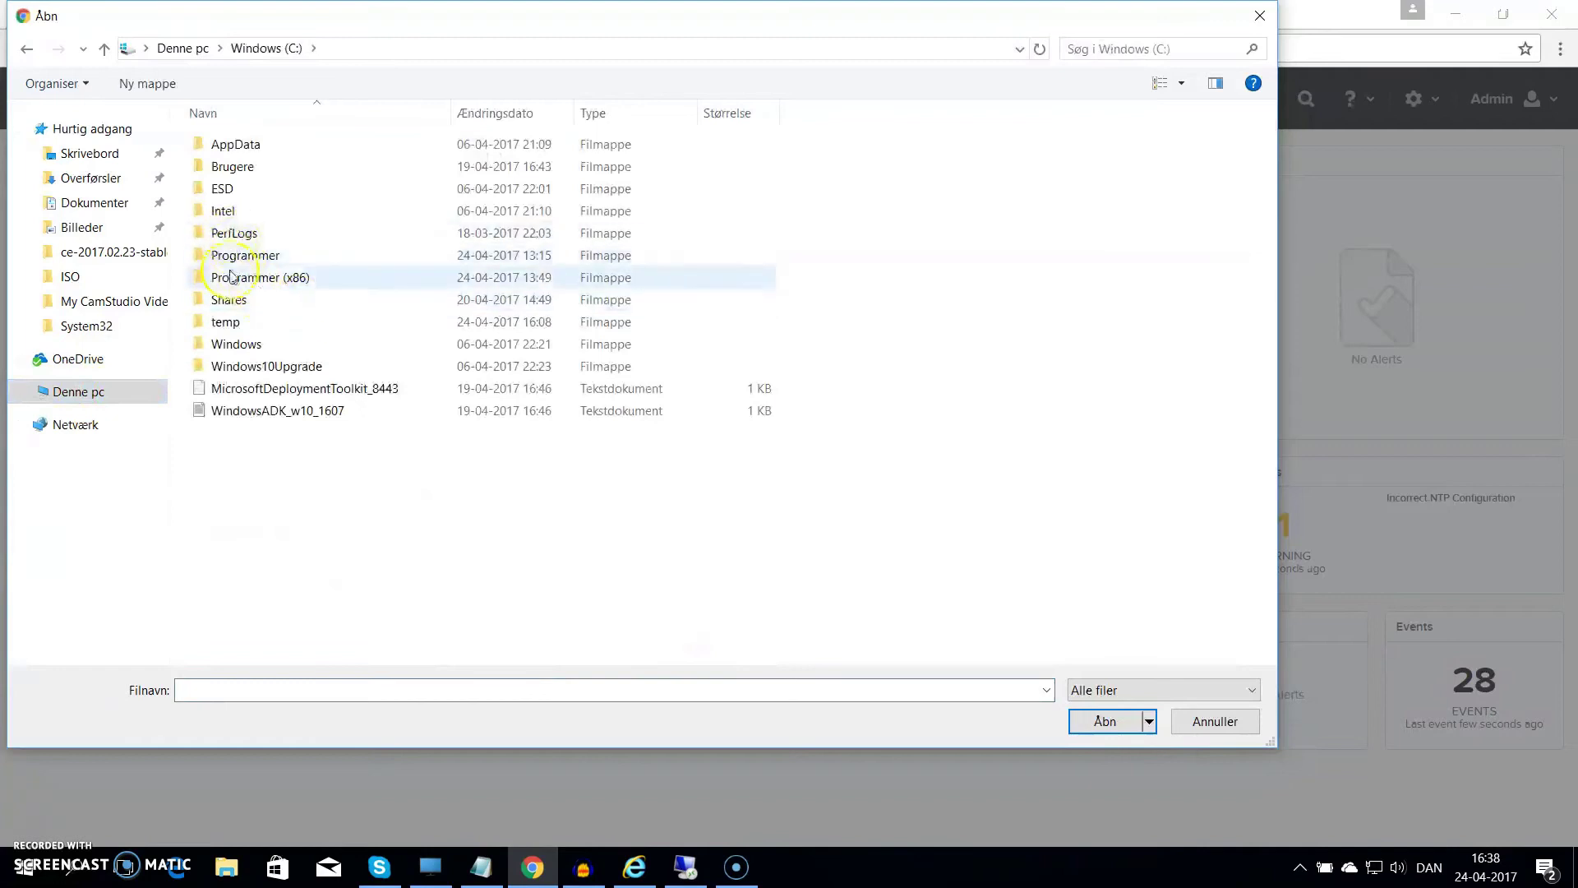
{"action": "left_click", "coordinate": [233, 309]}
{"action": "double_click", "coordinate": [230, 301]}
{"action": "double_click", "coordinate": [222, 166]}
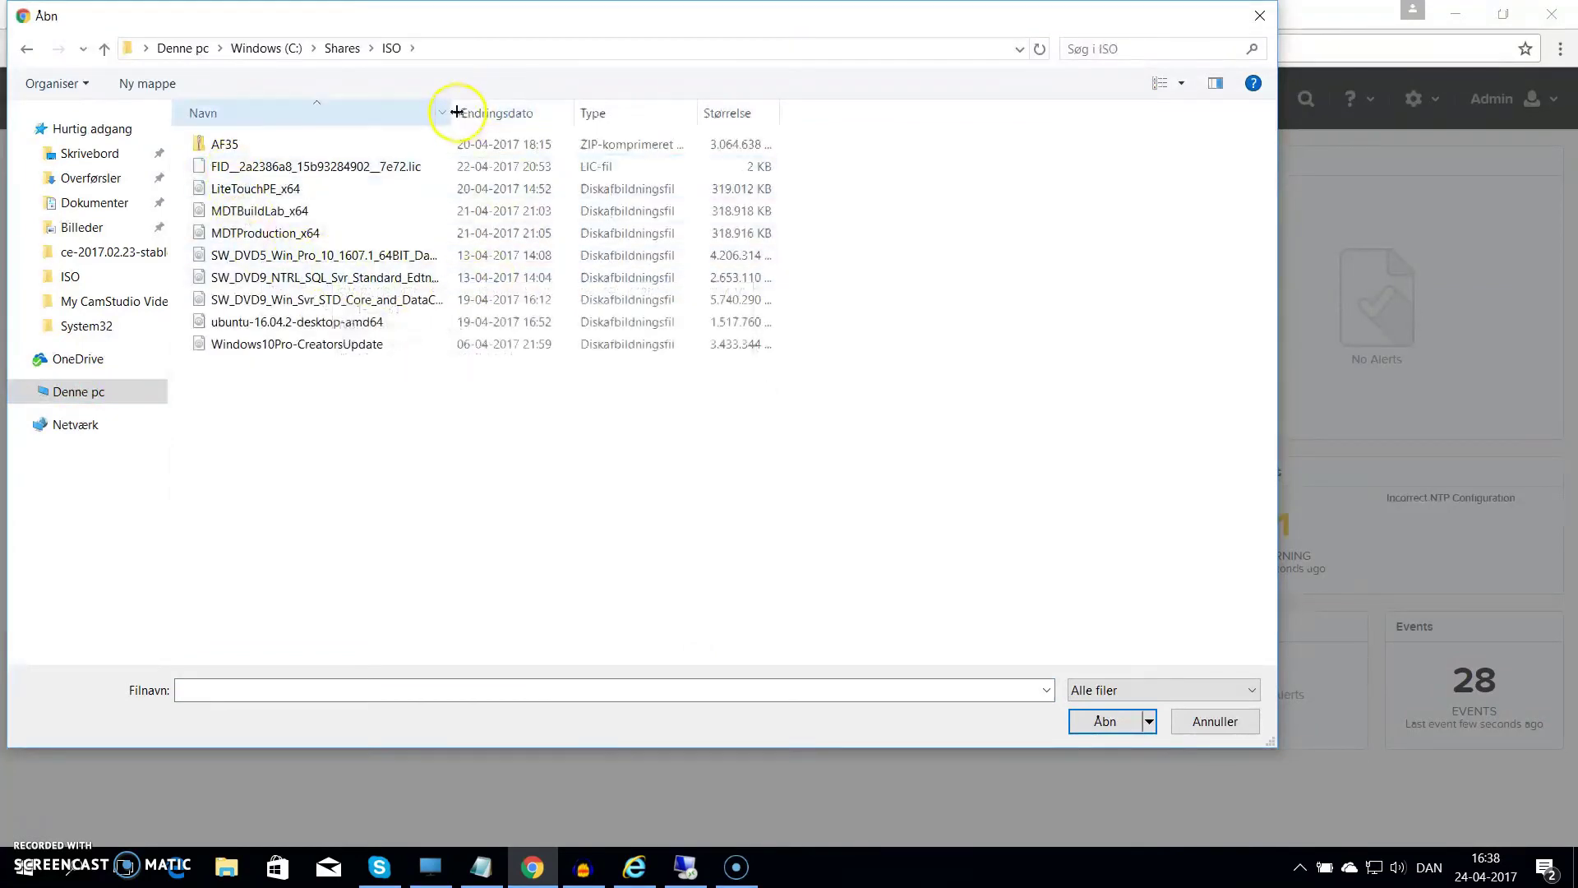
{"action": "left_click_drag", "start_coordinate": [451, 111], "coordinate": [663, 123]}
{"action": "left_click", "coordinate": [411, 299]}
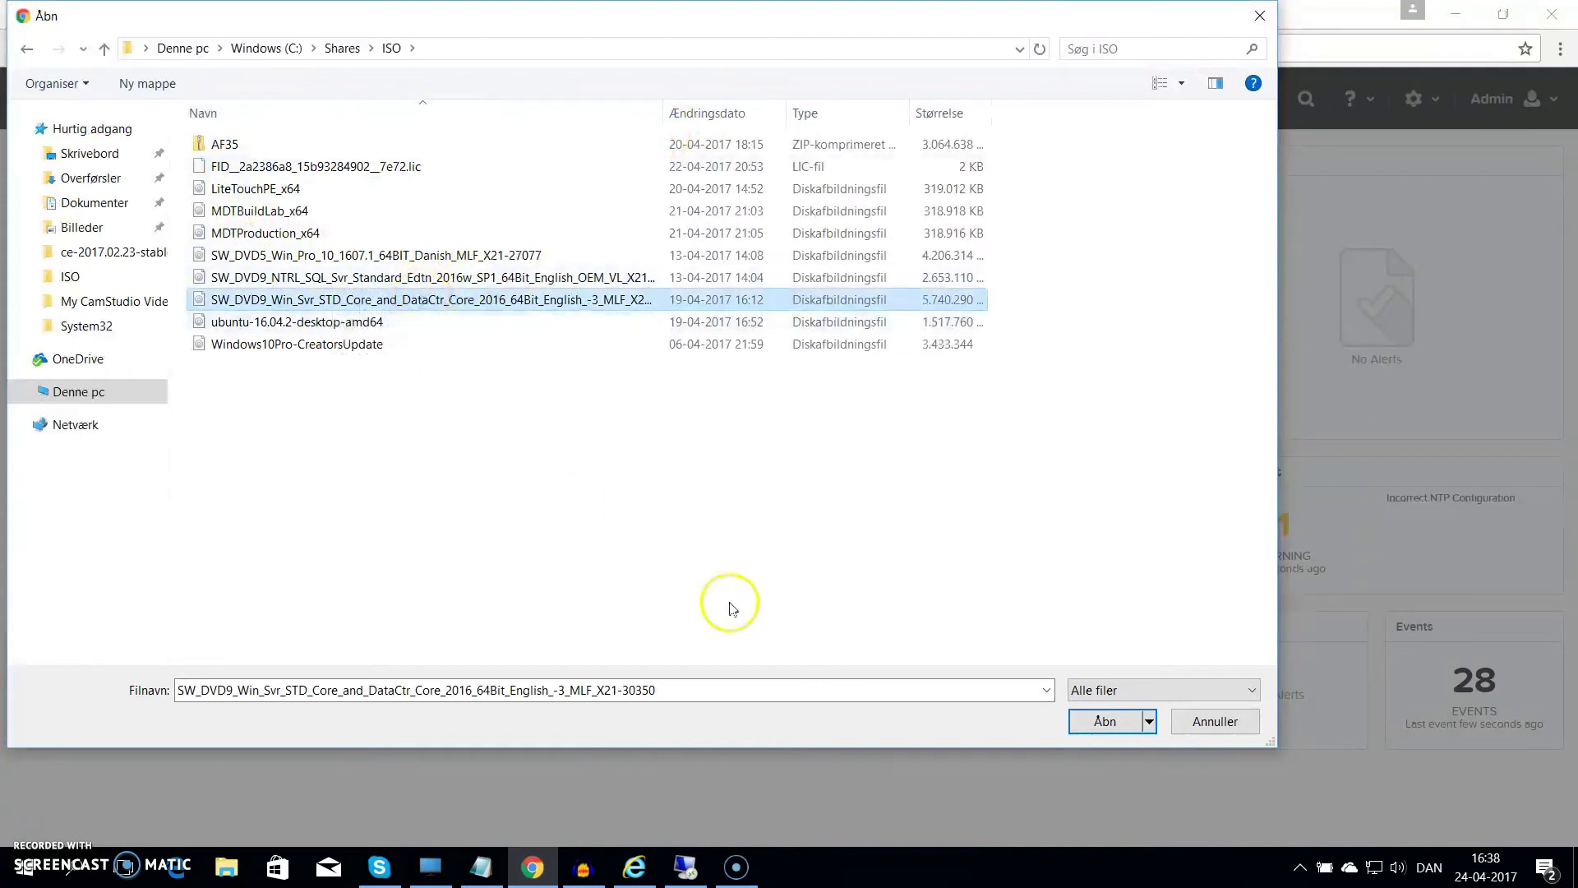
{"action": "left_click", "coordinate": [1071, 720]}
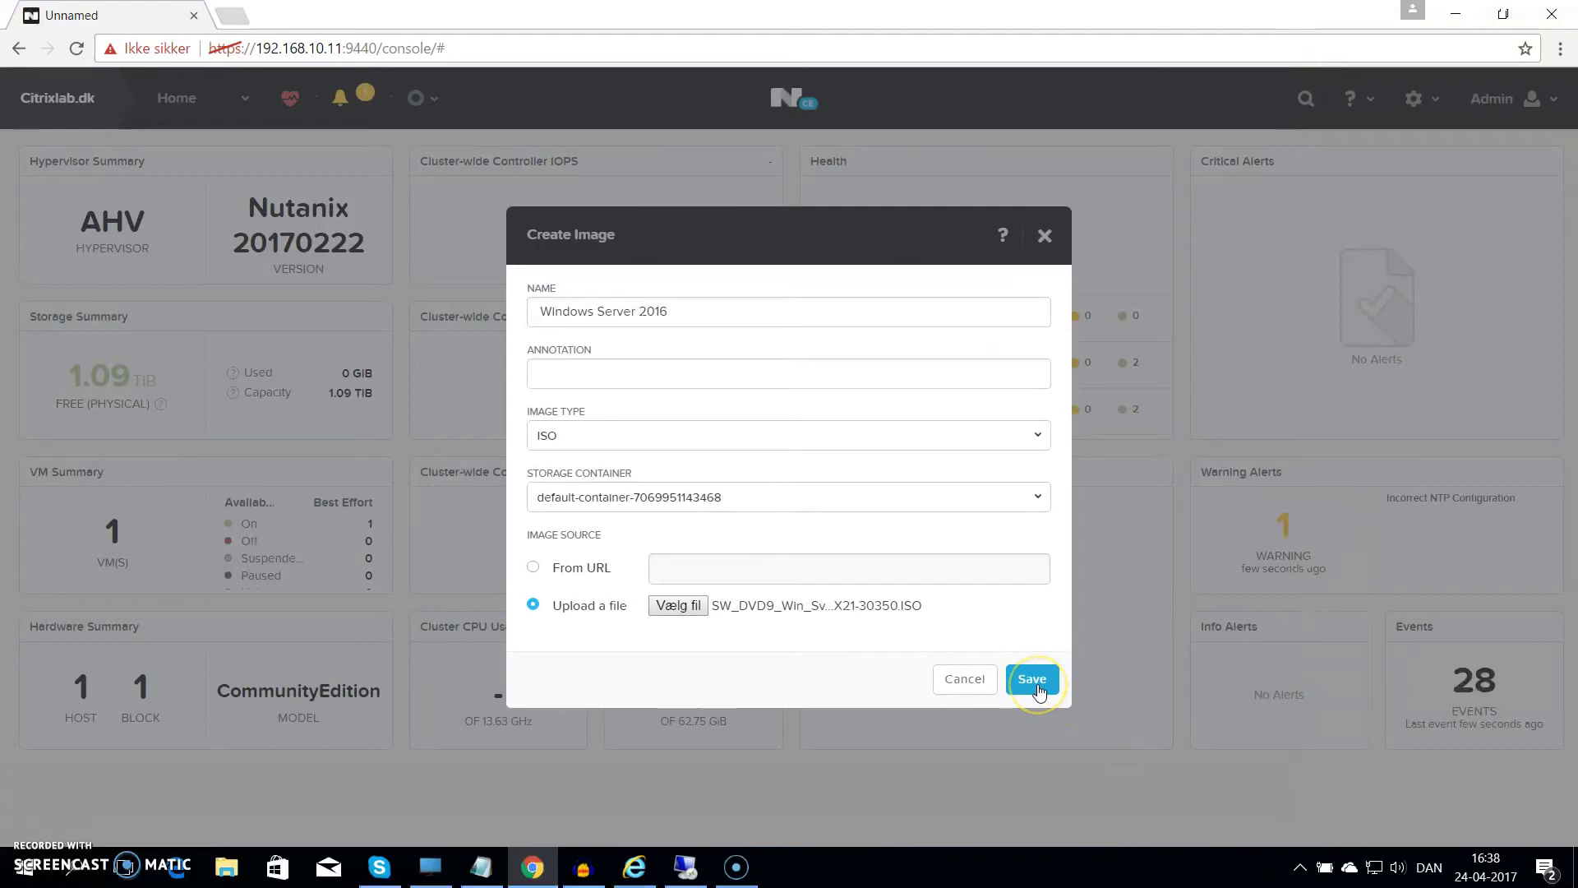
Save the Windows Server 2016 ISO image and wait for its upload to complete
{"action": "left_click", "coordinate": [1038, 686]}
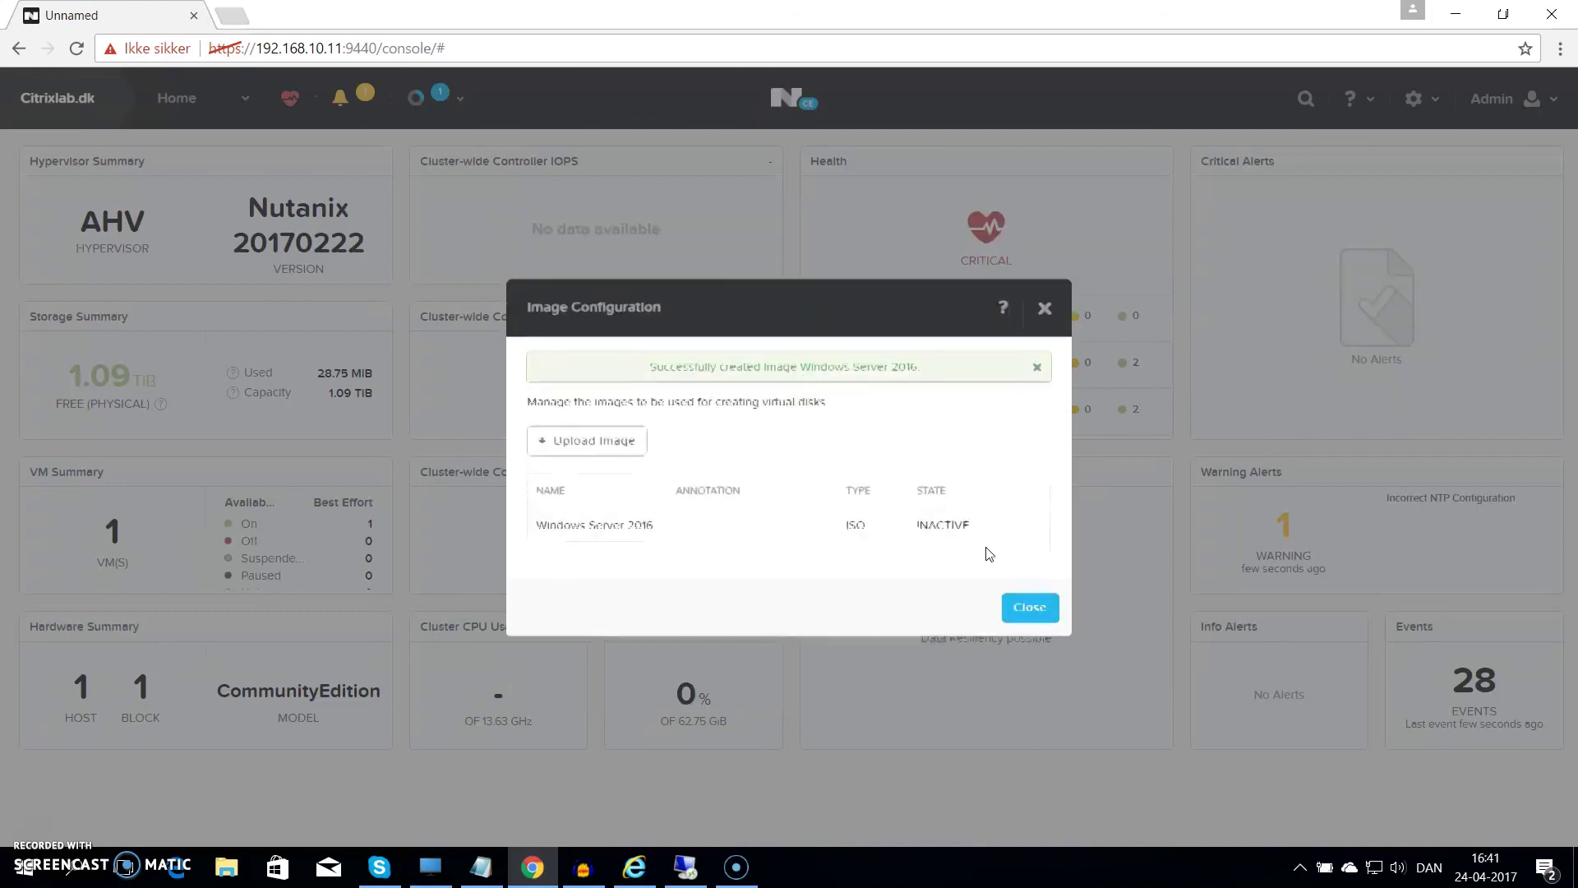
Start a new image named 'Nutanix Drivers' with image type ISO
{"action": "left_click", "coordinate": [929, 608]}
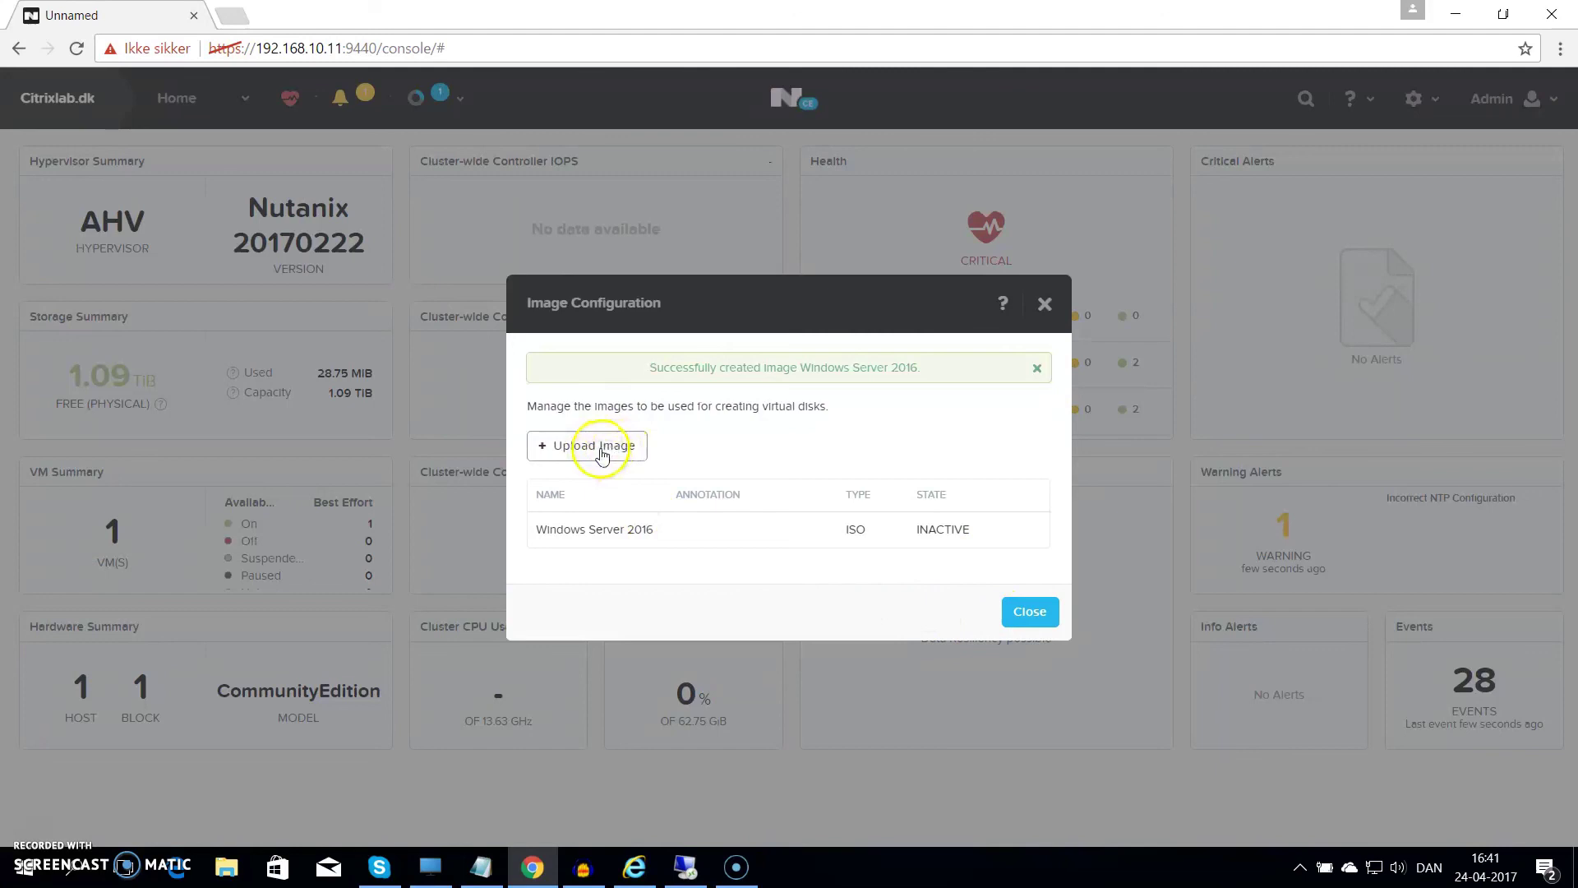
{"action": "left_click", "coordinate": [603, 454]}
{"action": "left_click", "coordinate": [577, 313]}
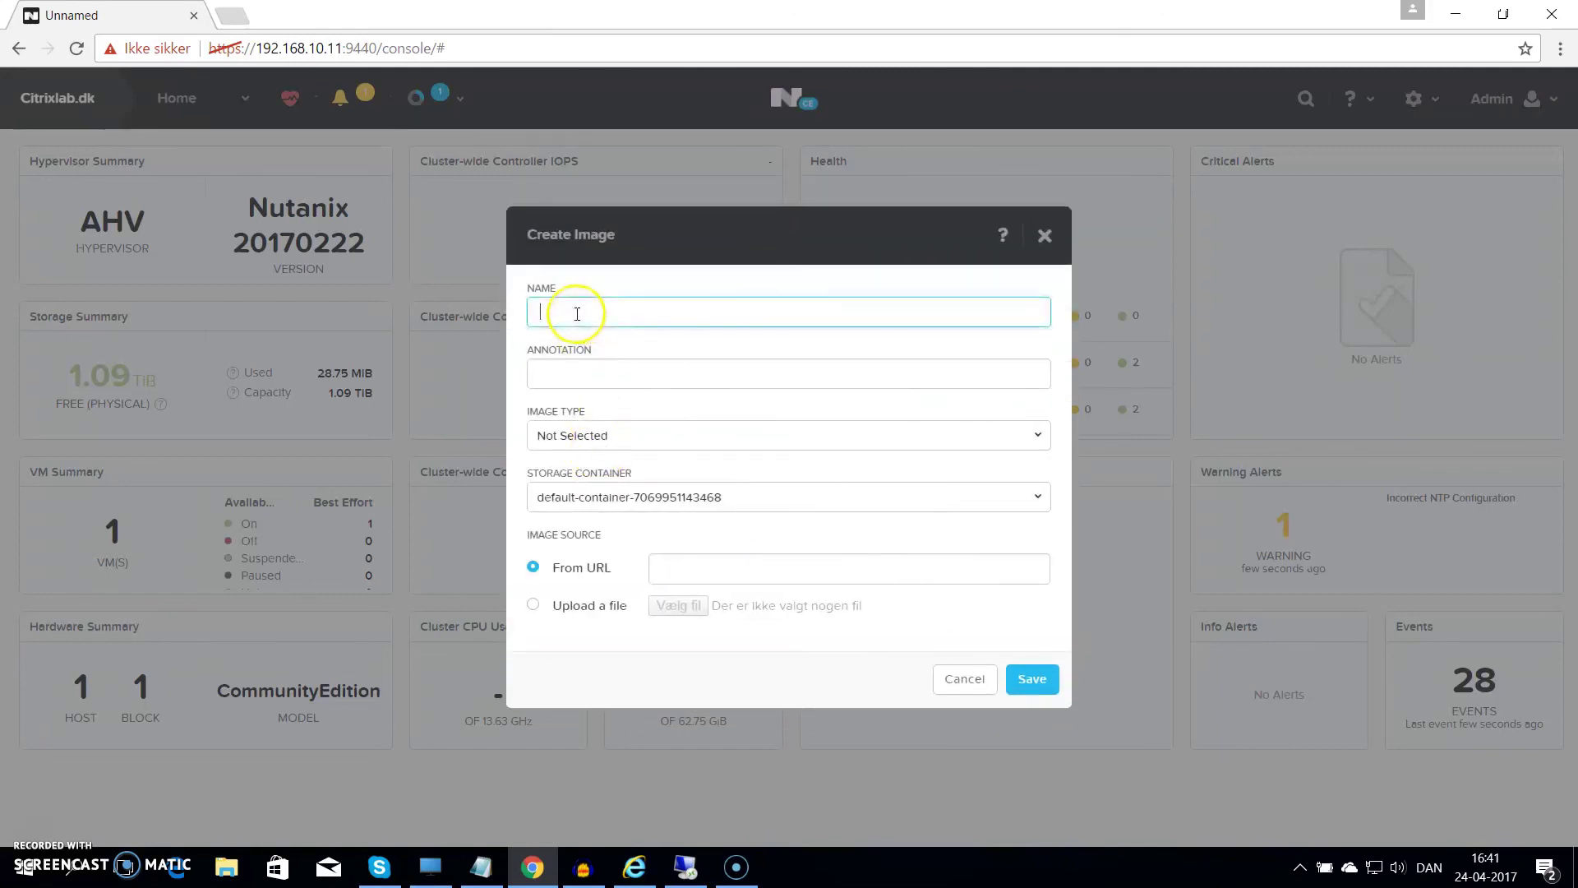
{"action": "type", "text": "Nutanix "}
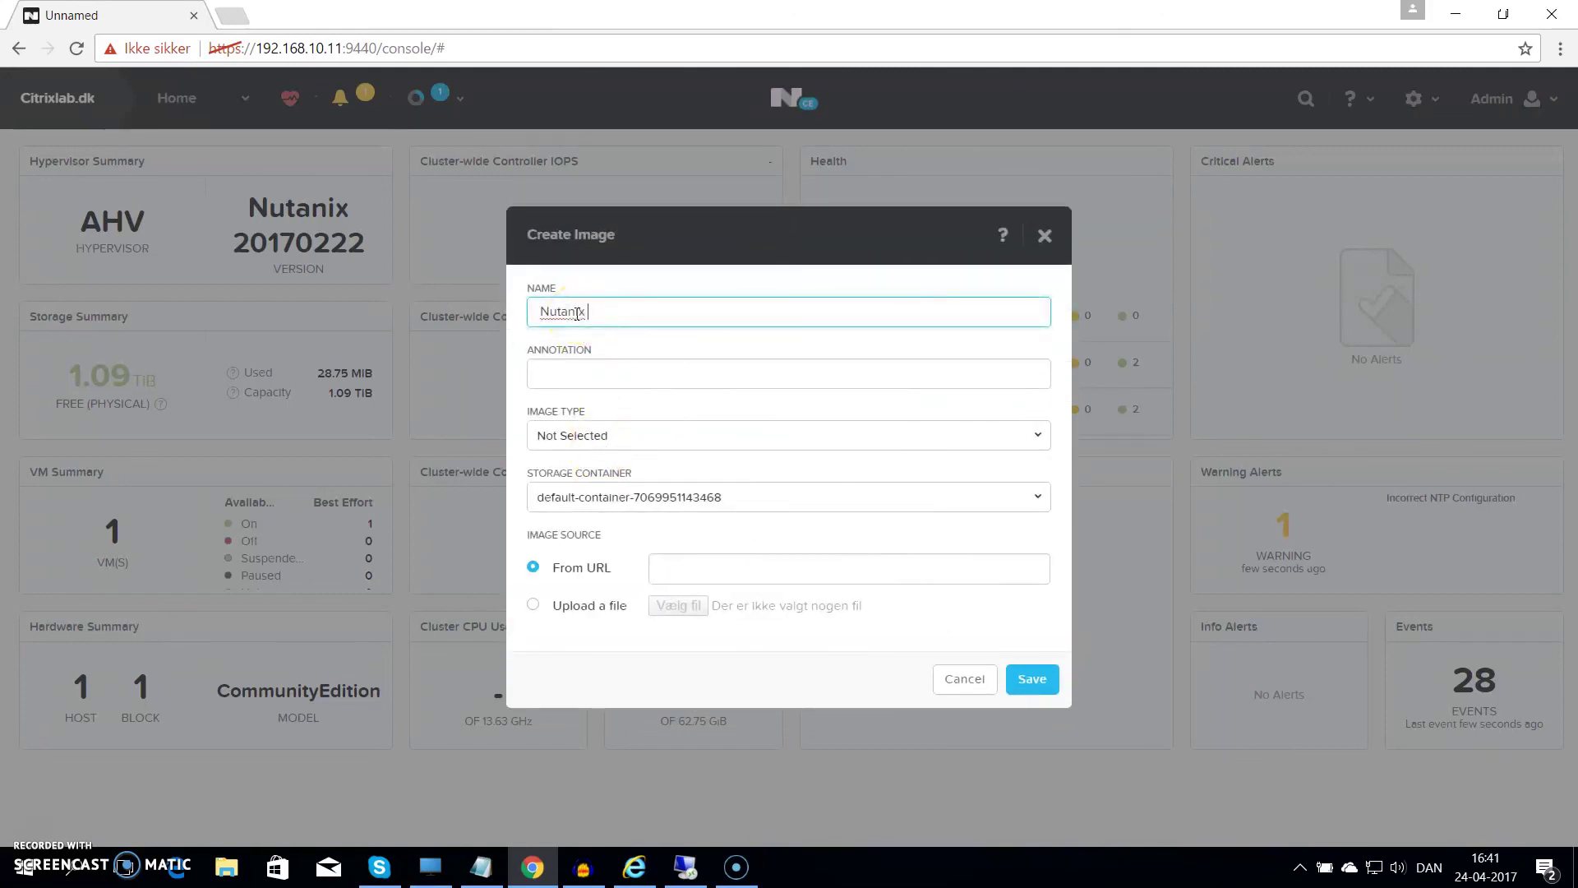
{"action": "type", "text": "Drivers"}
{"action": "left_click", "coordinate": [625, 436]}
{"action": "left_click", "coordinate": [564, 496]}
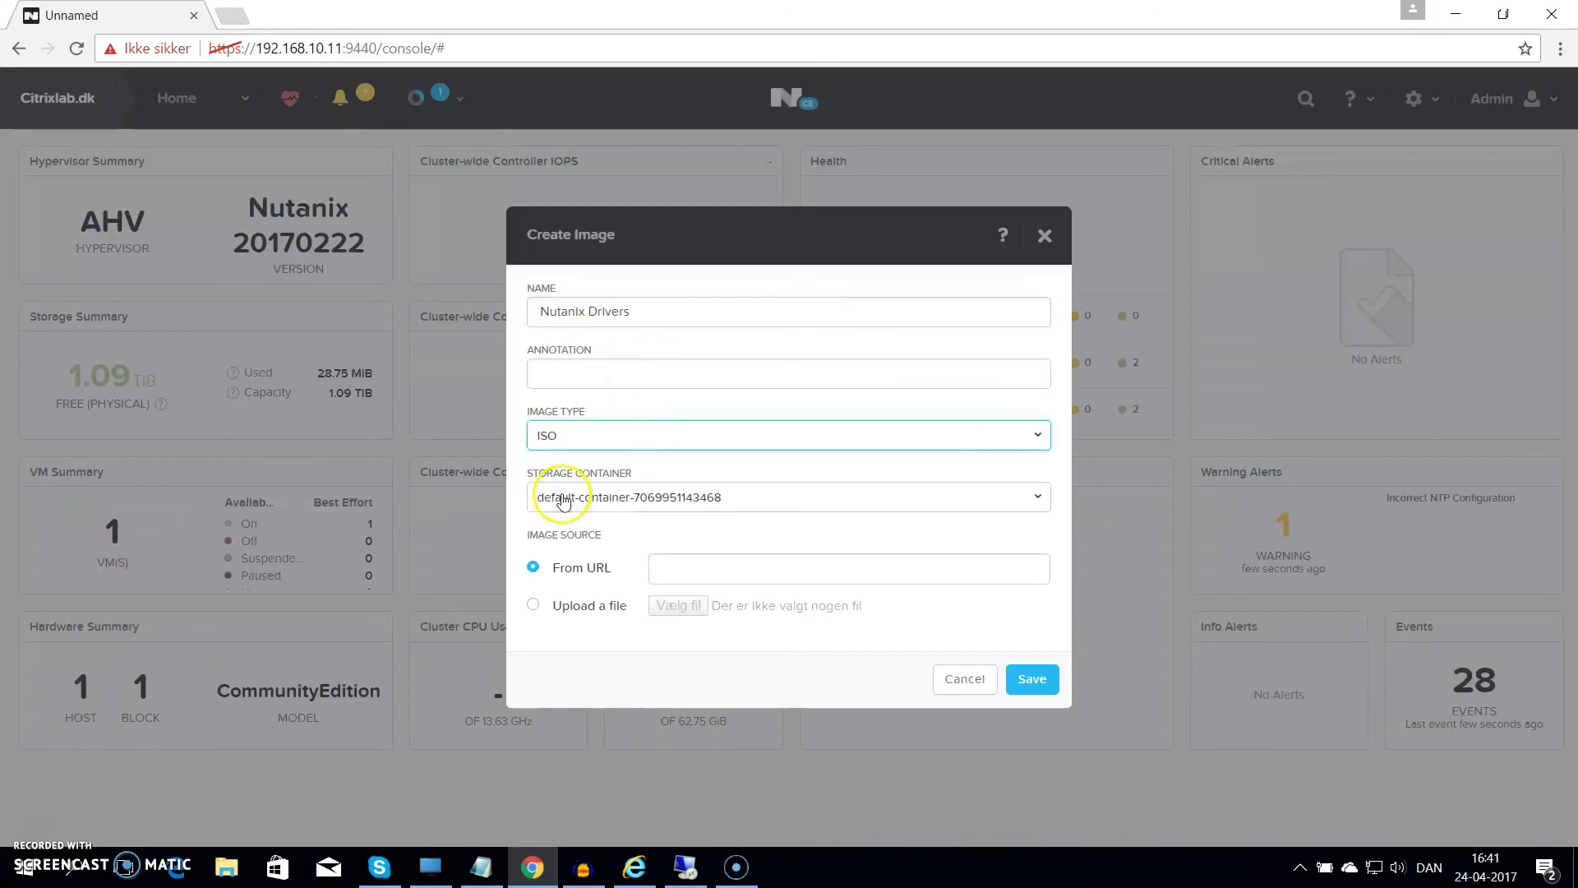
Choose the virtio-win-0.1.135 file from the Overførsler folder as the upload source
{"action": "left_click", "coordinate": [536, 608]}
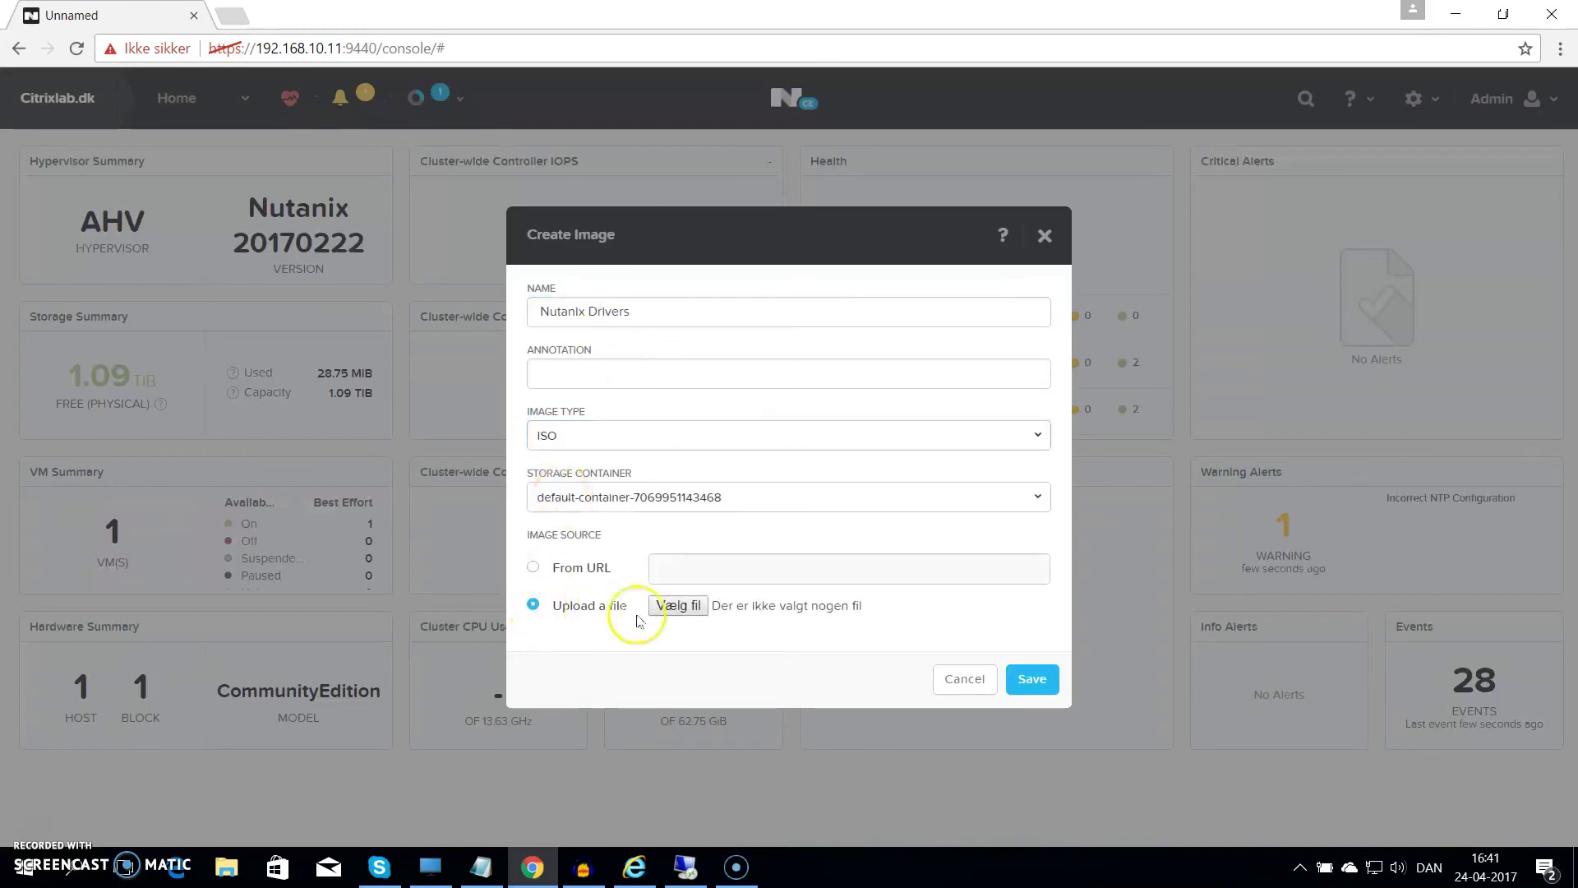
{"action": "left_click", "coordinate": [679, 606]}
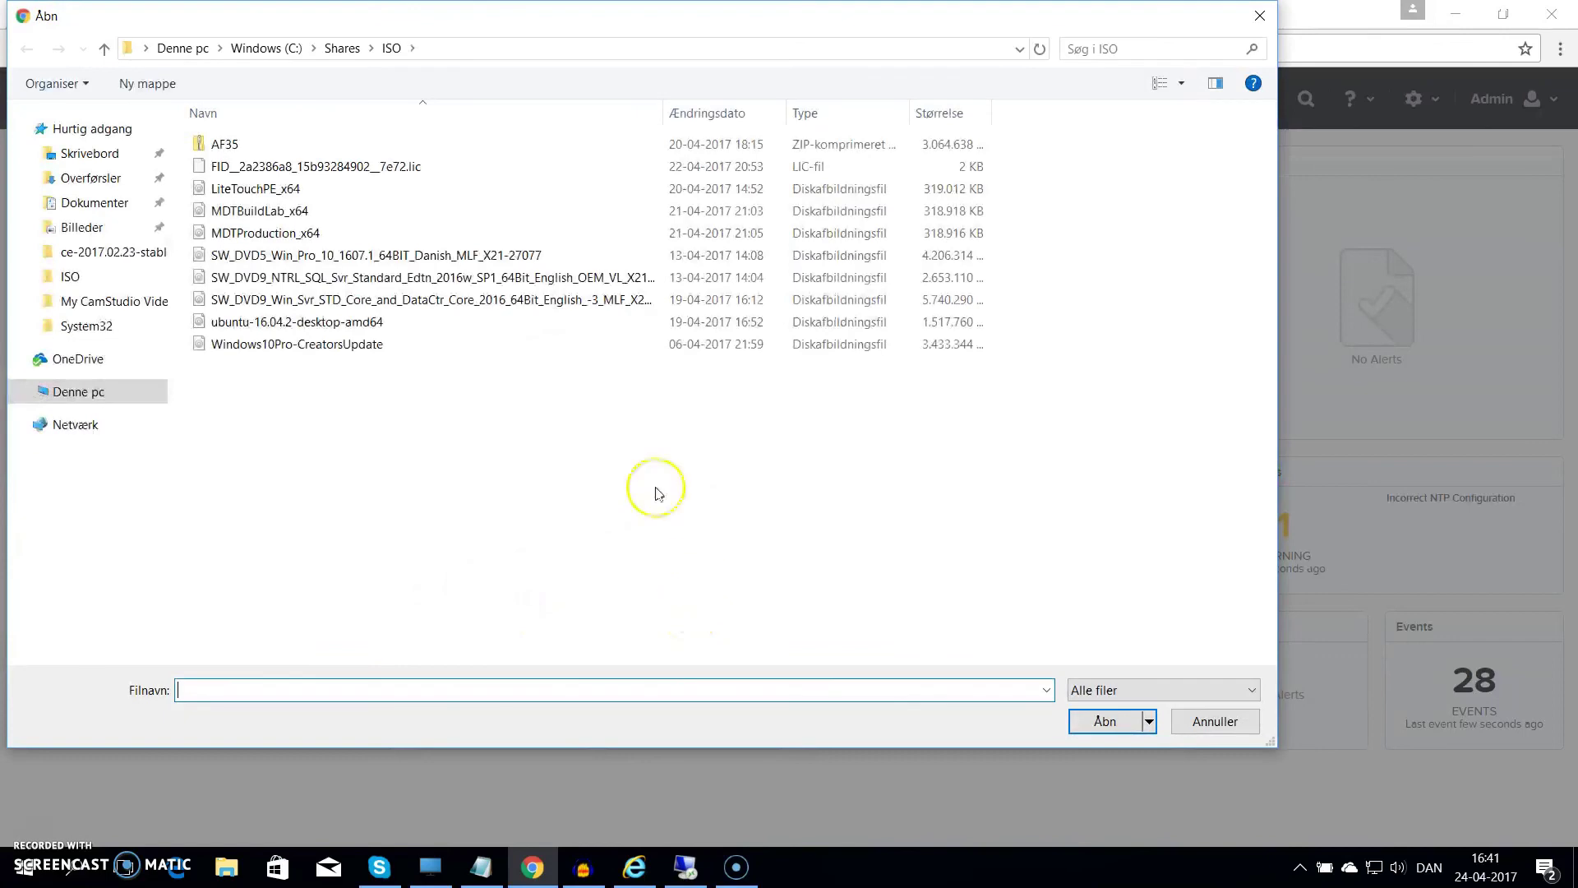
{"action": "left_click", "coordinate": [90, 178]}
{"action": "scroll", "coordinate": [526, 441], "scroll_direction": "down", "scroll_amount": 7}
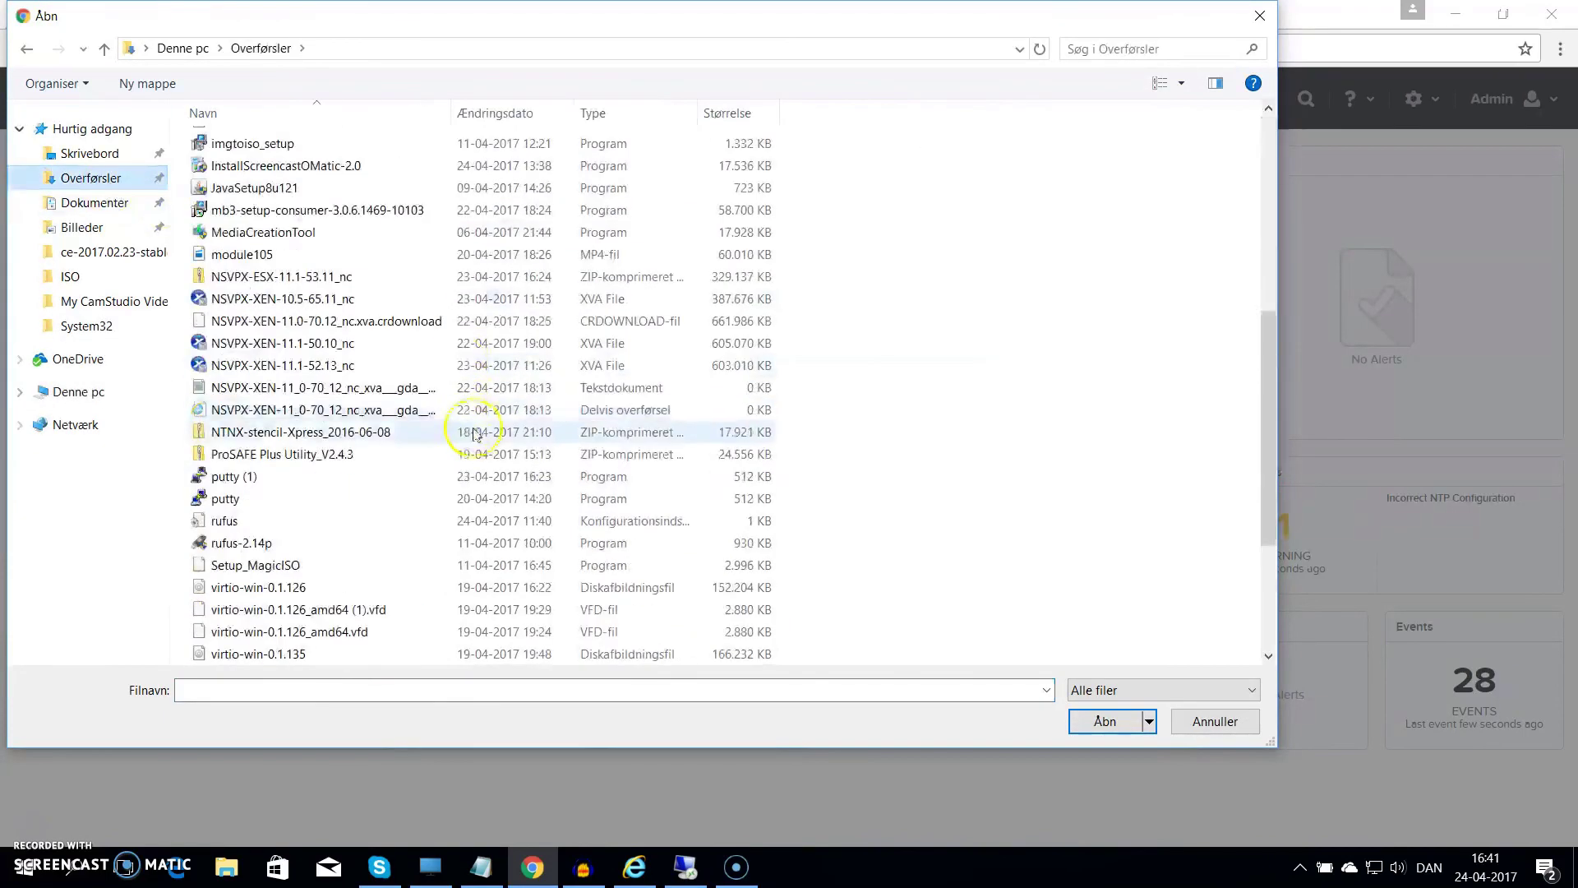
{"action": "scroll", "coordinate": [325, 493], "scroll_direction": "down", "scroll_amount": 3}
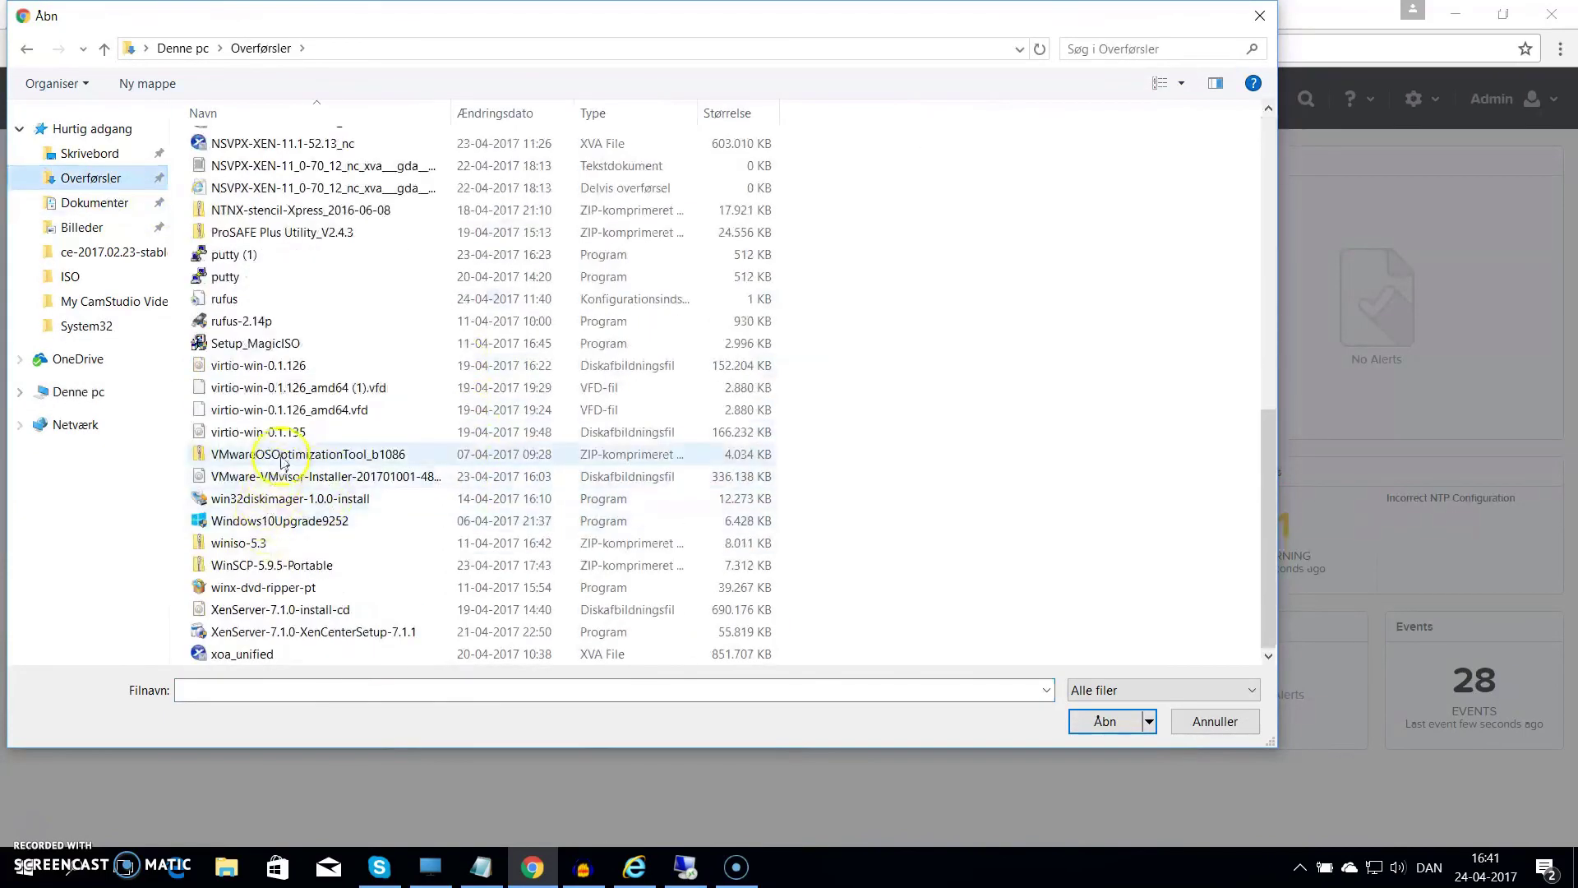
{"action": "left_click", "coordinate": [271, 431]}
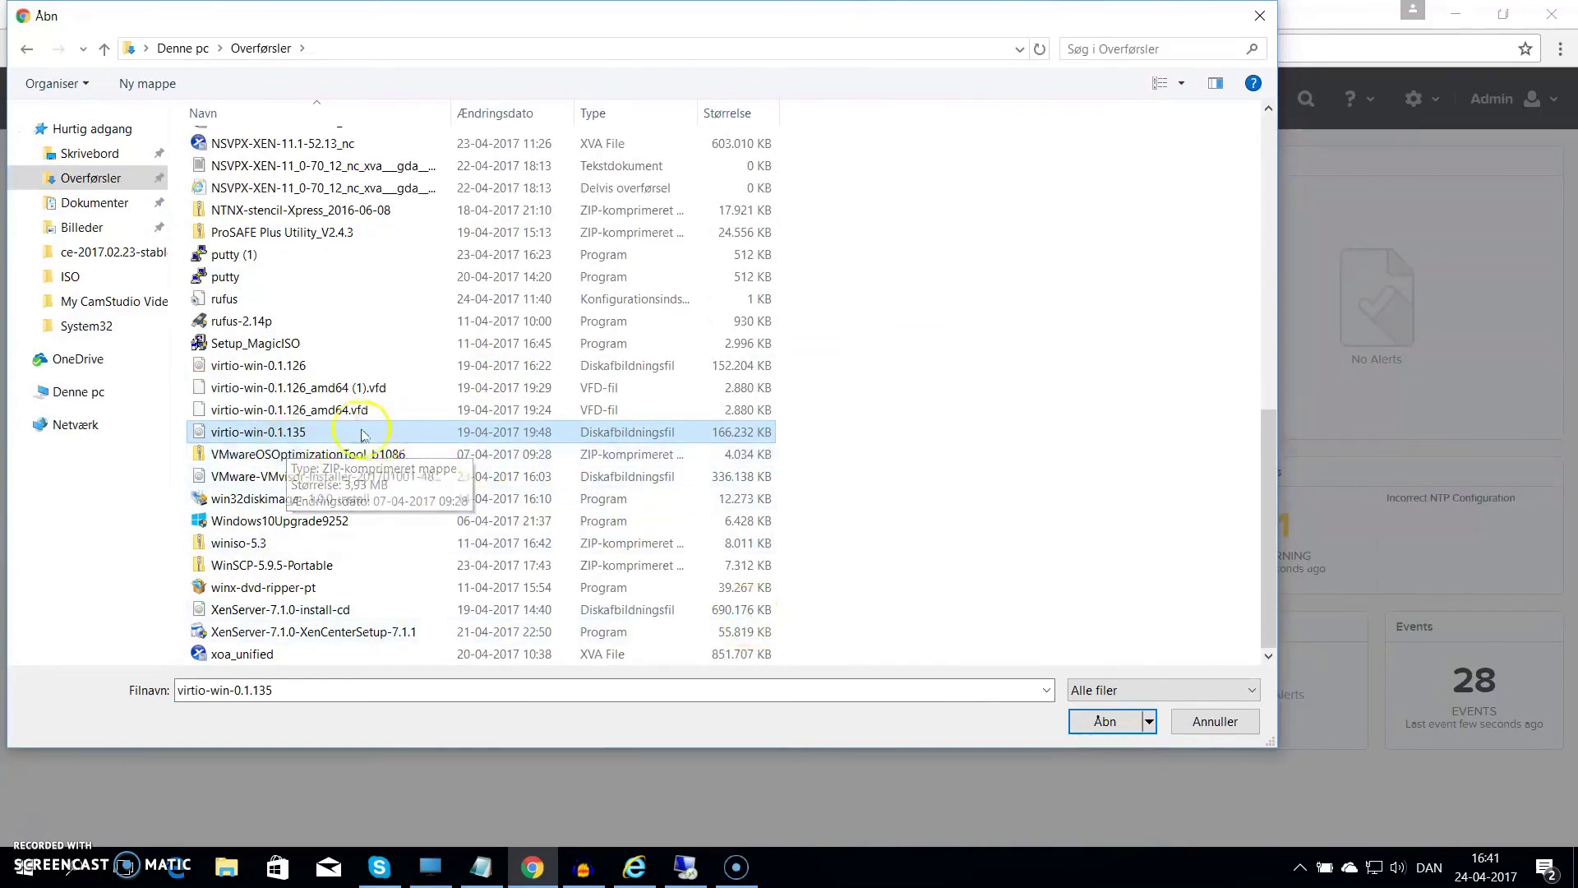
{"action": "left_click", "coordinate": [1095, 723]}
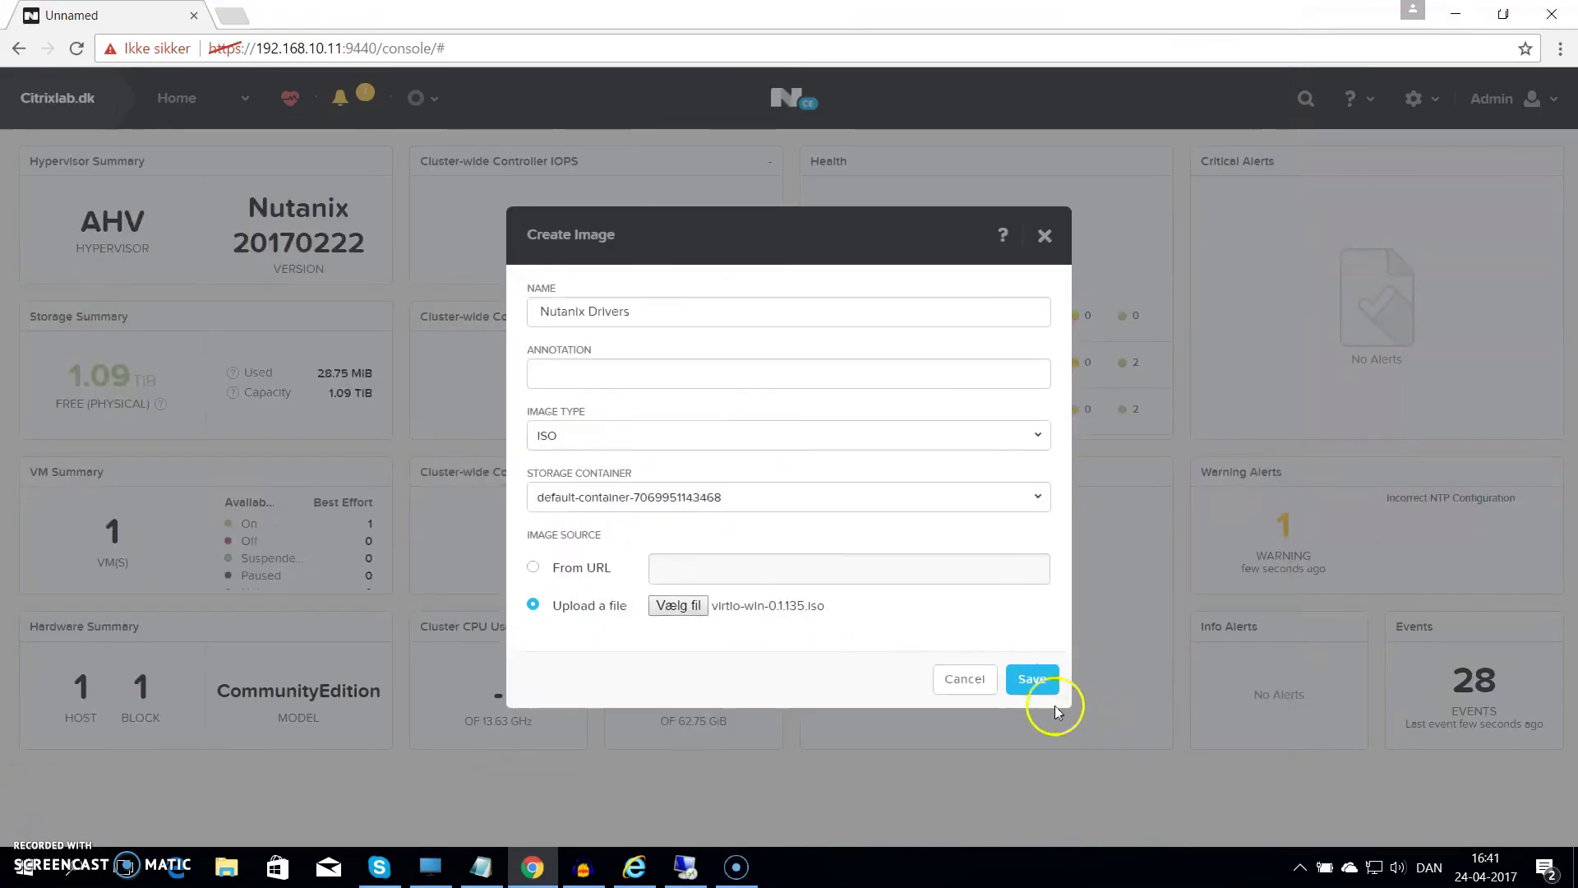
Complete the name as 'Nutanix Drivers - 0.1.135' and save the image to begin uploading
{"action": "left_click", "coordinate": [669, 308]}
{"action": "type", "text": "- 0"}
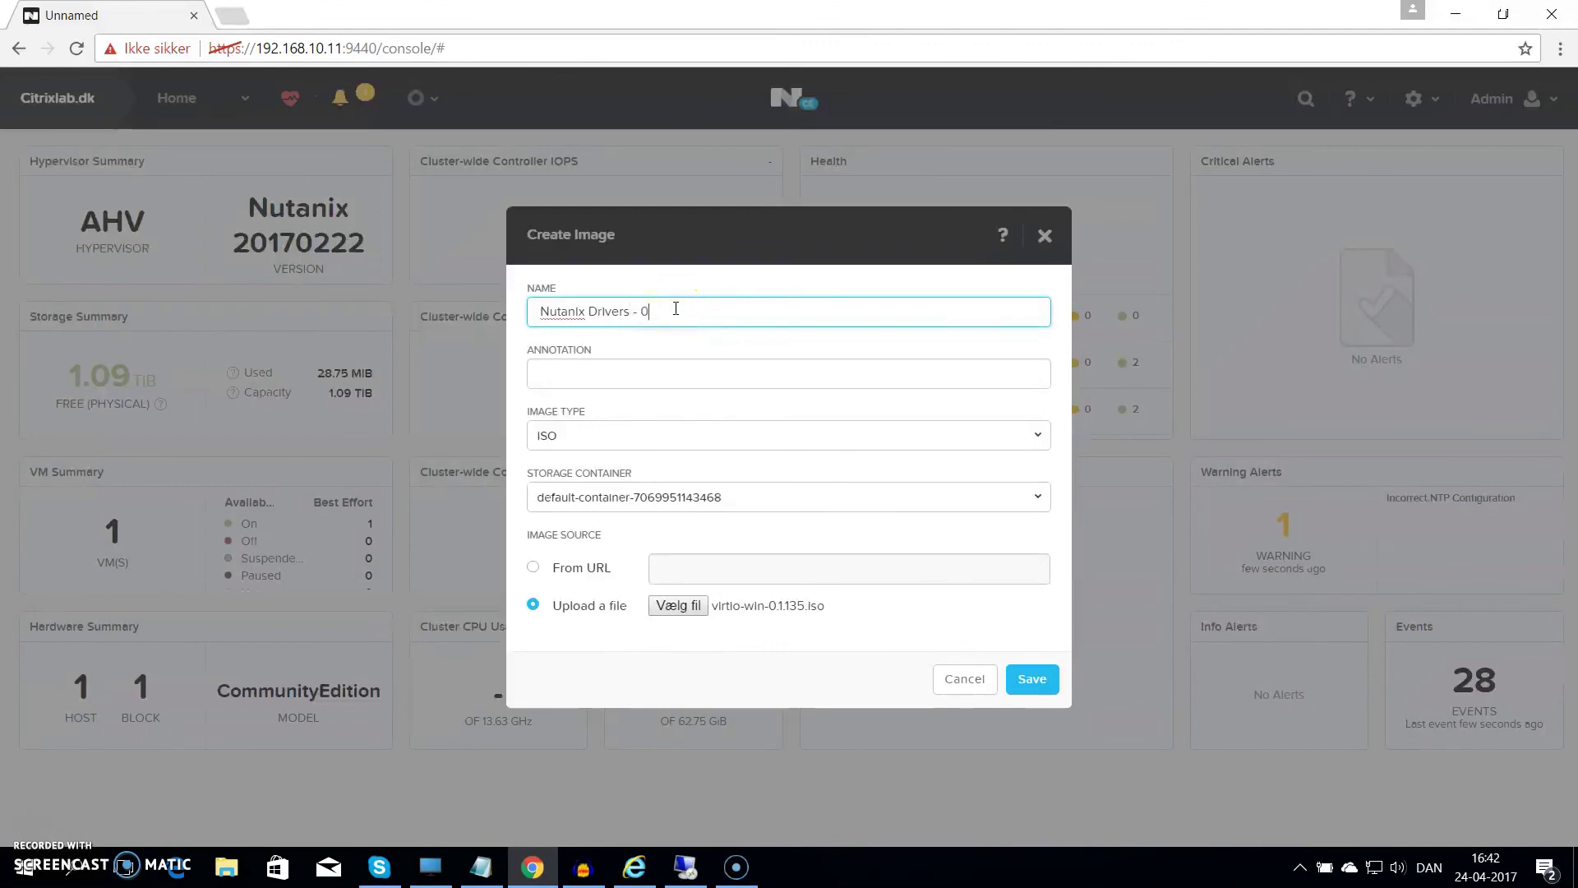
{"action": "type", "text": ".1.135"}
{"action": "left_click", "coordinate": [1033, 684]}
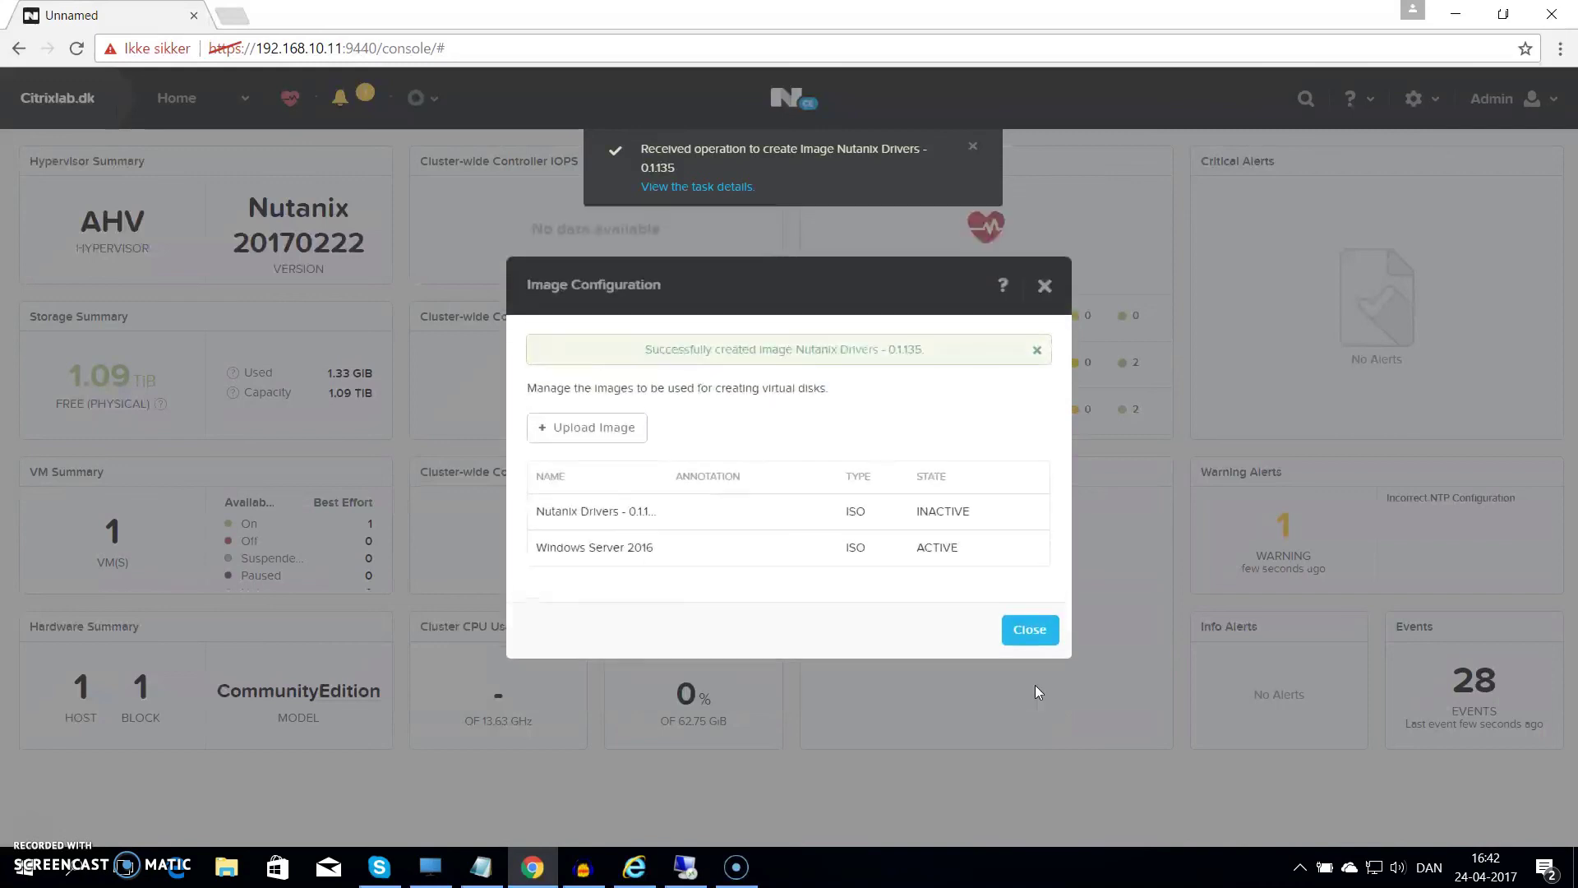
Close the Image Configuration dialog to return to the Prism Home dashboard
{"action": "left_click", "coordinate": [1019, 636]}
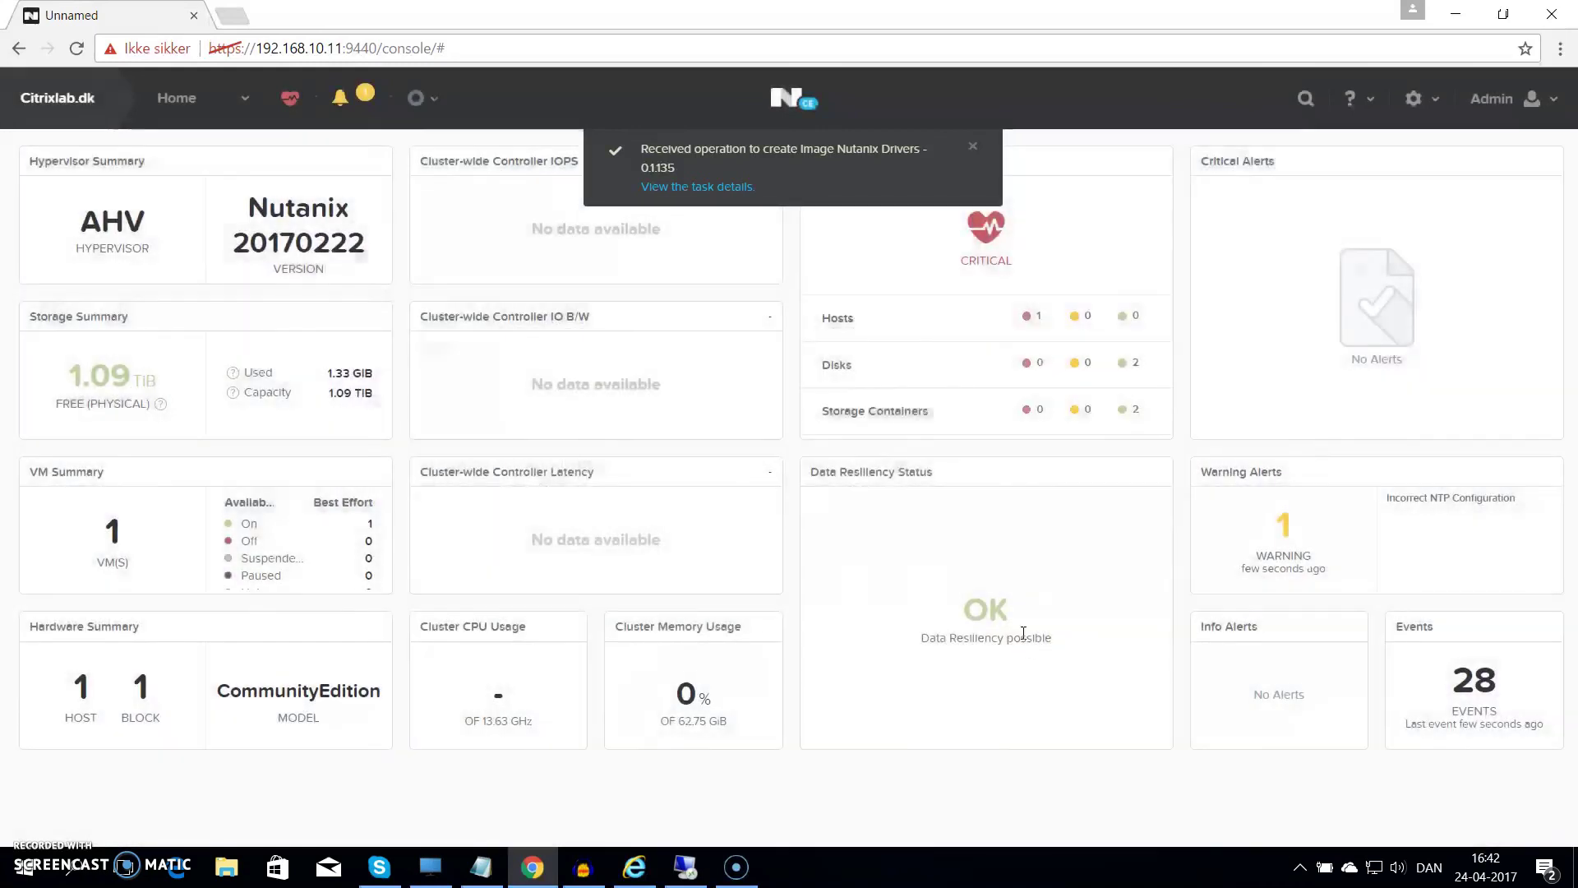